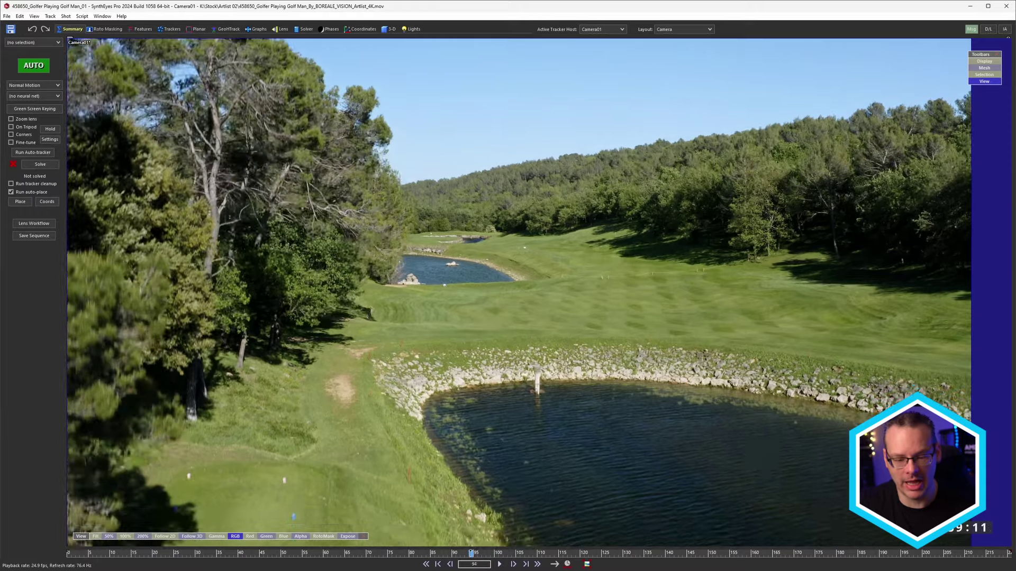
- From the first frame, auto-track and solve Camera01 to about 1.09 hpix error
click(108, 553)
key(Home)
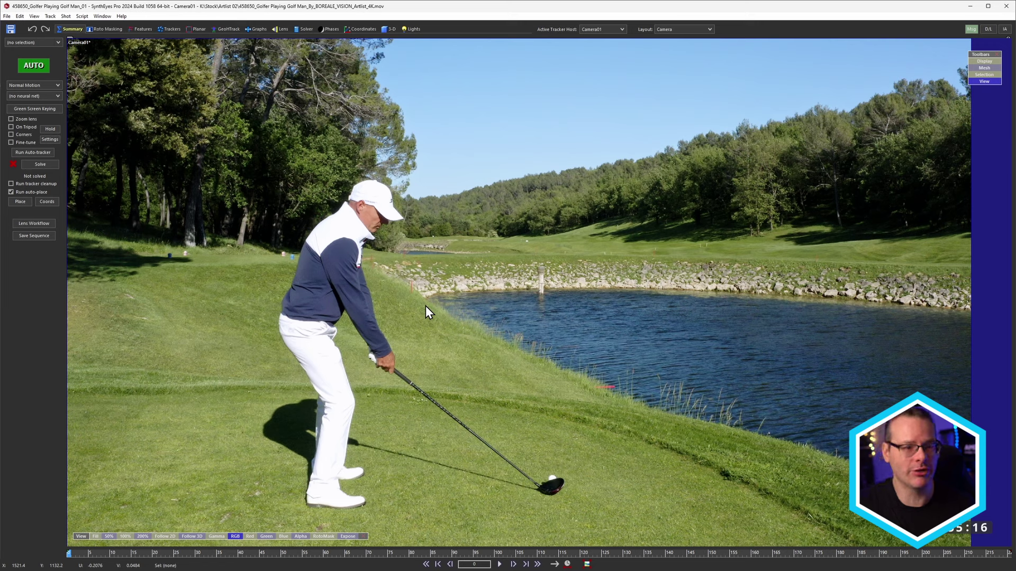
click(38, 66)
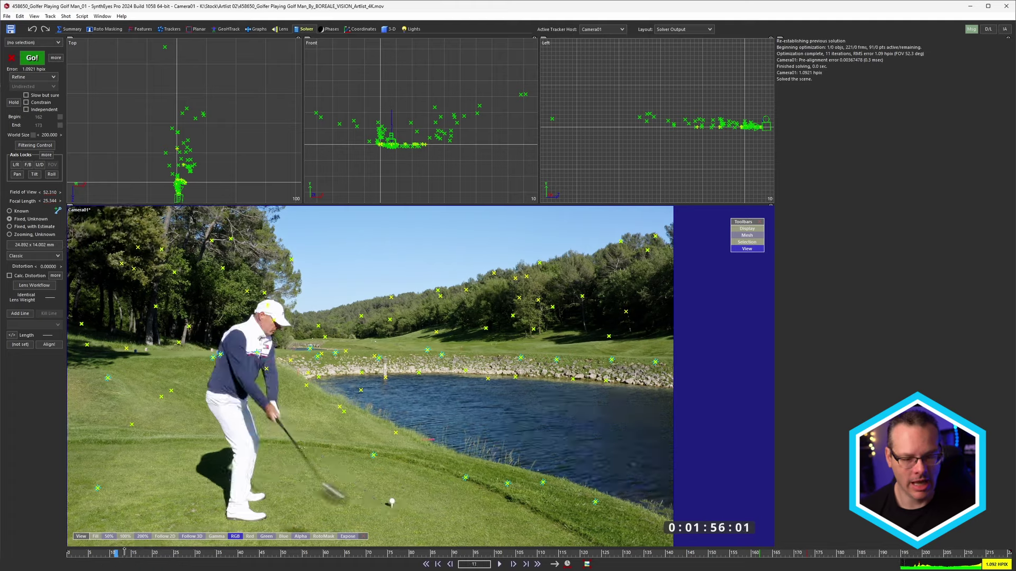
- Play the solved shot and zoom in on the shadowed fairway around frame 174
click(564, 549)
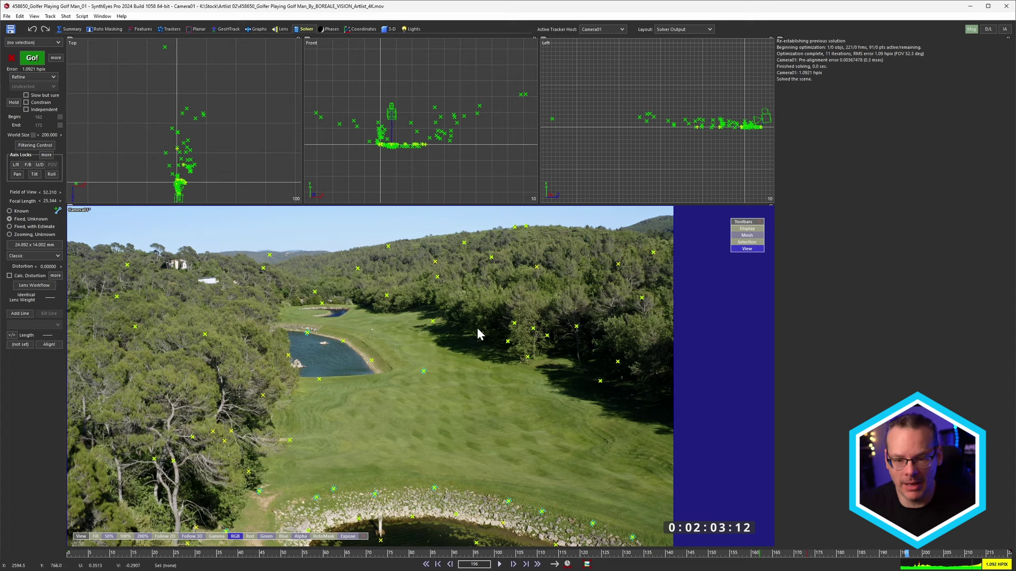
scroll(477, 328, up, 4)
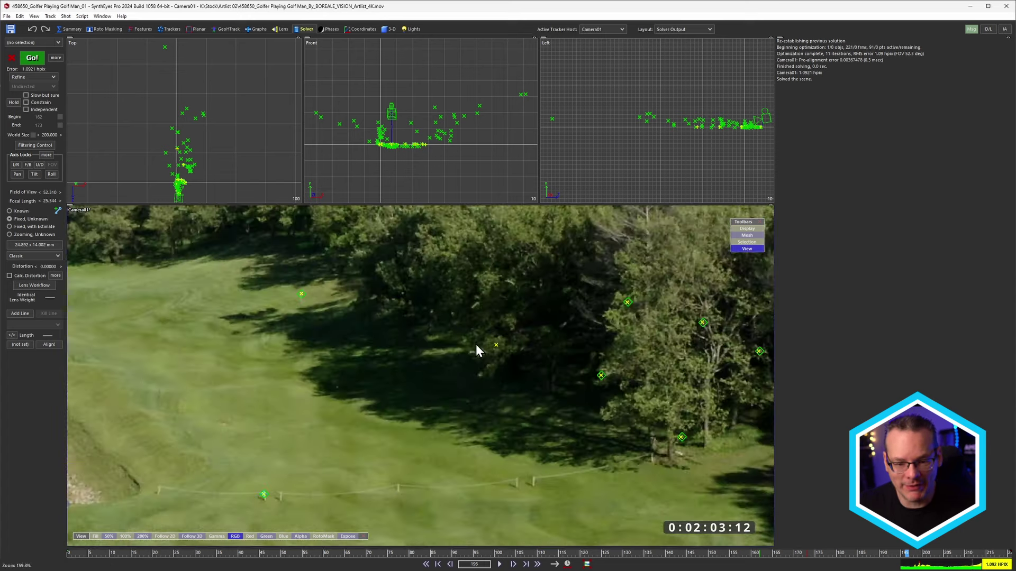
scroll(475, 344, down, 3)
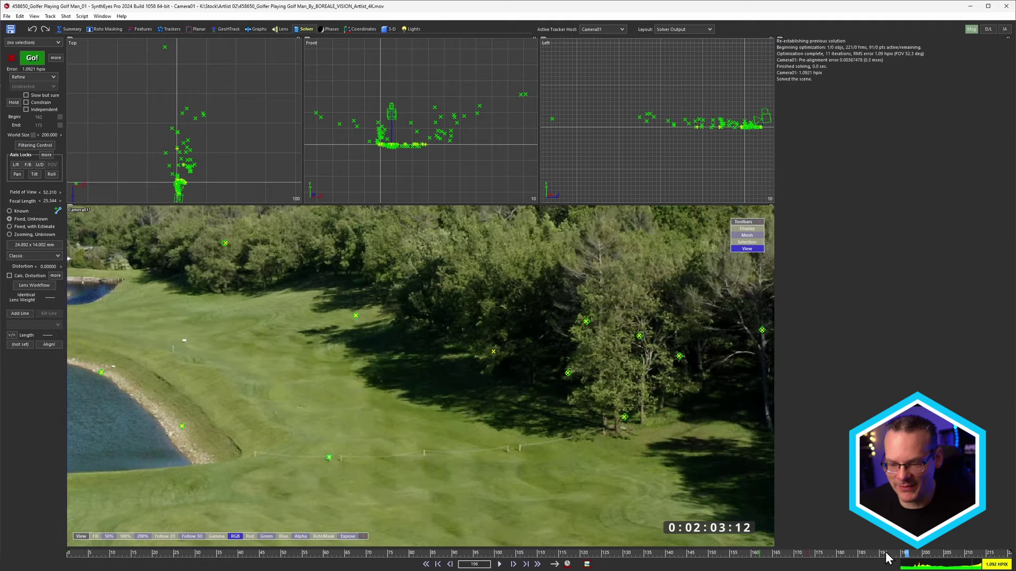
drag(886, 554, 813, 566)
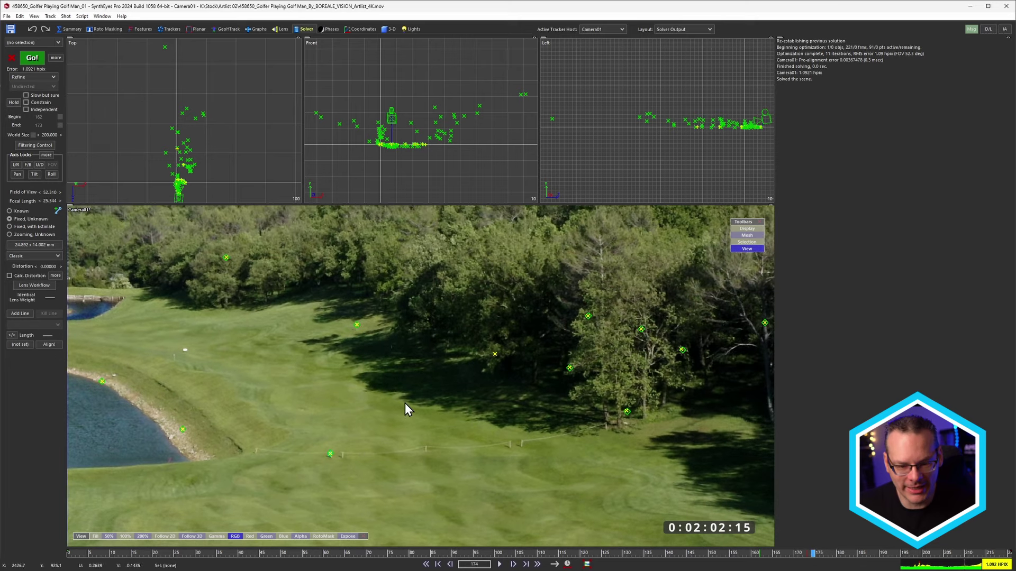
scroll(404, 402, up, 4)
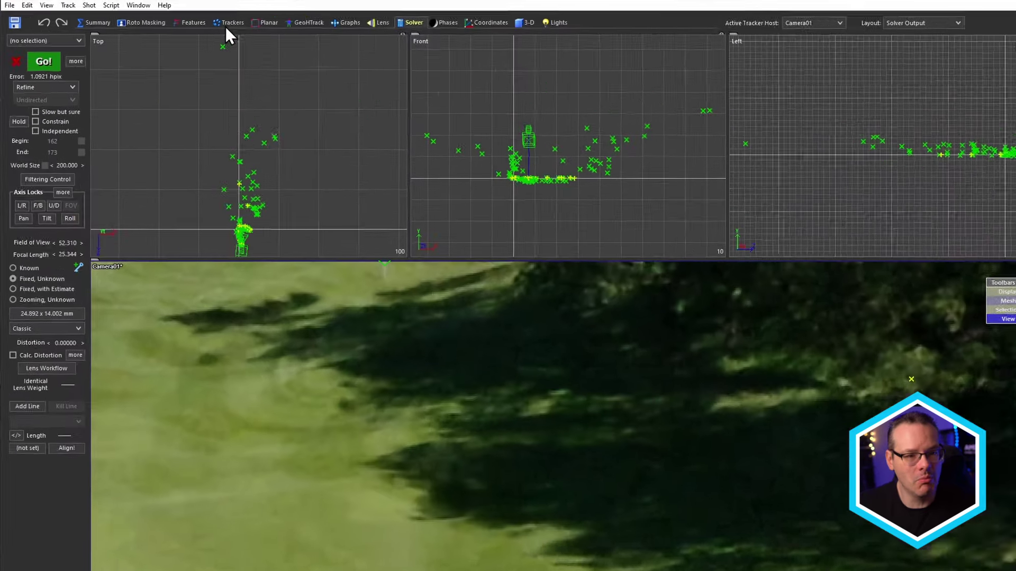
- Create Tracker124 in the Trackers room and align it on the fairway shadow corner
click(169, 30)
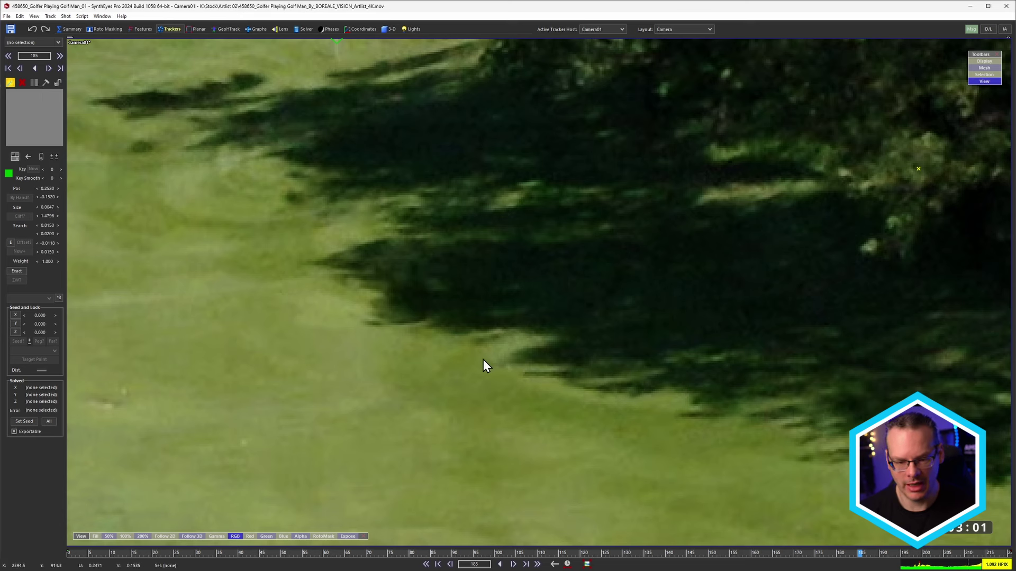
click(479, 341)
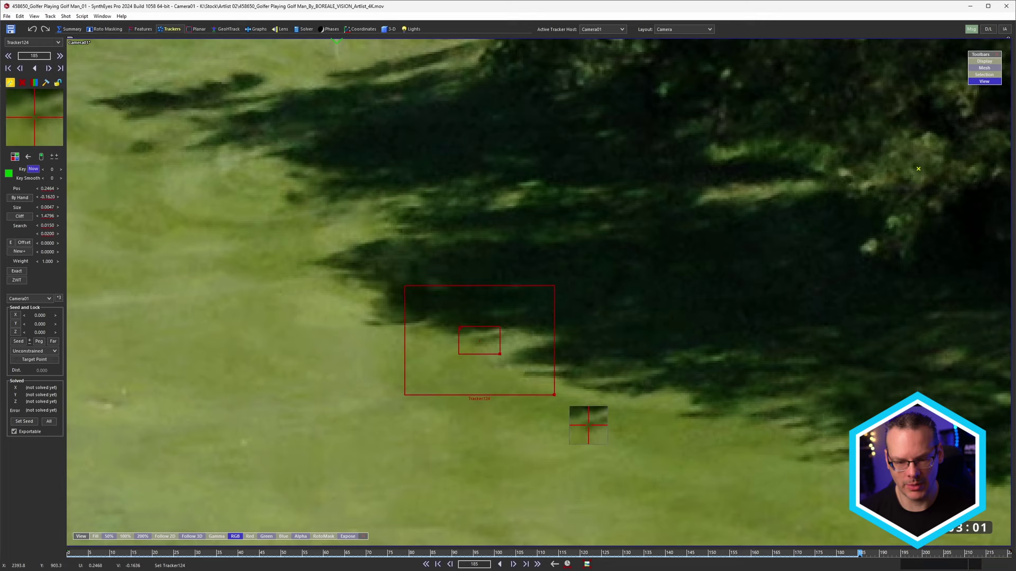
drag(479, 341, 465, 335)
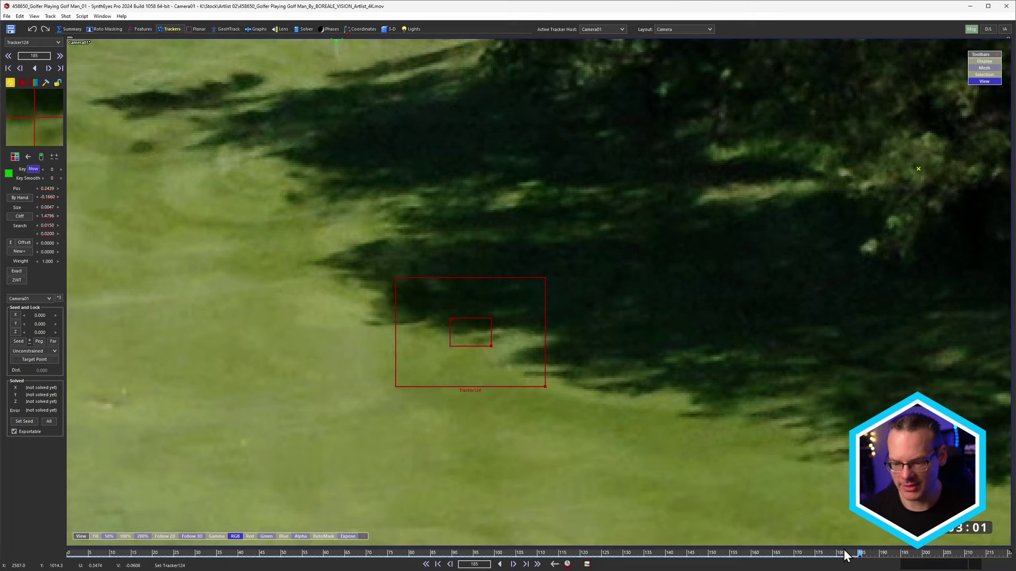
mouse_move(859, 552)
mouse_down()
mouse_move(814, 552)
mouse_move(860, 552)
mouse_up()
drag(472, 332, 485, 338)
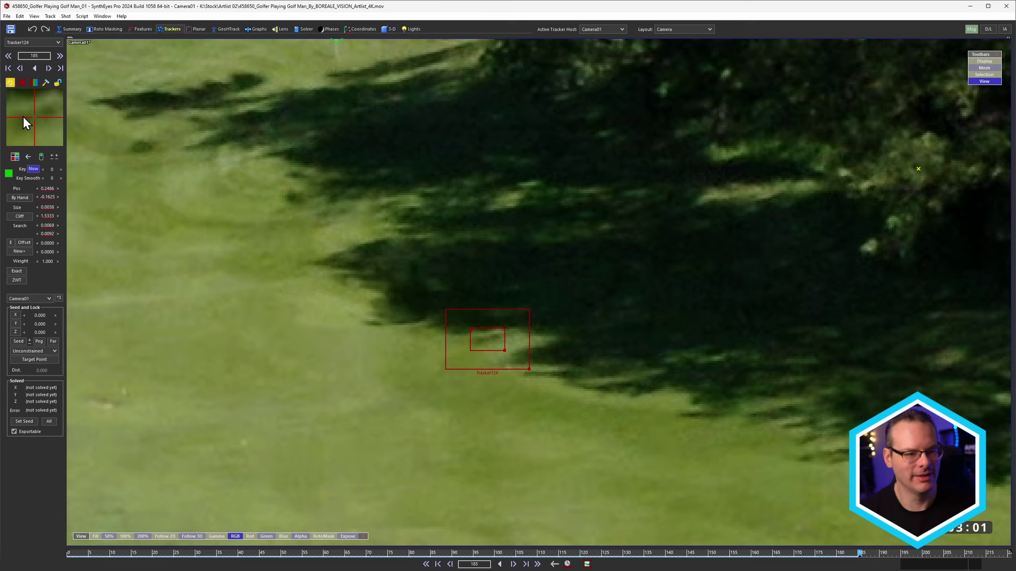
- Track Tracker124 backward and forward through the aerial frames, then review the track
click(34, 68)
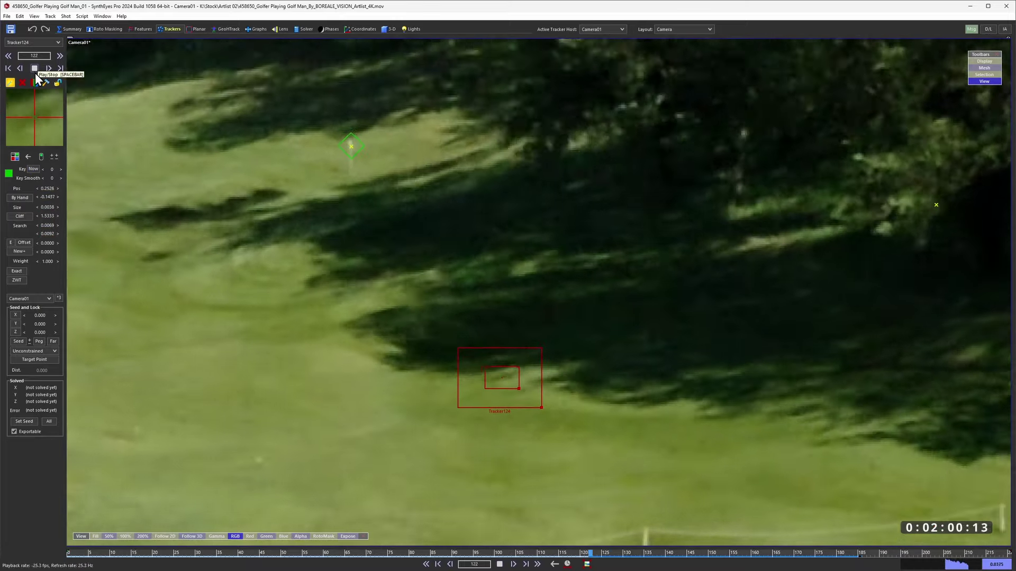
click(35, 69)
click(34, 68)
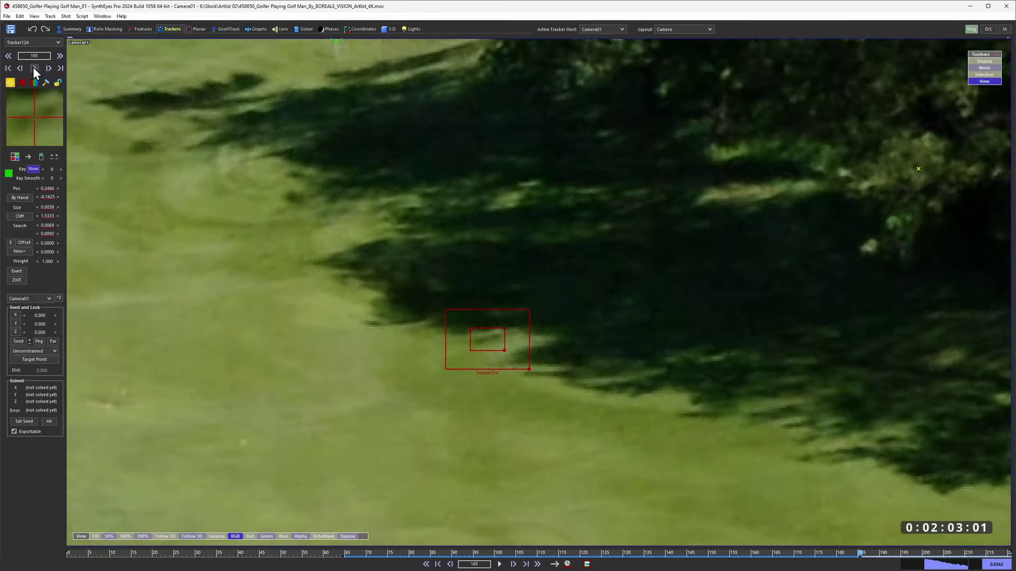
scroll(753, 427, down, 3)
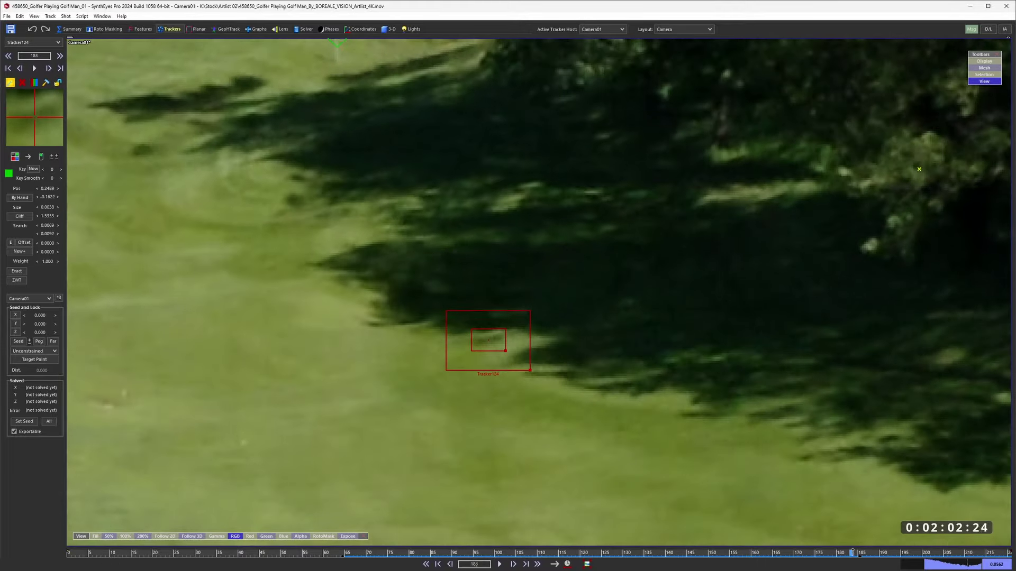
click(866, 554)
drag(867, 554, 206, 562)
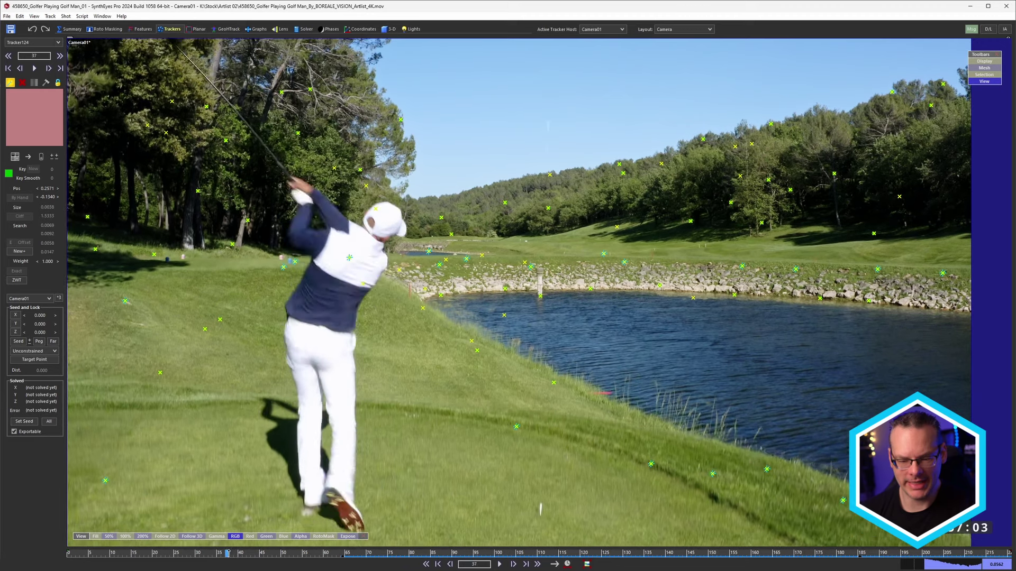
- Place Tracker125 on the teed golf ball and track it back toward the shot's start
click(540, 527)
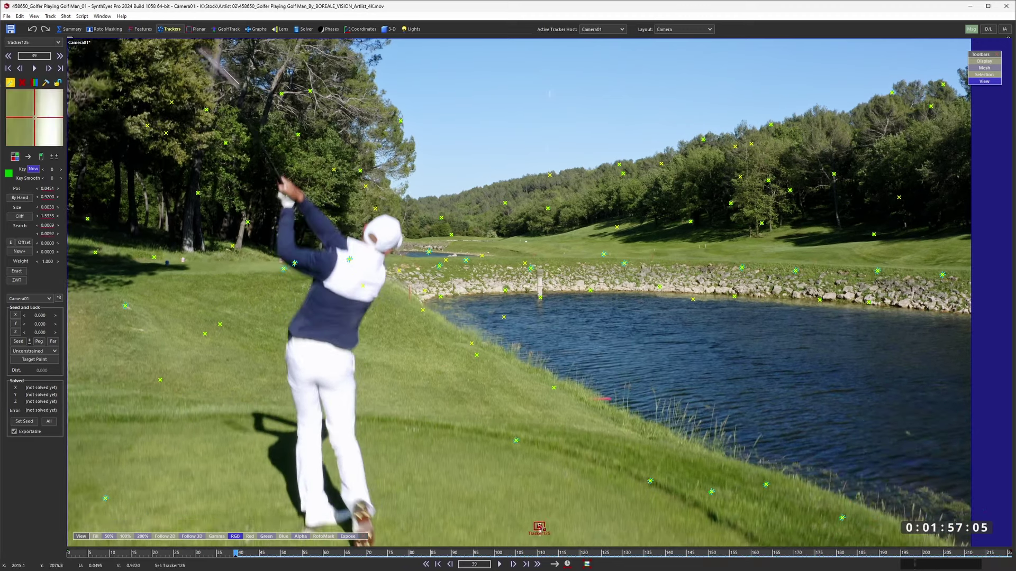
key(z)
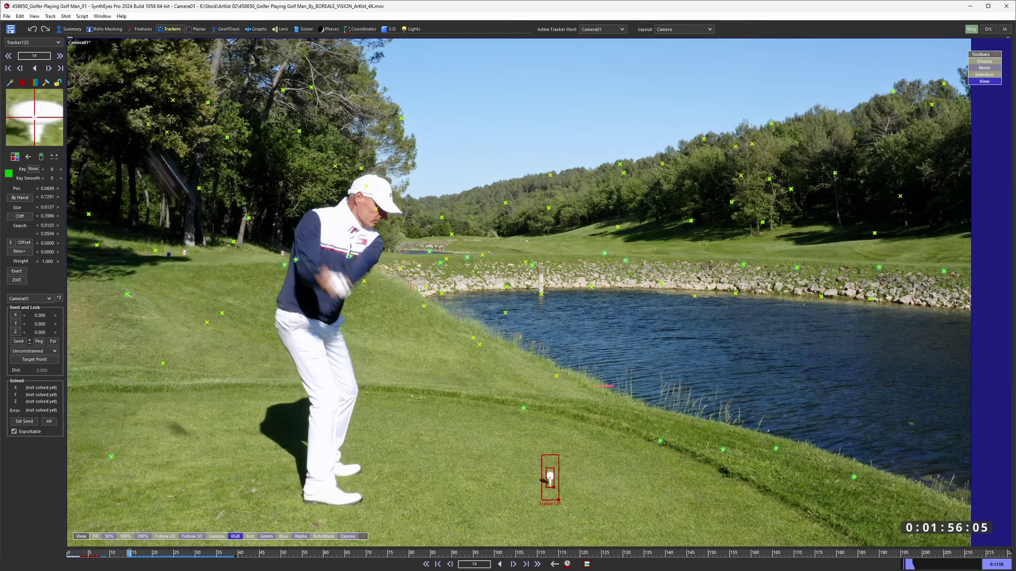
click(20, 68)
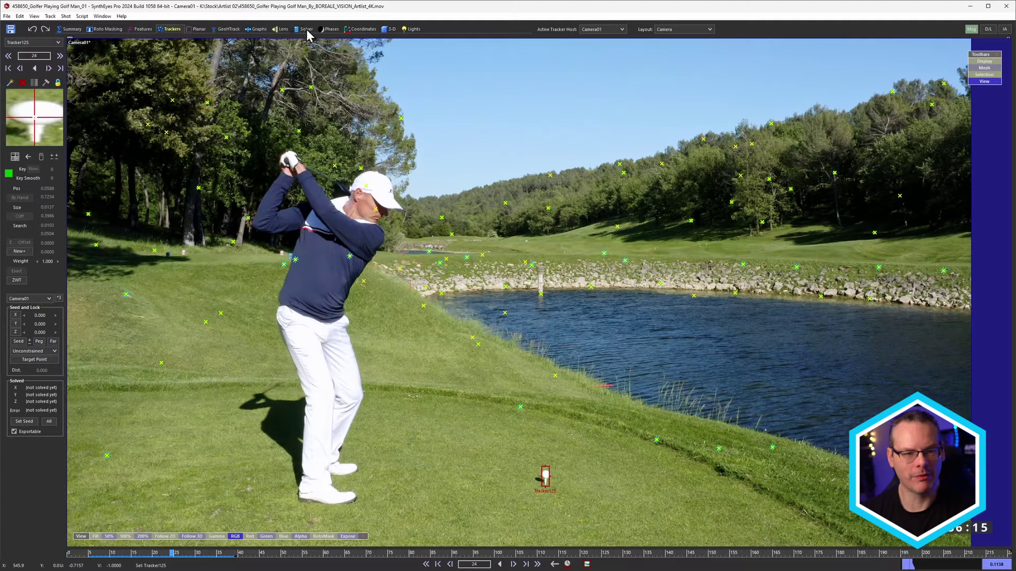
- Re-solve Camera01 in the Solver room to 1.0209 hpix and inspect a tracker's error
click(307, 30)
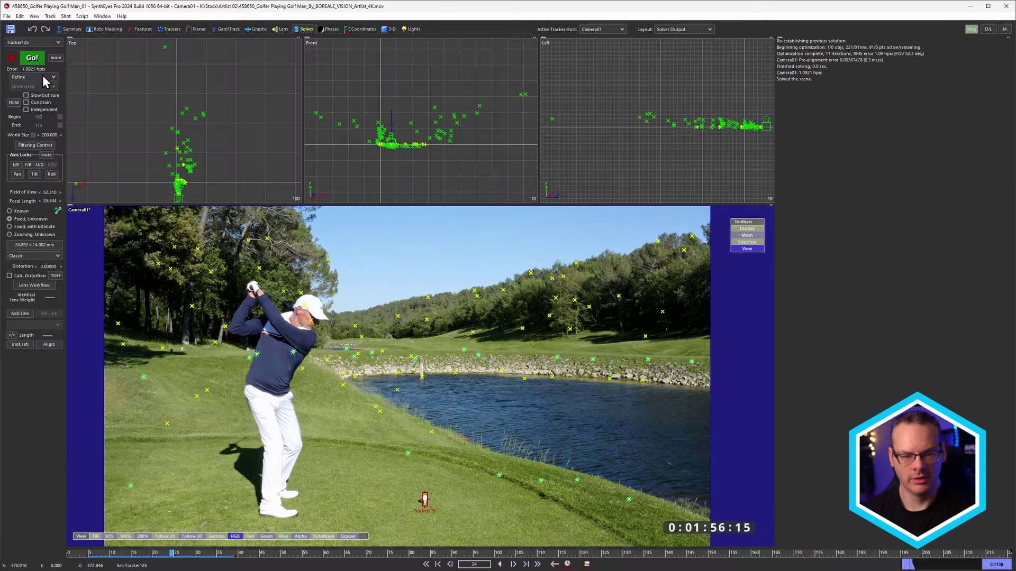
click(32, 59)
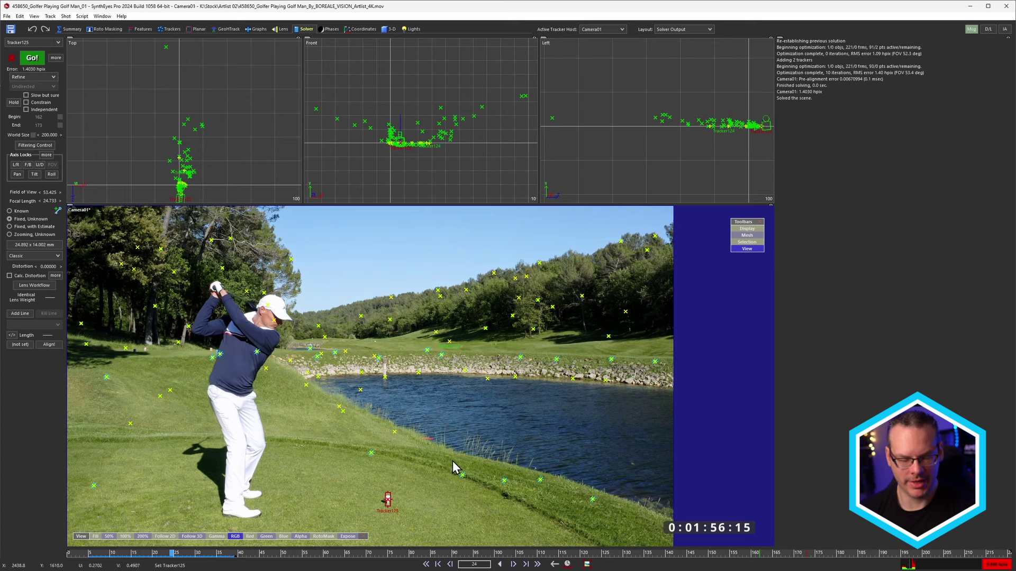
drag(225, 553, 107, 553)
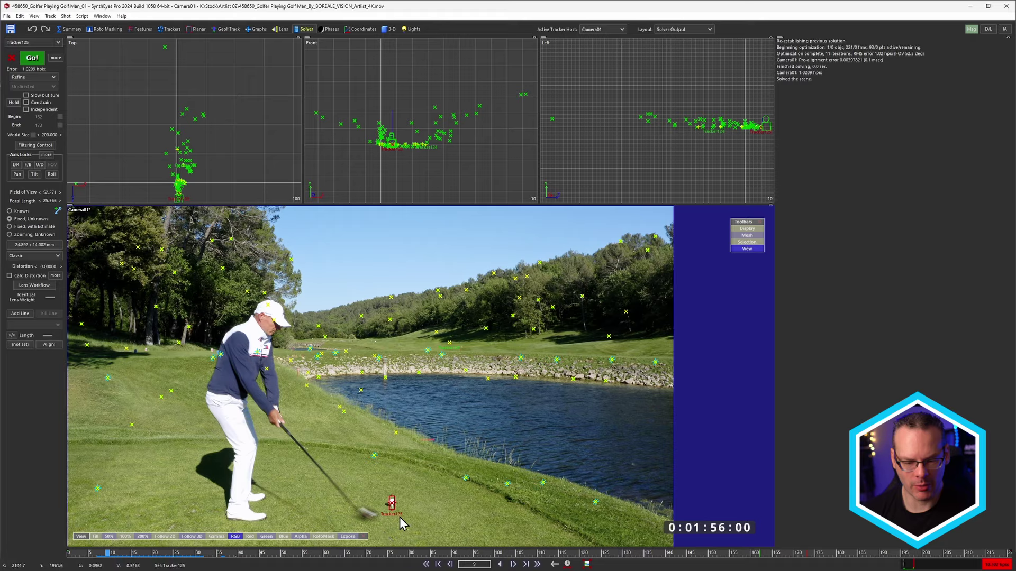
drag(276, 552, 248, 553)
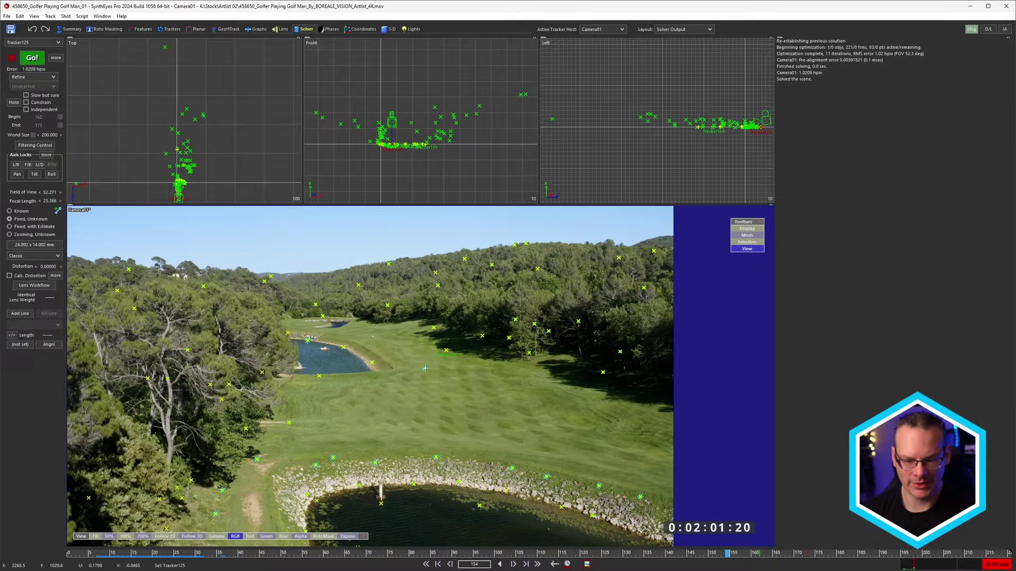
click(425, 368)
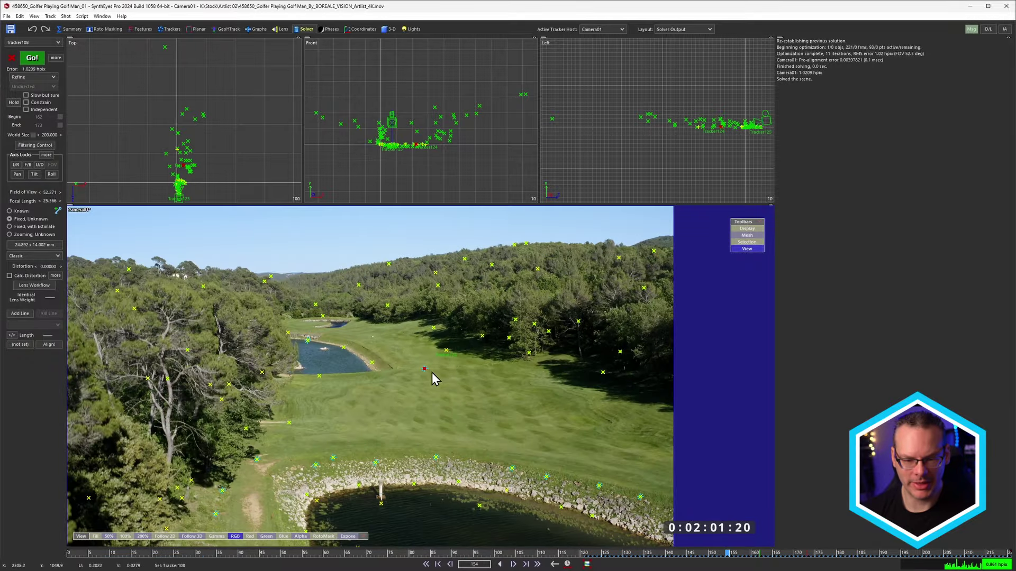
mouse_move(425, 369)
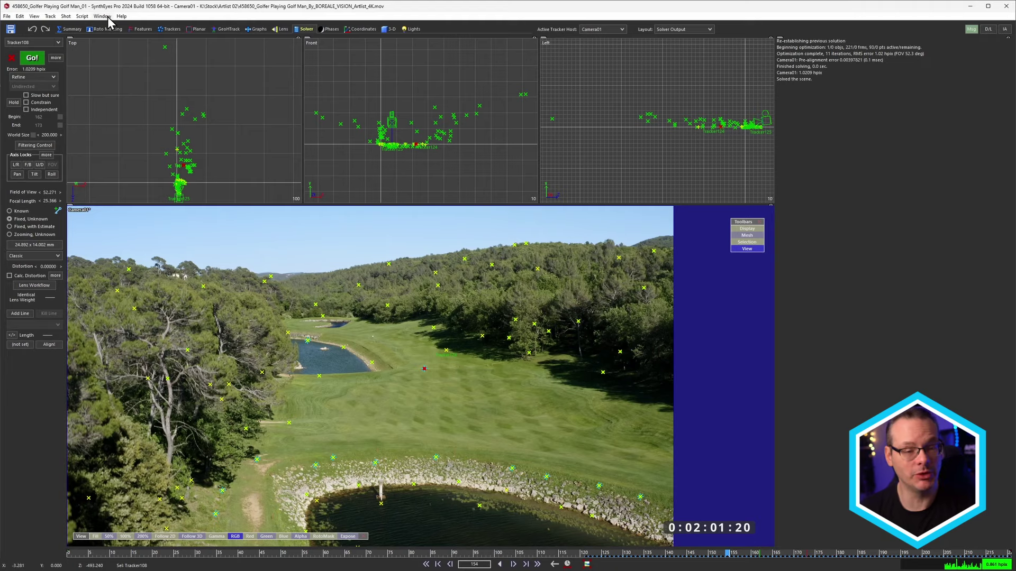
- Select all trackers in the scene's object list
click(106, 17)
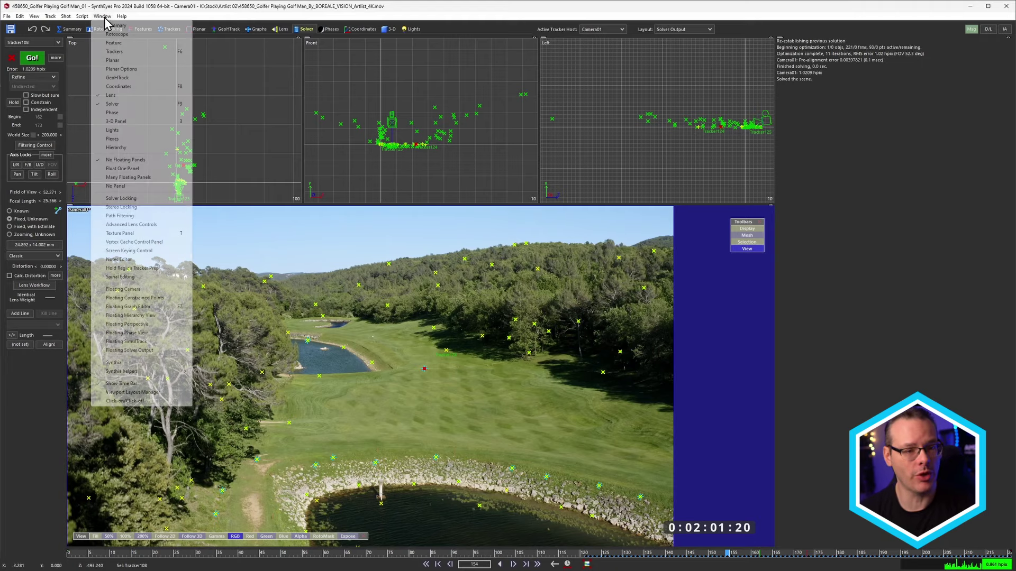
click(162, 315)
click(732, 345)
key(ctrl+a)
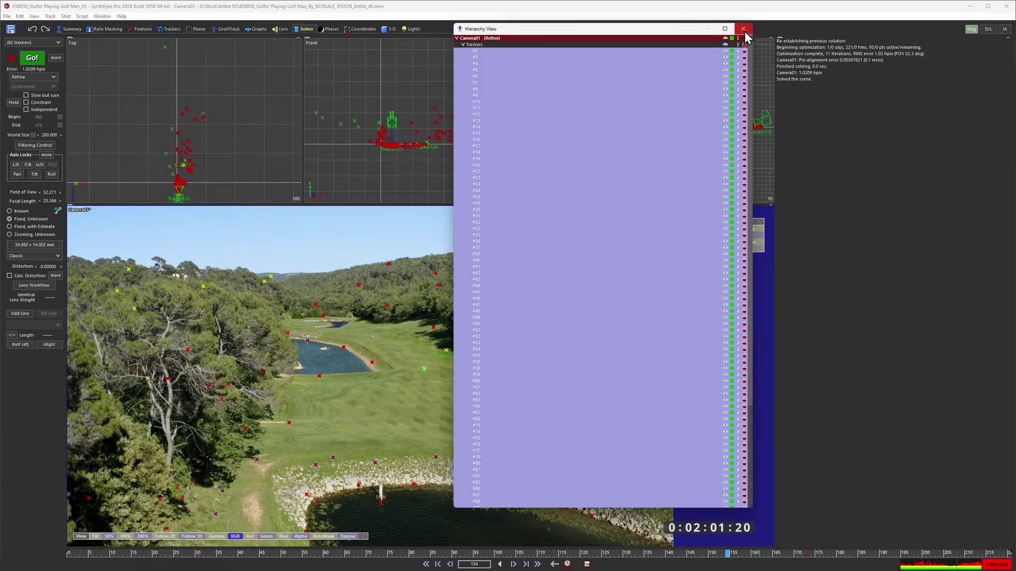
click(743, 29)
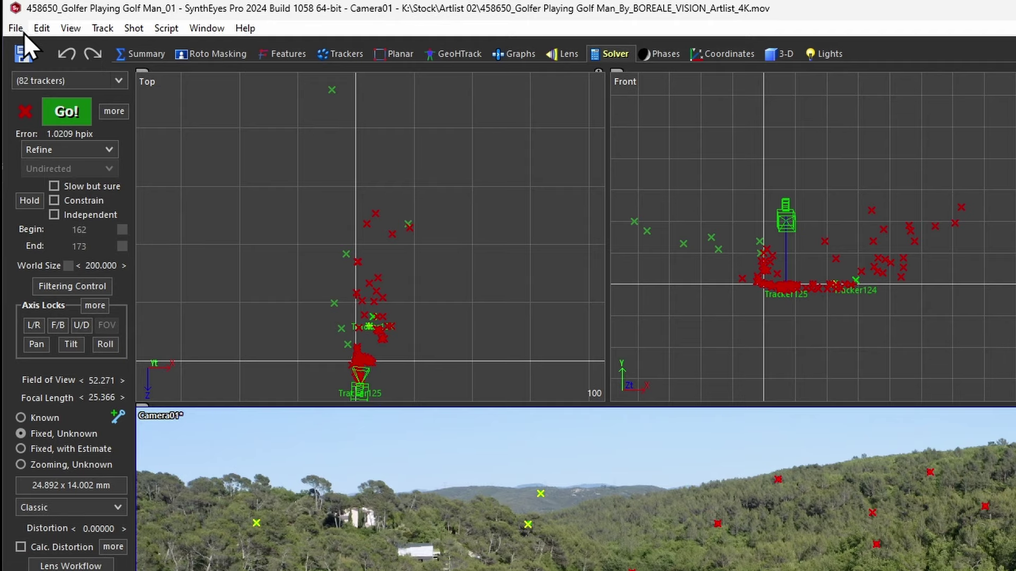
- Export the solve as AfterEffects Javascript with the 'Add to project - Run now' action
click(24, 31)
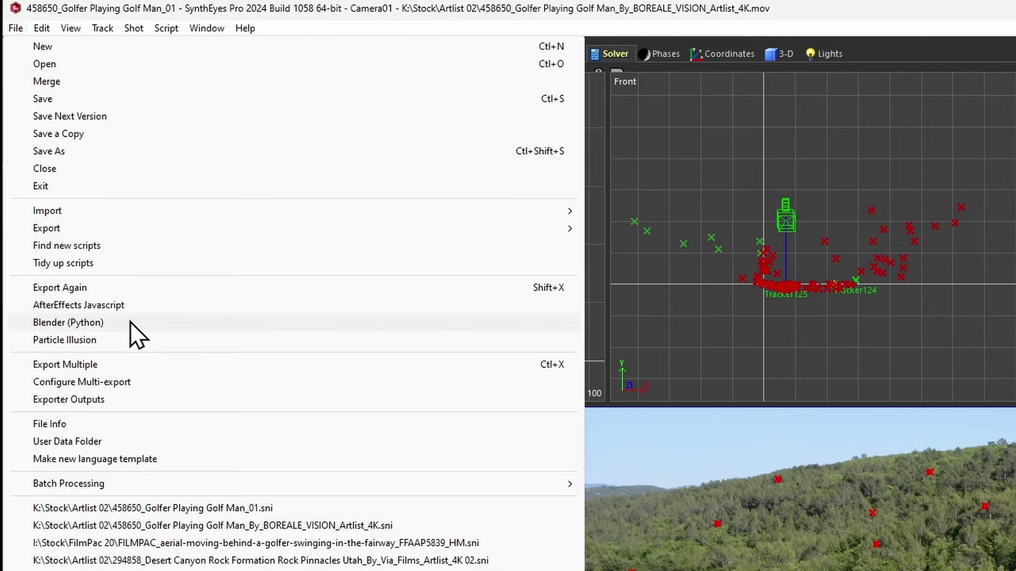
mouse_move(157, 232)
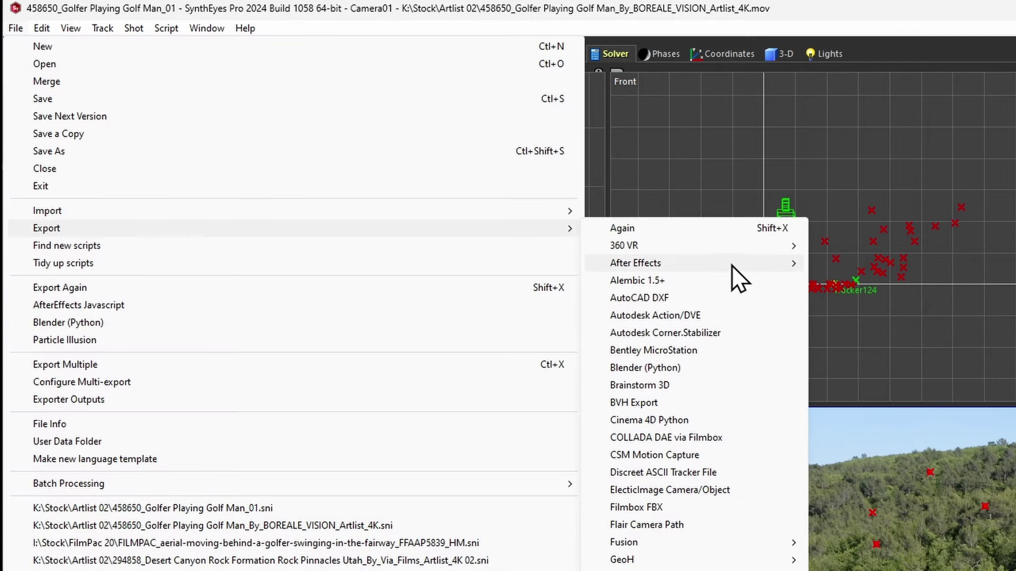
mouse_move(731, 266)
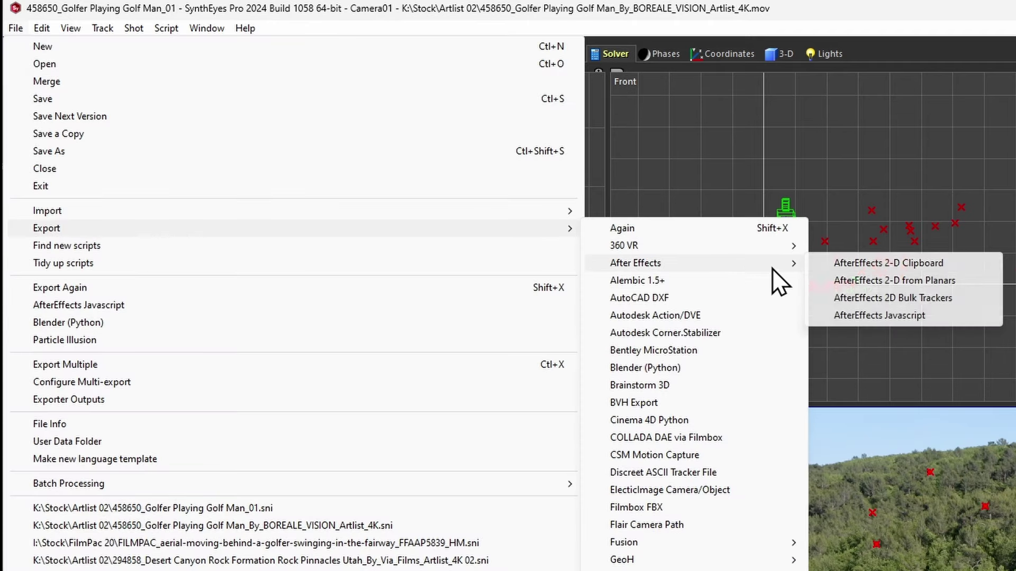
click(894, 317)
key(Return)
click(299, 86)
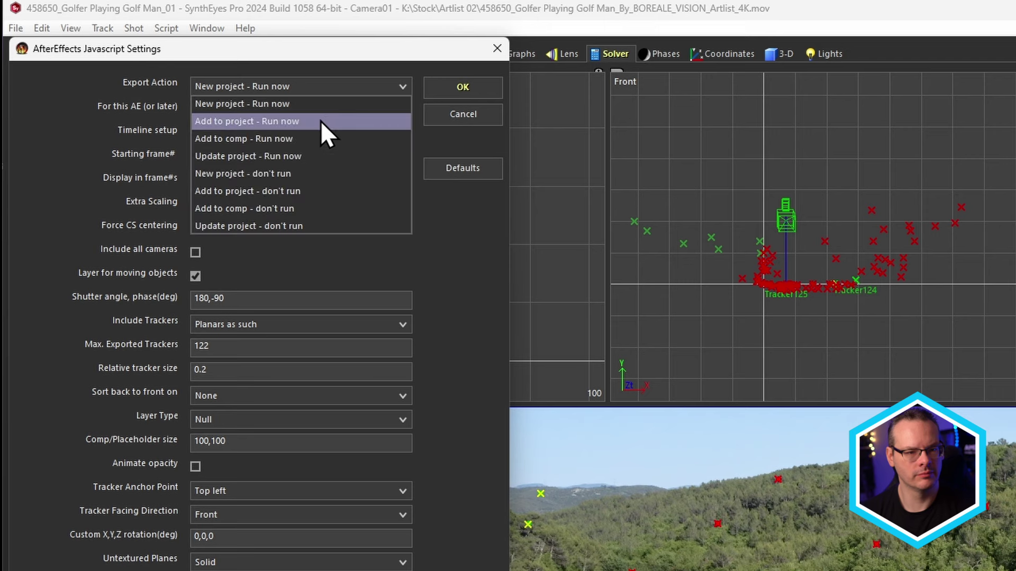
click(320, 120)
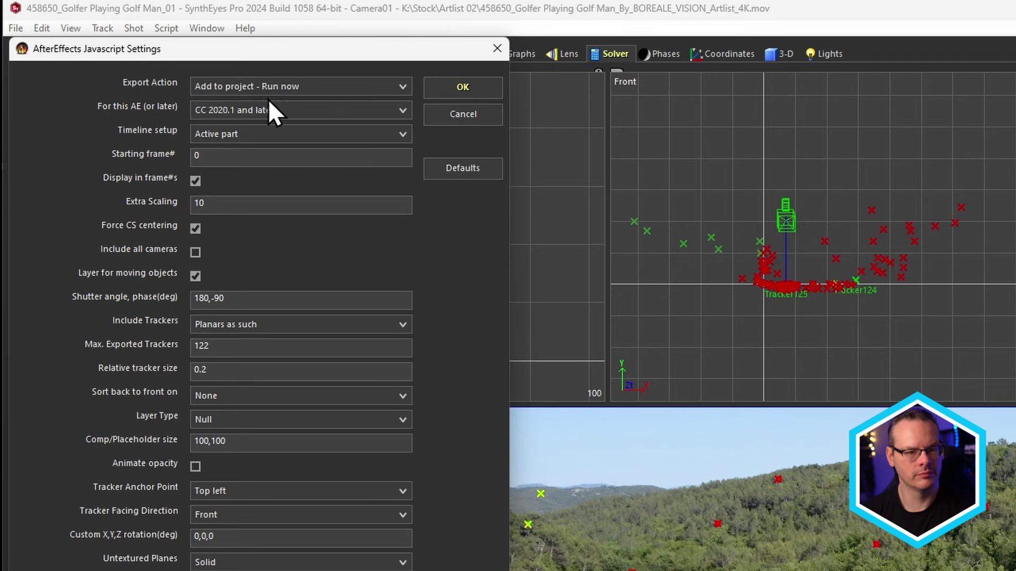
click(459, 89)
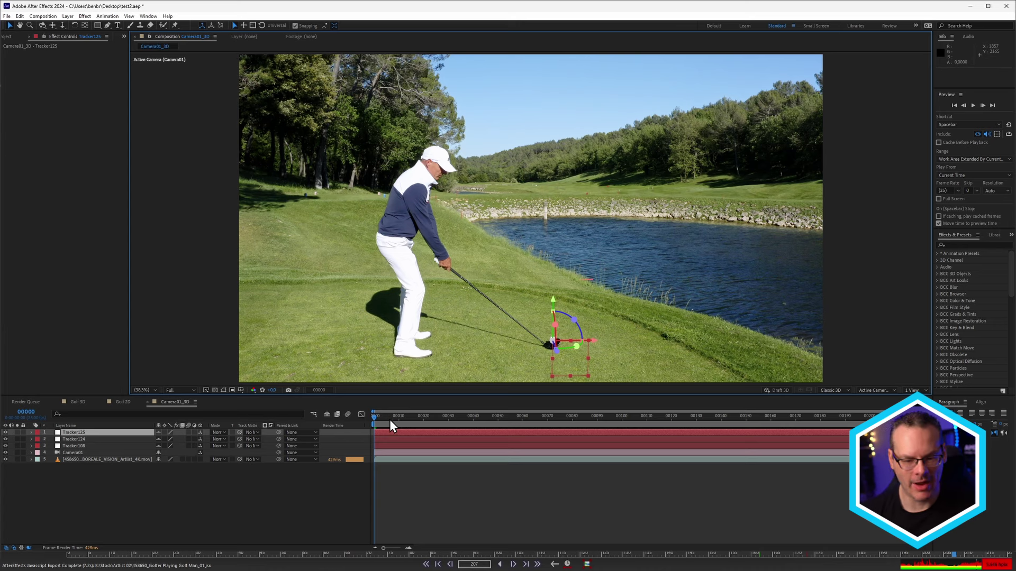
- Rename Tracker108, Tracker124 and Tracker125 to Mid, BG and FG
drag(390, 421, 828, 424)
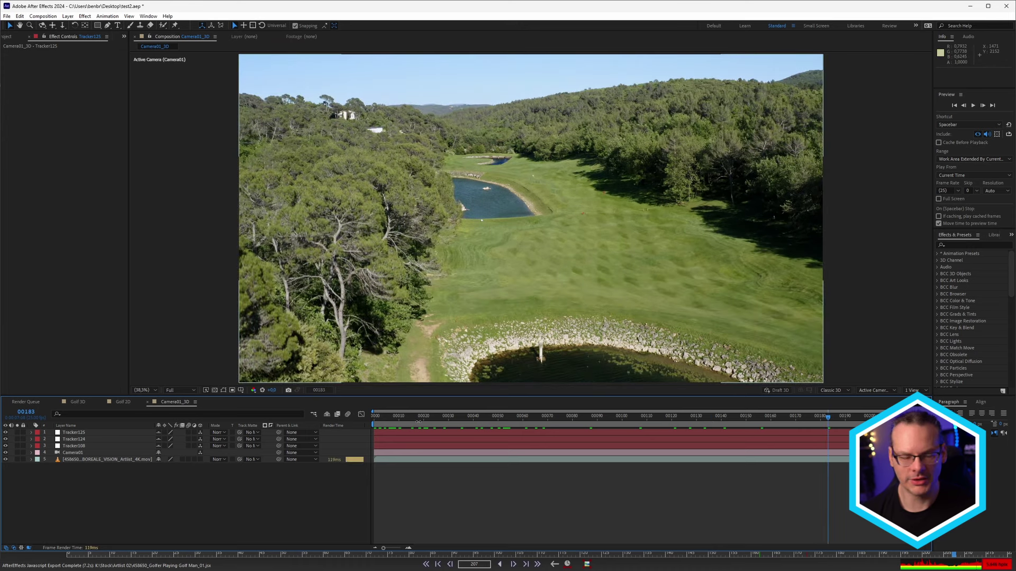
click(73, 447)
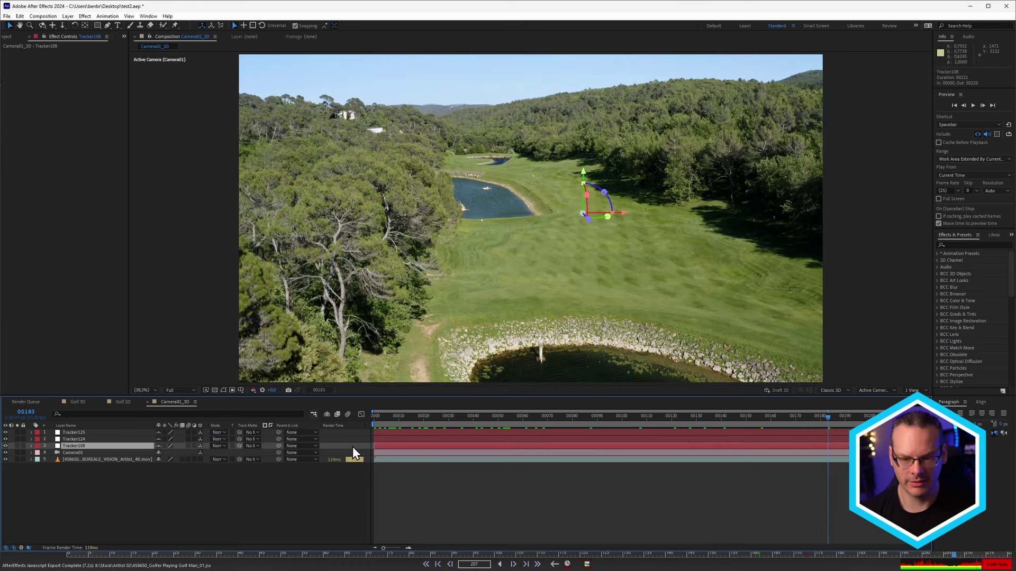
key(Return)
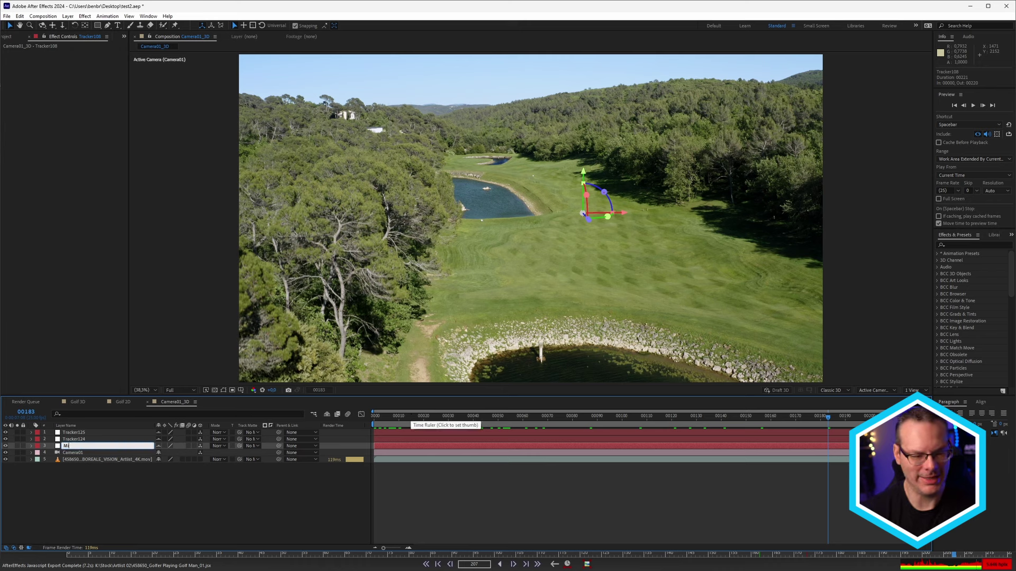
text(Mid)
key(Return)
key(ctrl+Up)
key(Return)
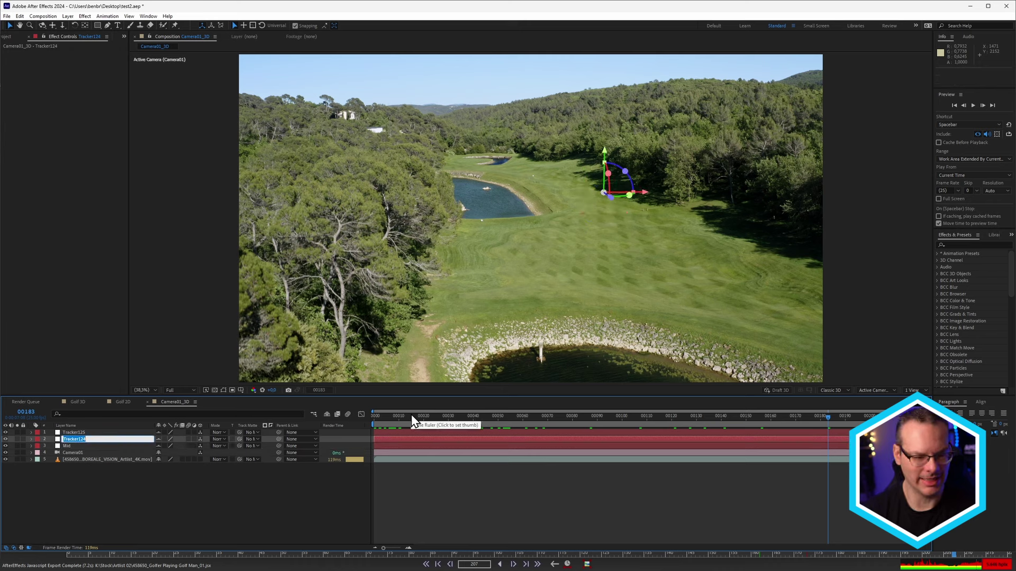
key(Return)
key(ctrl+Up)
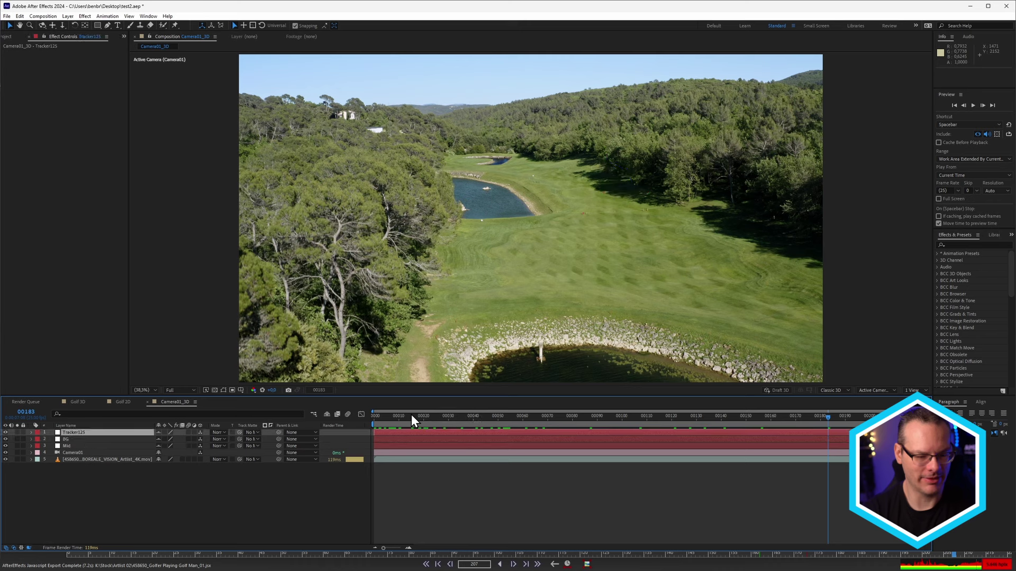
key(Return)
text(FG)
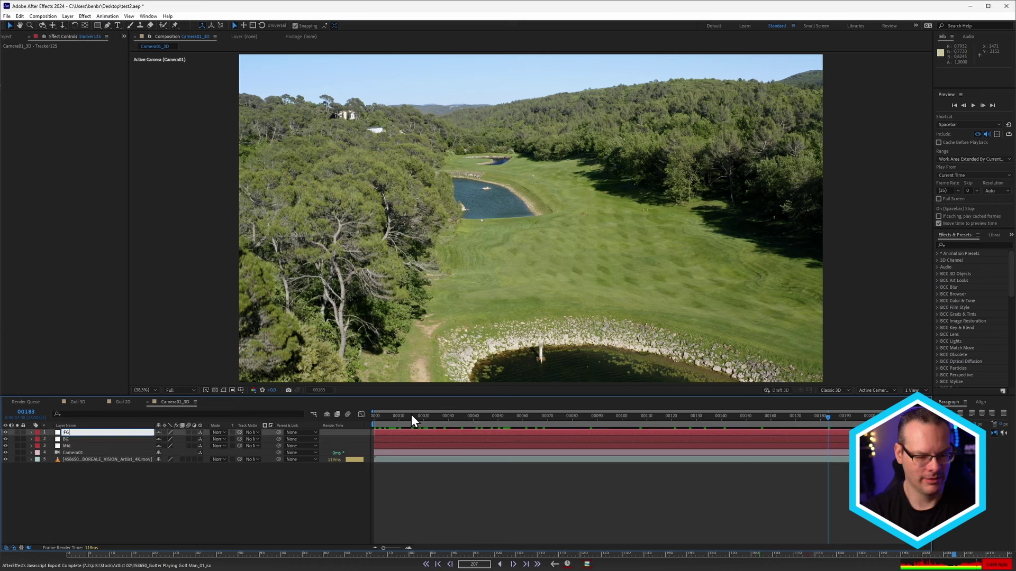
key(Return)
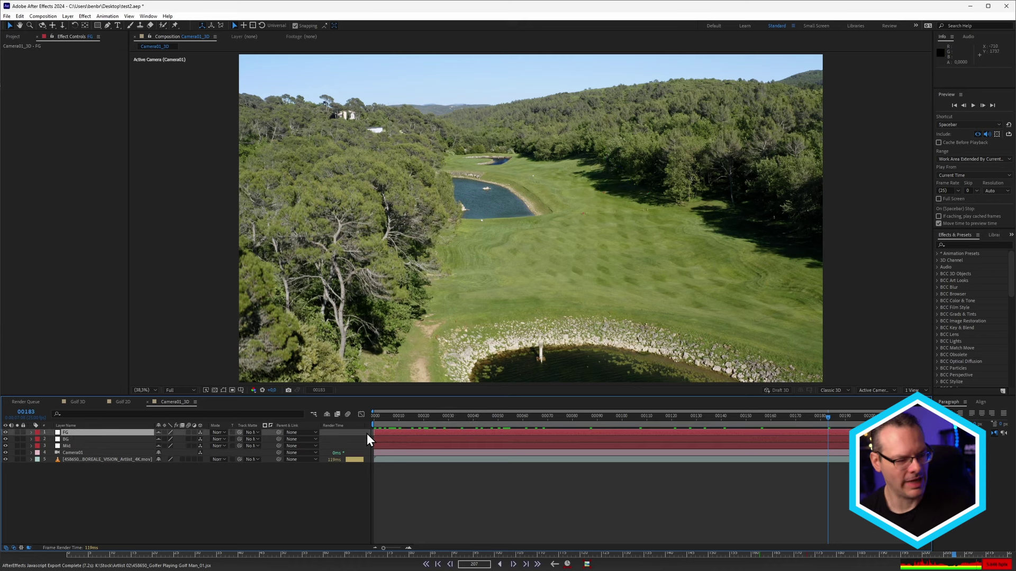
- Move Mid above BG and show Position for the FG, Mid and BG nulls
drag(75, 446, 81, 436)
click(81, 444)
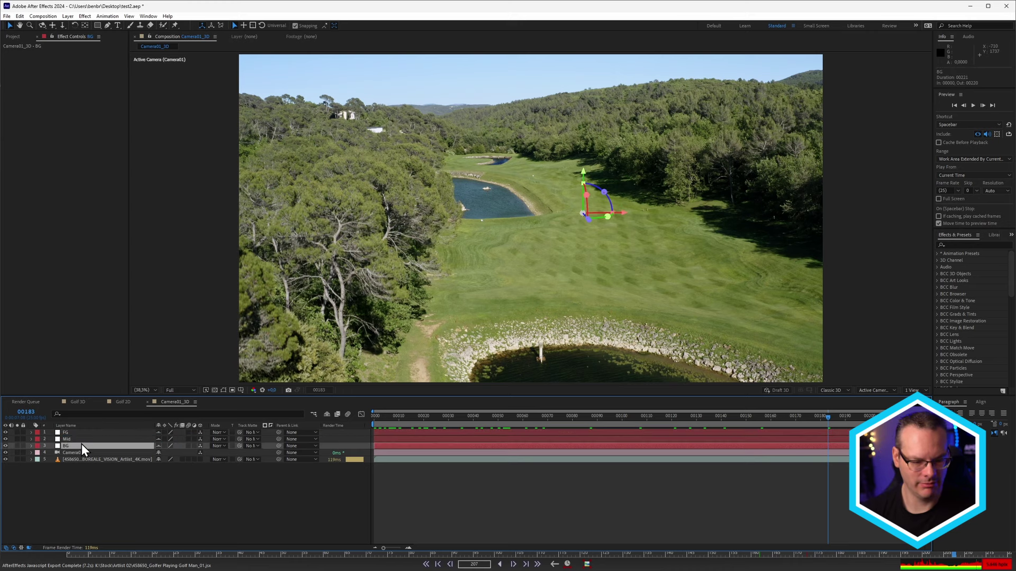
shift+click(83, 435)
key(p)
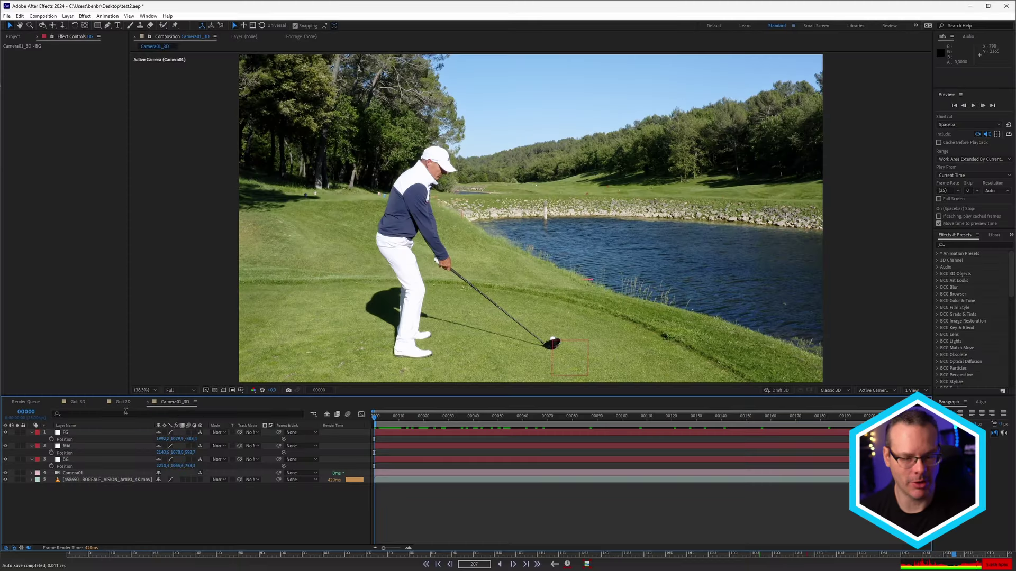
- Add a Point light layer named Particle Emitter to the Camera01_3D comp
click(68, 15)
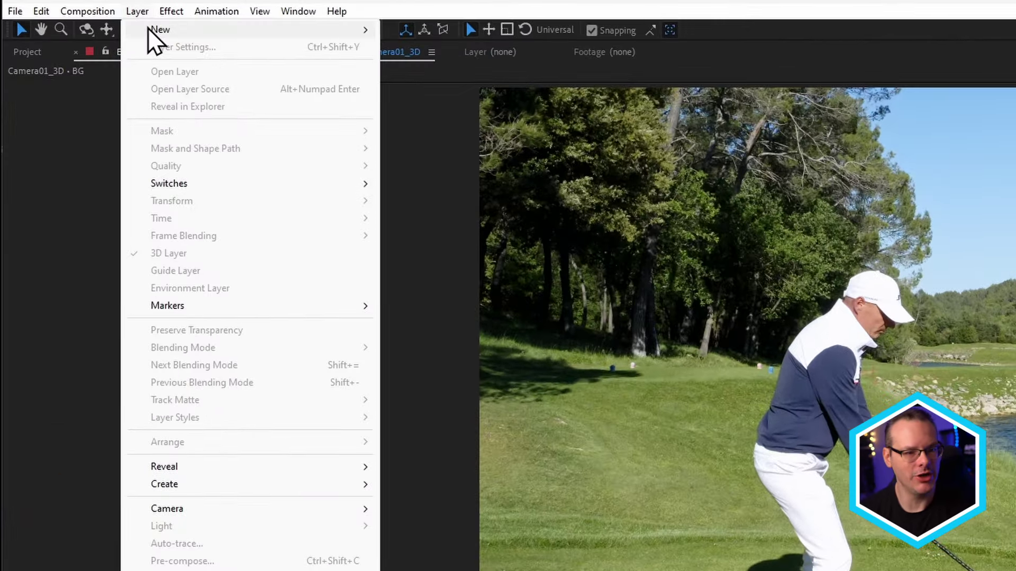
mouse_move(78, 24)
click(491, 66)
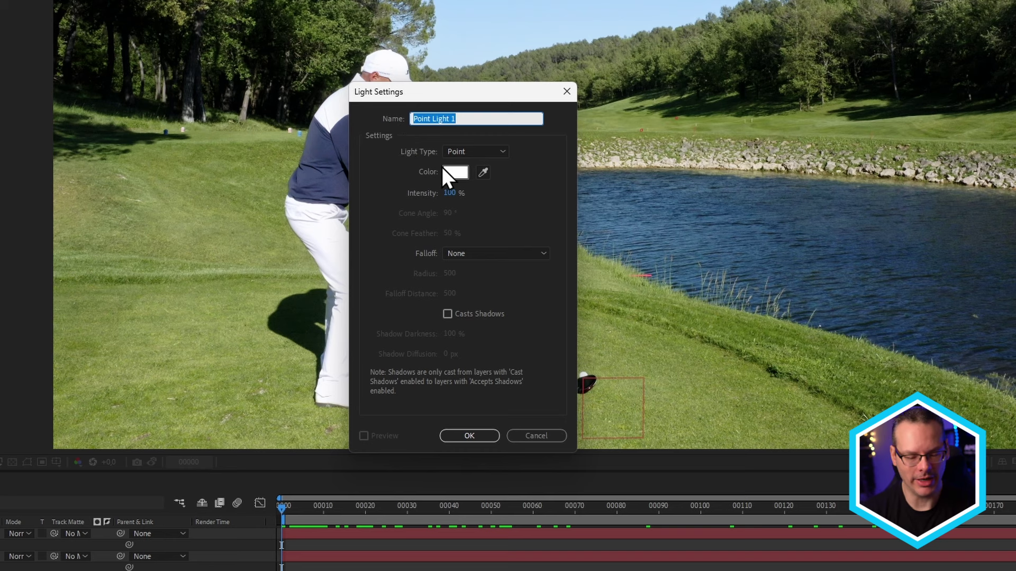
text(Particle Emitter)
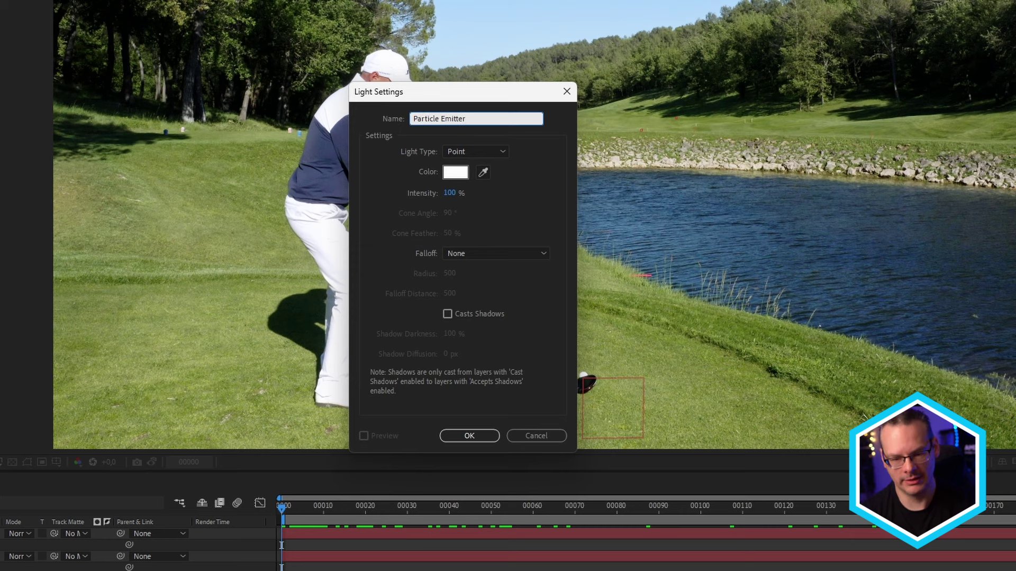
key(Return)
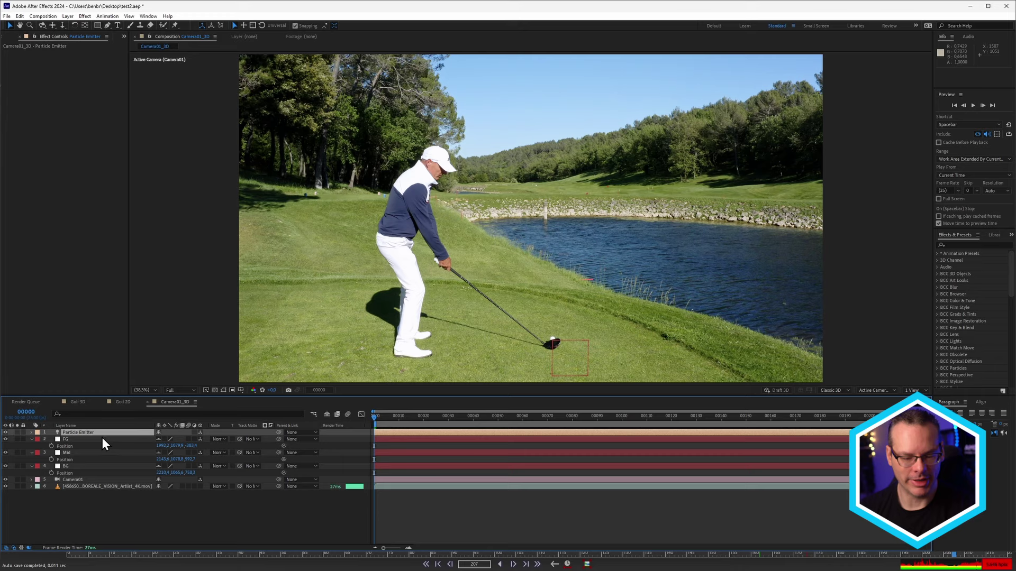
- Keyframe the Particle Emitter's Position with FG's values 1992.2, 1079.9, -383.4
key(p)
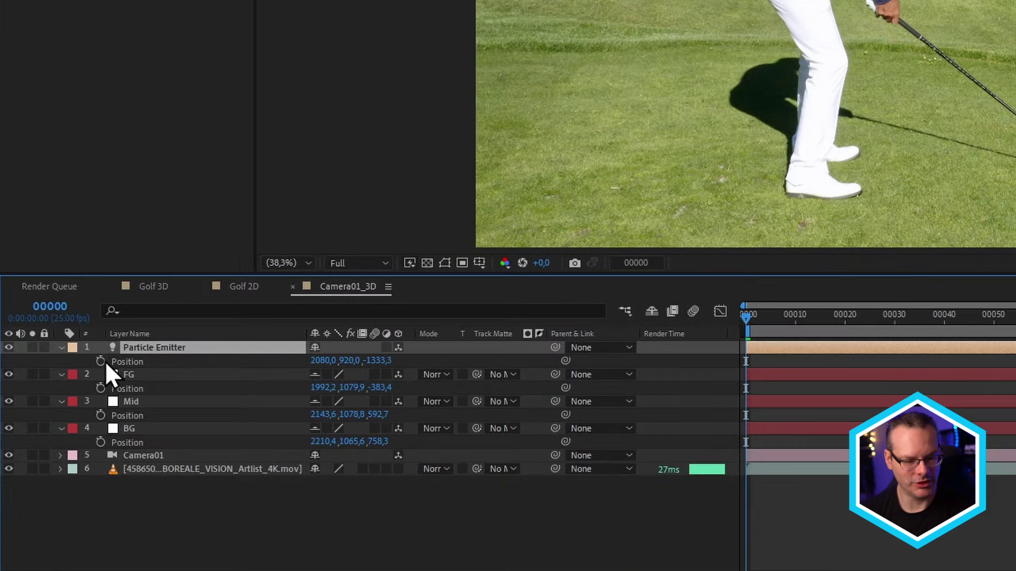
click(101, 361)
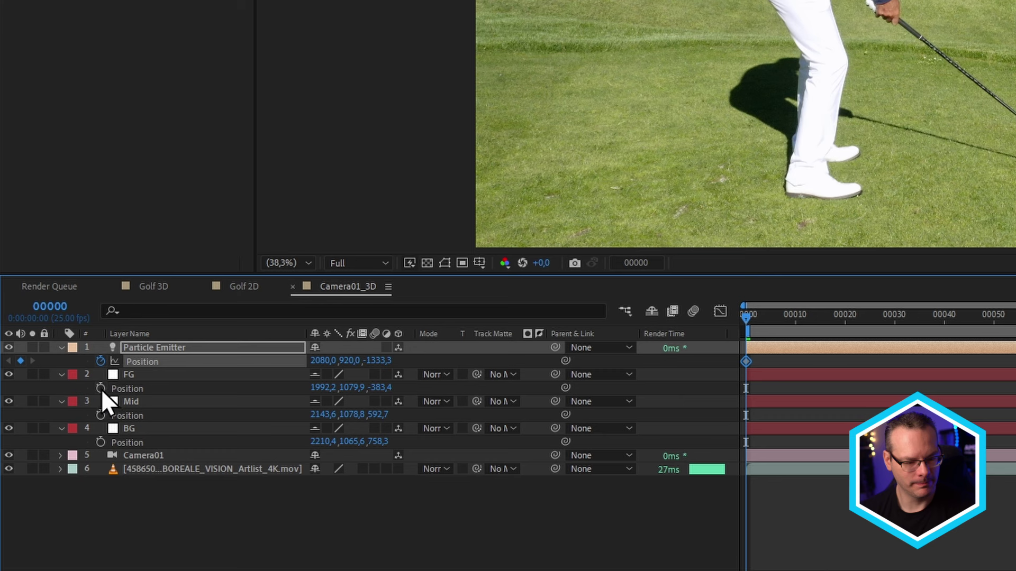
click(135, 389)
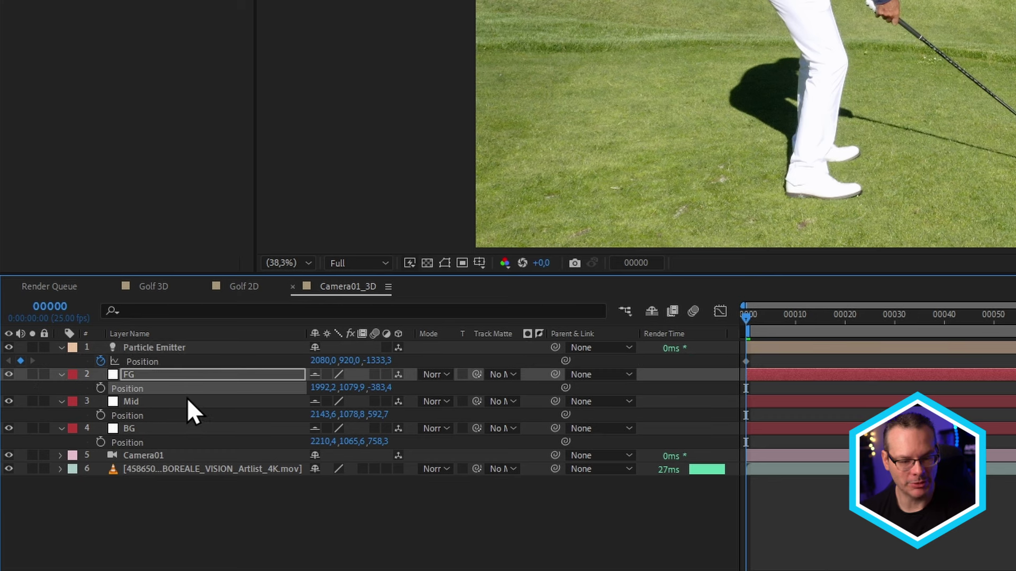
click(180, 353)
key(ctrl+v)
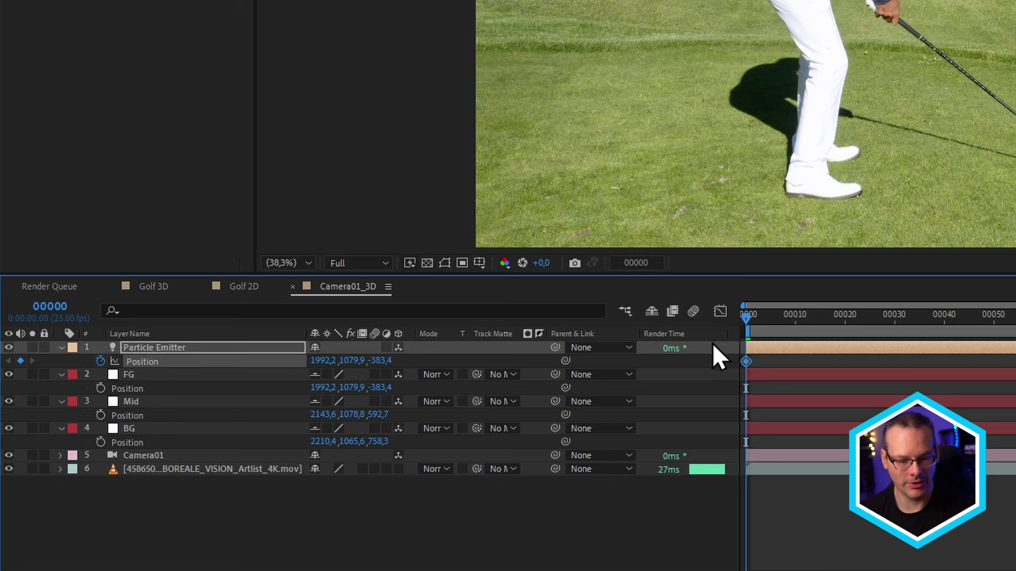
- Move the emitter's Position keyframe to frame 31, the club strike
drag(822, 324, 961, 321)
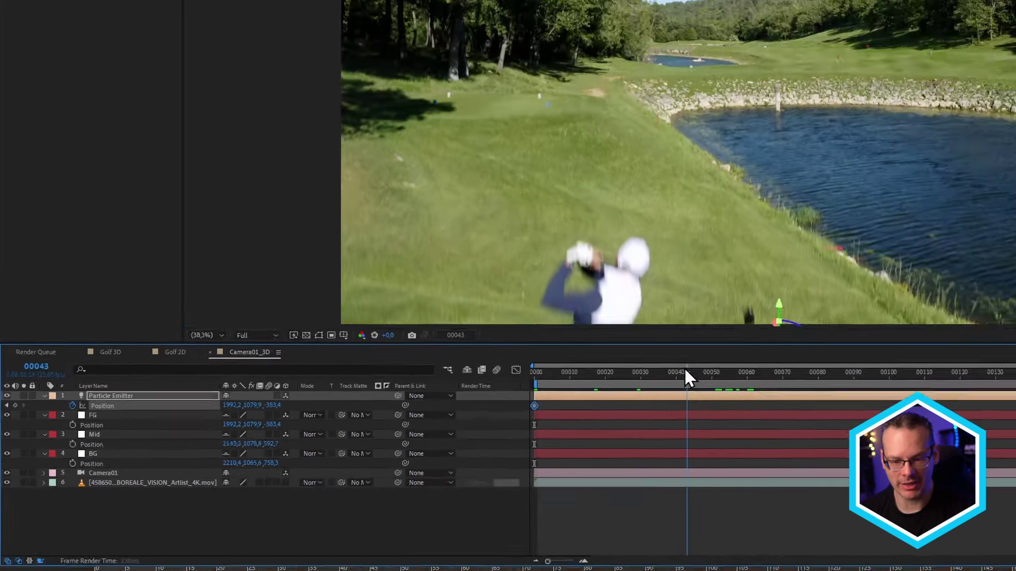
drag(685, 370, 641, 369)
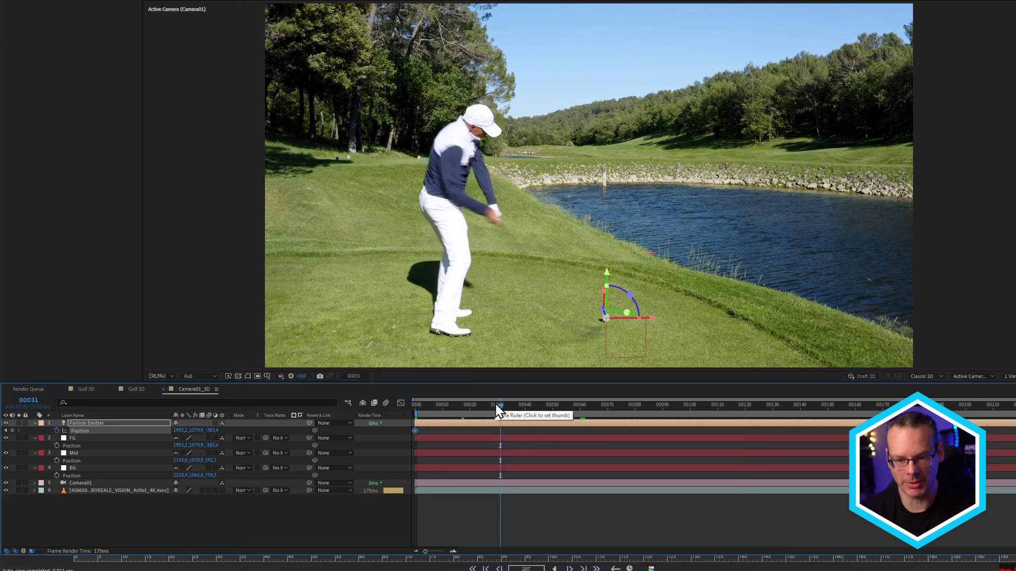
key(Page_Down)
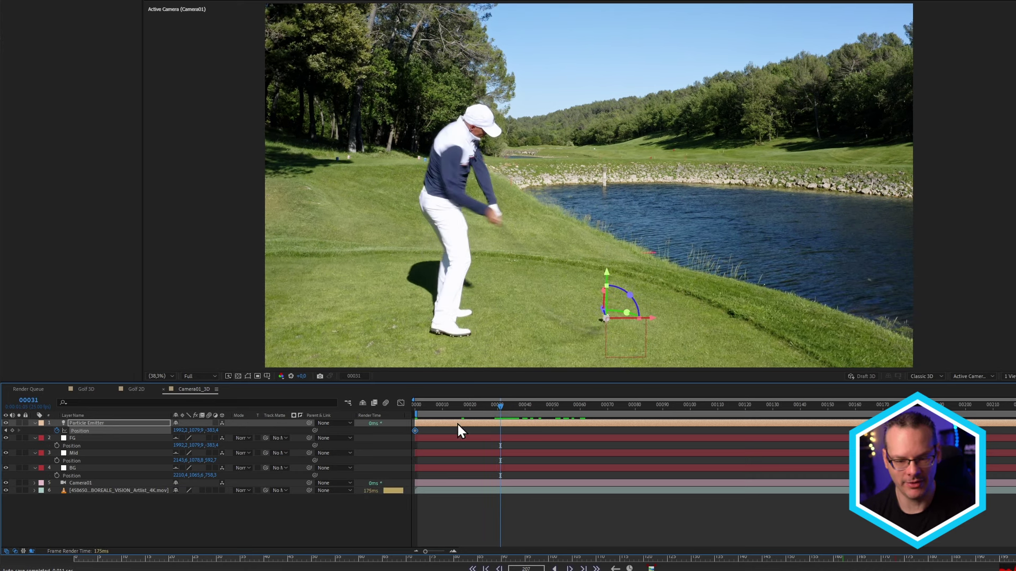
drag(416, 430, 500, 431)
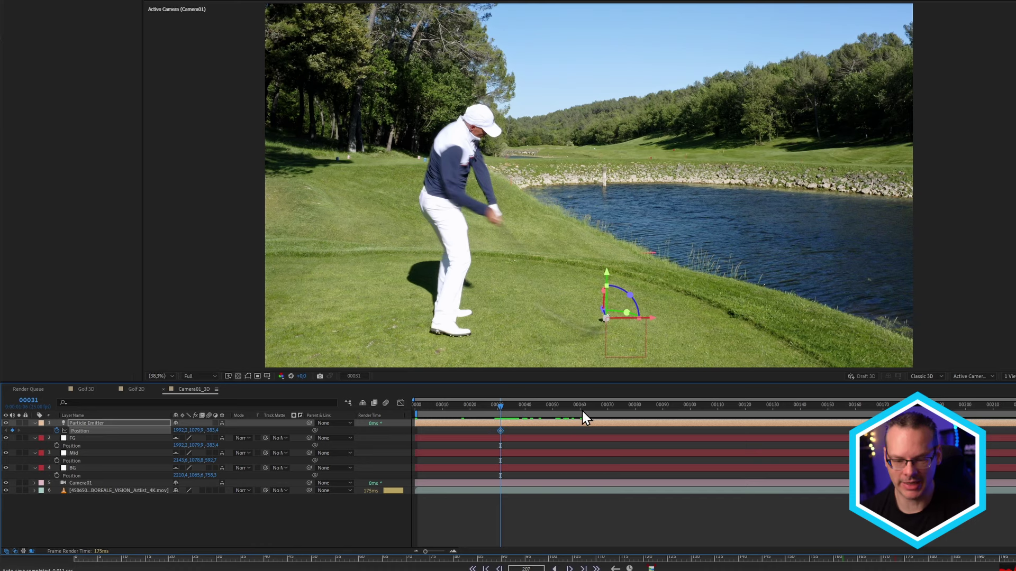
- Inspect the aerial fairway and set a BG null Position keyframe at frame 185
drag(623, 408, 820, 406)
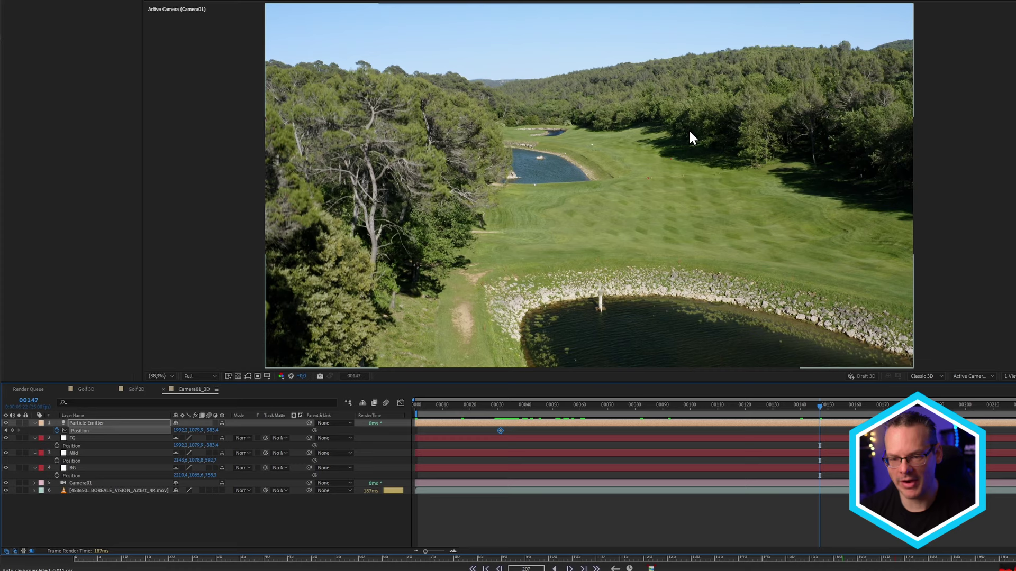
scroll(661, 159, up, 7)
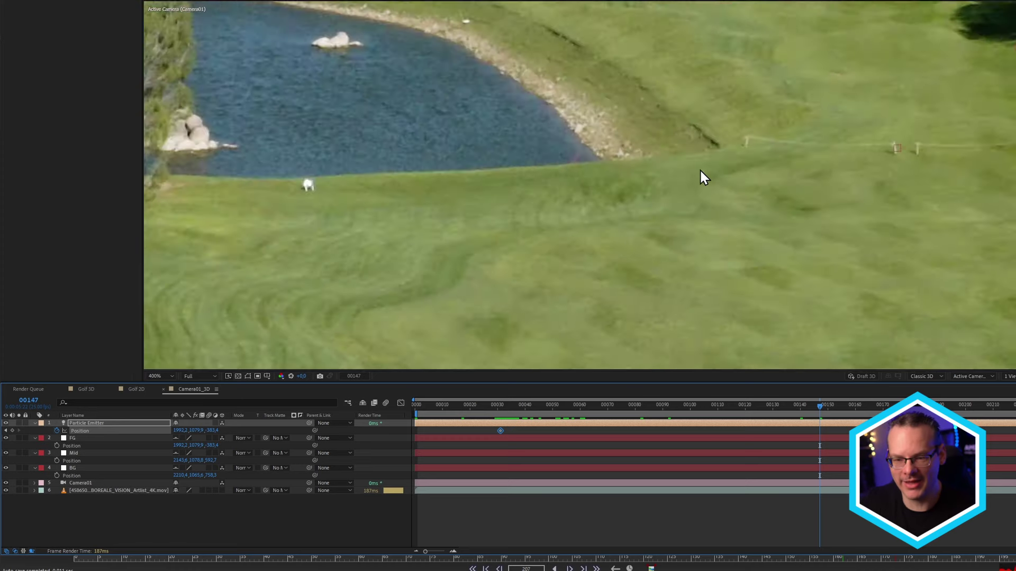
drag(834, 88, 222, 508)
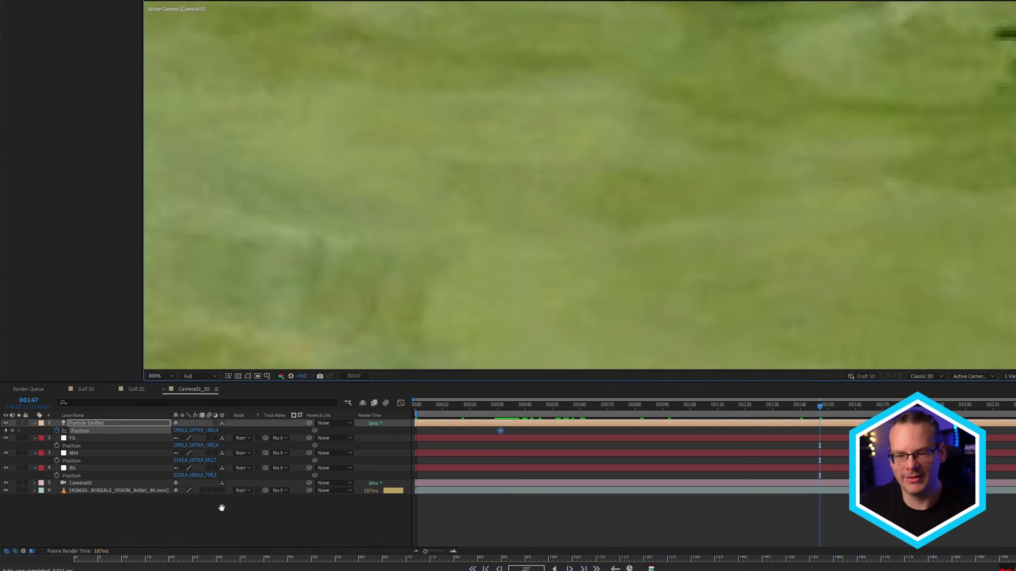
scroll(840, 133, down, 2)
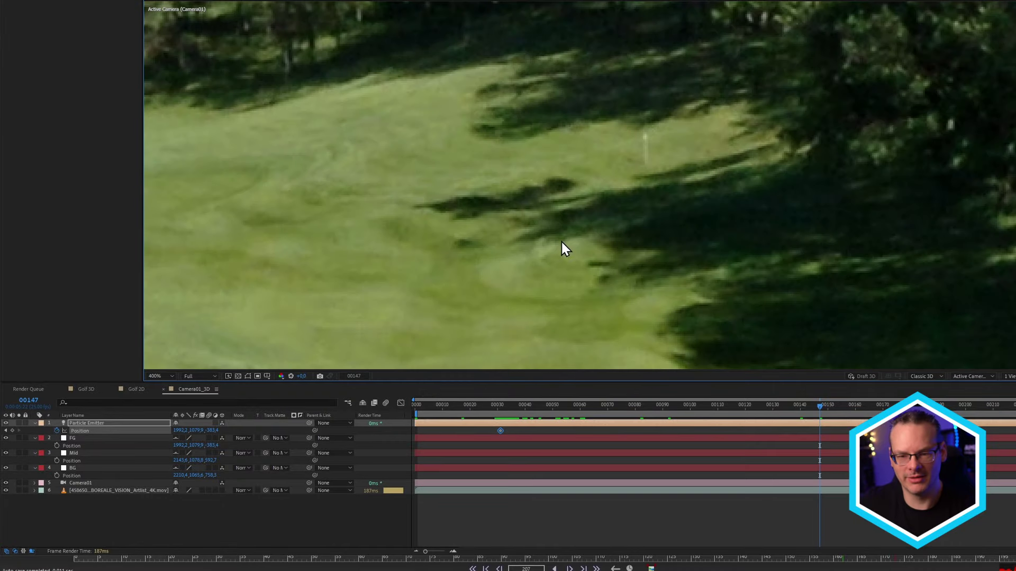
drag(431, 186, 370, 29)
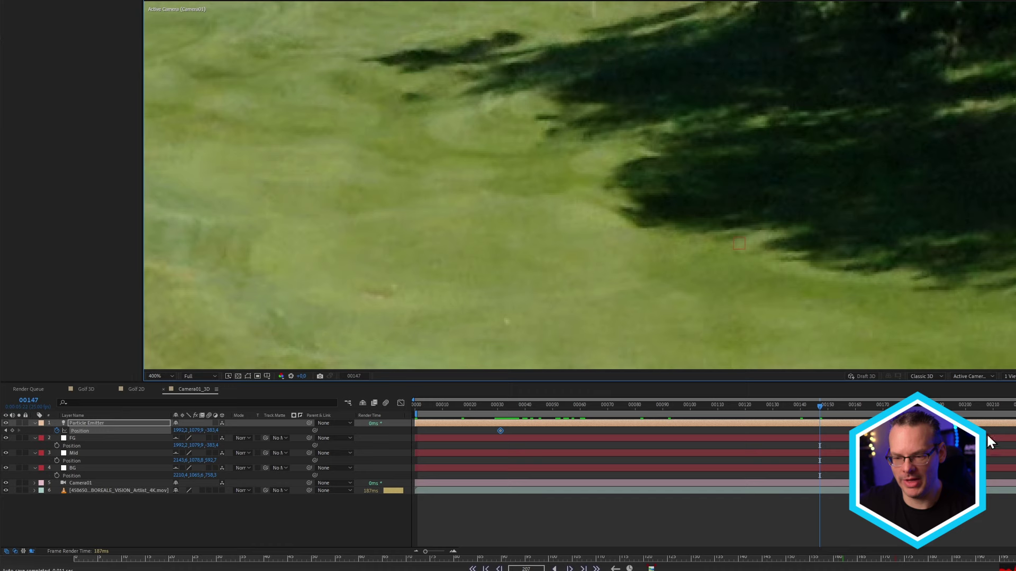
drag(841, 403, 925, 408)
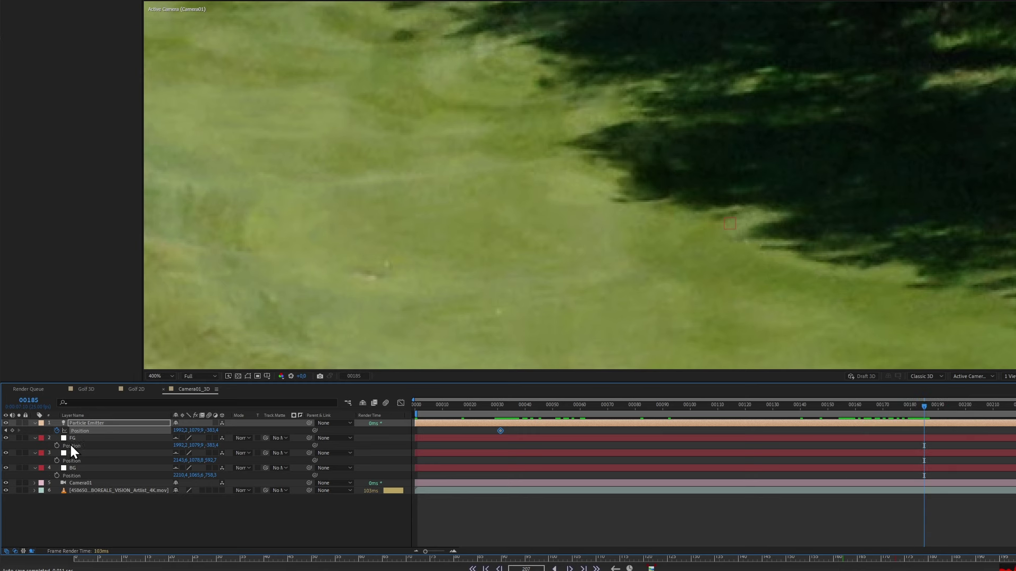
click(56, 475)
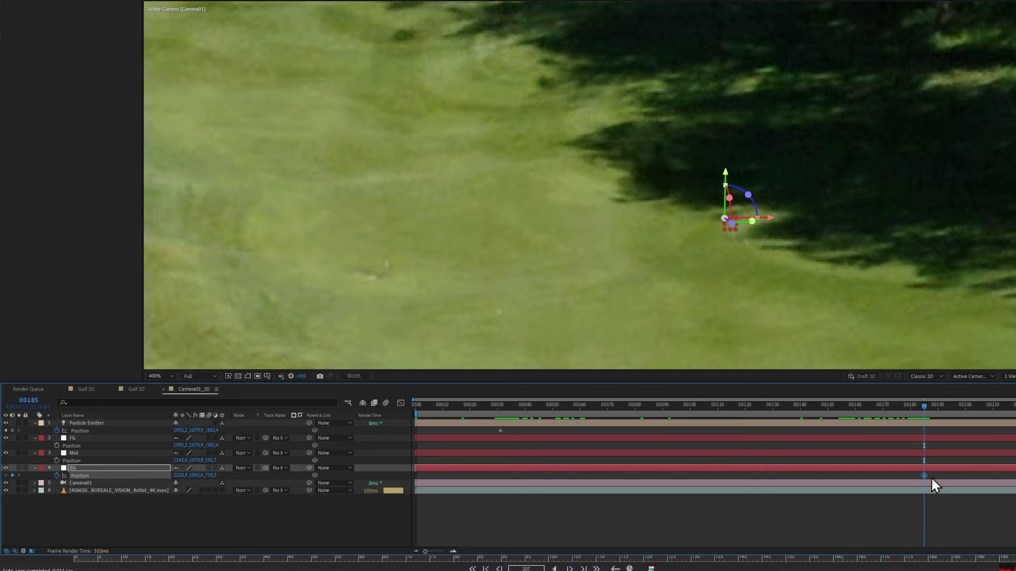
- Paste BG's position as a frame-185 emitter keyframe and lower its Z to the fairway landing spot
click(84, 428)
key(ctrl+v)
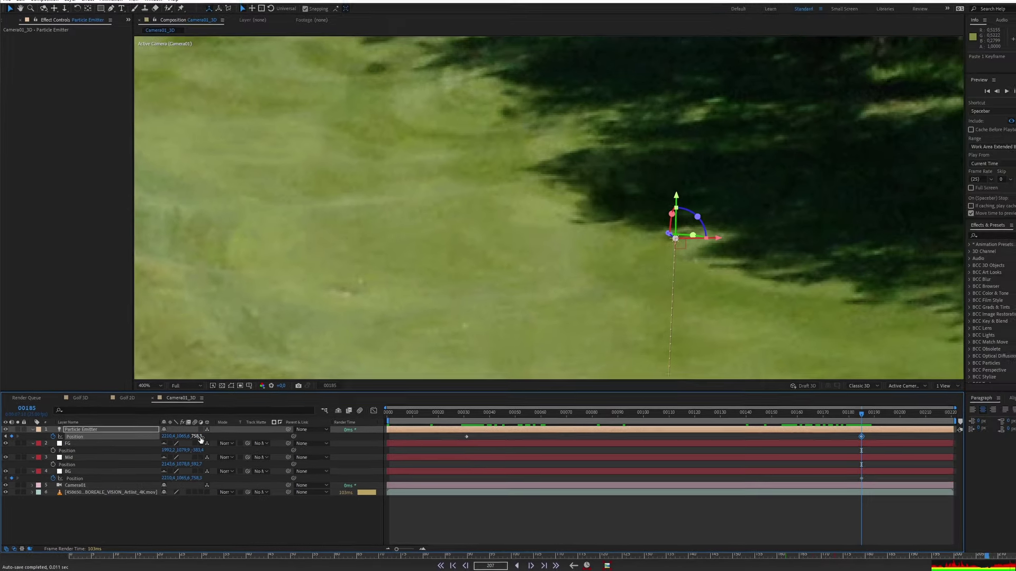
drag(192, 439, 188, 441)
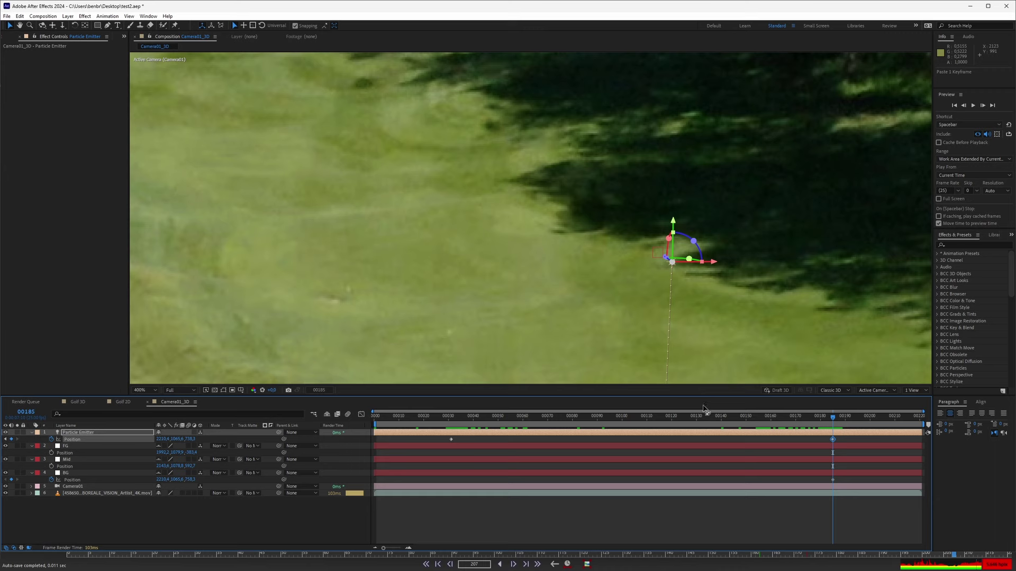
drag(833, 416, 622, 415)
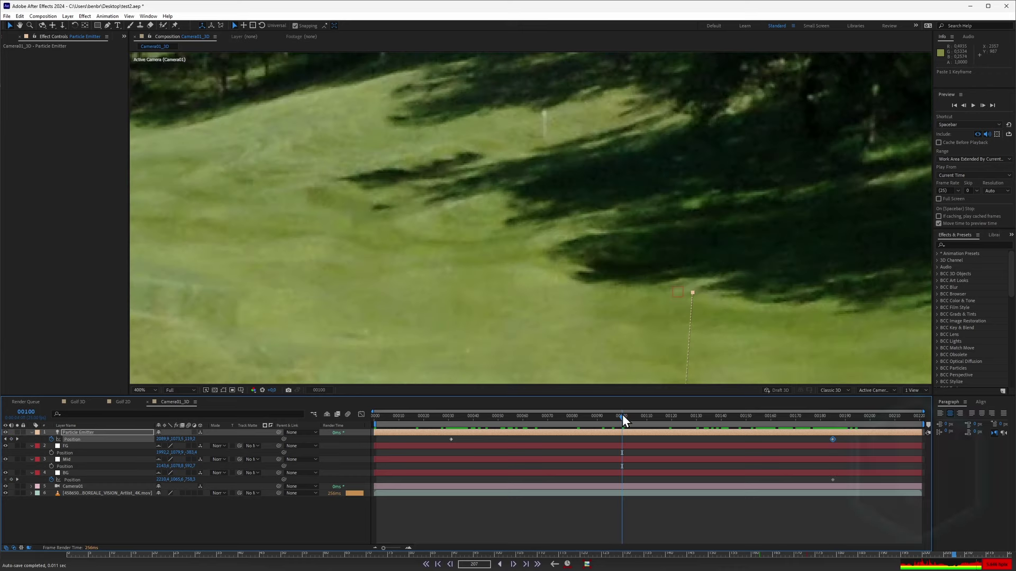
- Zoom the viewer out to 25% and scrub the shot to check the emitter's path
scroll(576, 313, down, 5)
scroll(582, 315, up, 1)
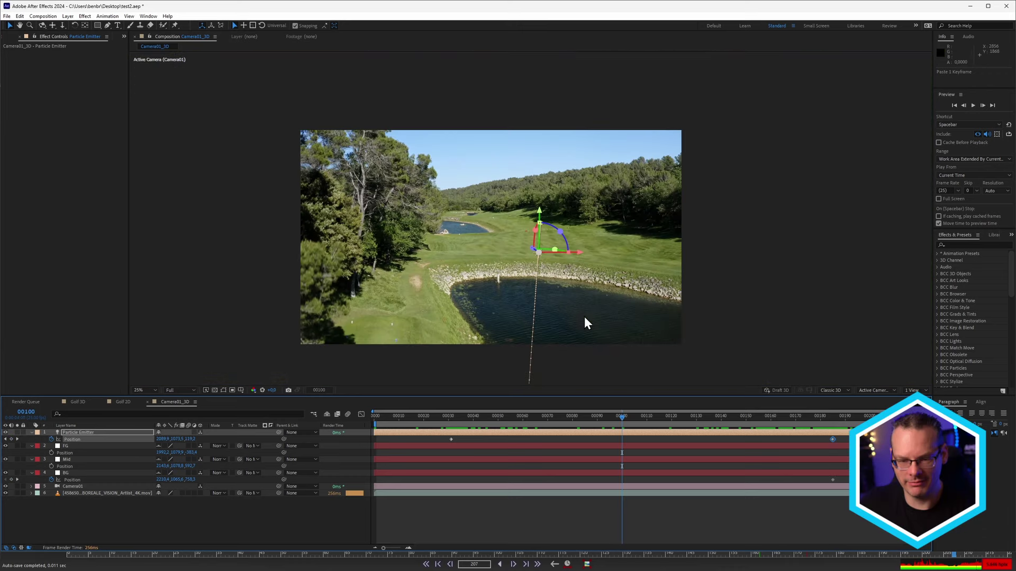
mouse_move(618, 418)
mouse_down()
mouse_move(578, 418)
mouse_move(656, 423)
mouse_move(631, 425)
mouse_up()
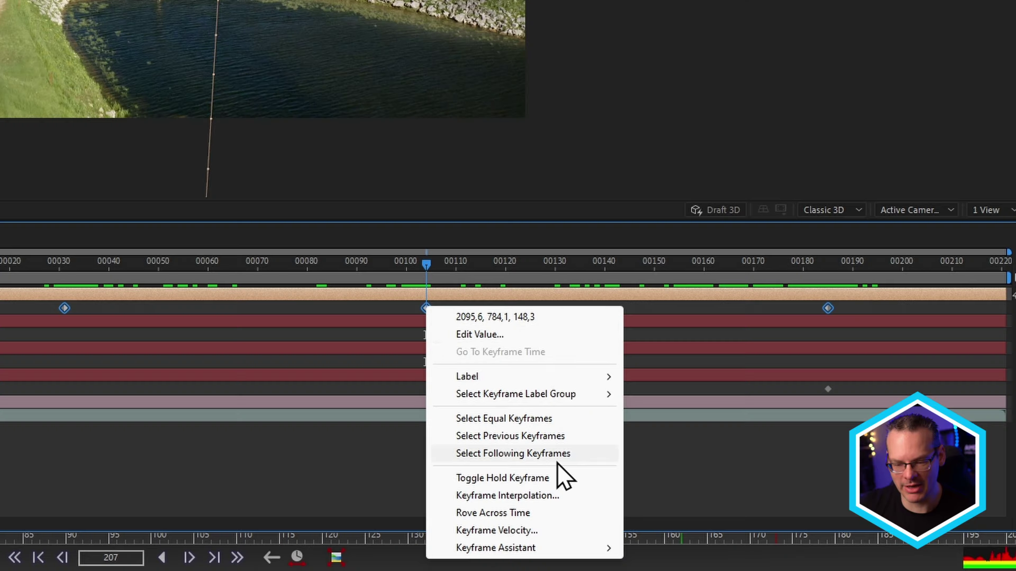
- Set the frame-104 Position keyframe's spatial interpolation to Bezier, then select it on the motion path
click(564, 496)
drag(504, 173, 370, 166)
key(Tab)
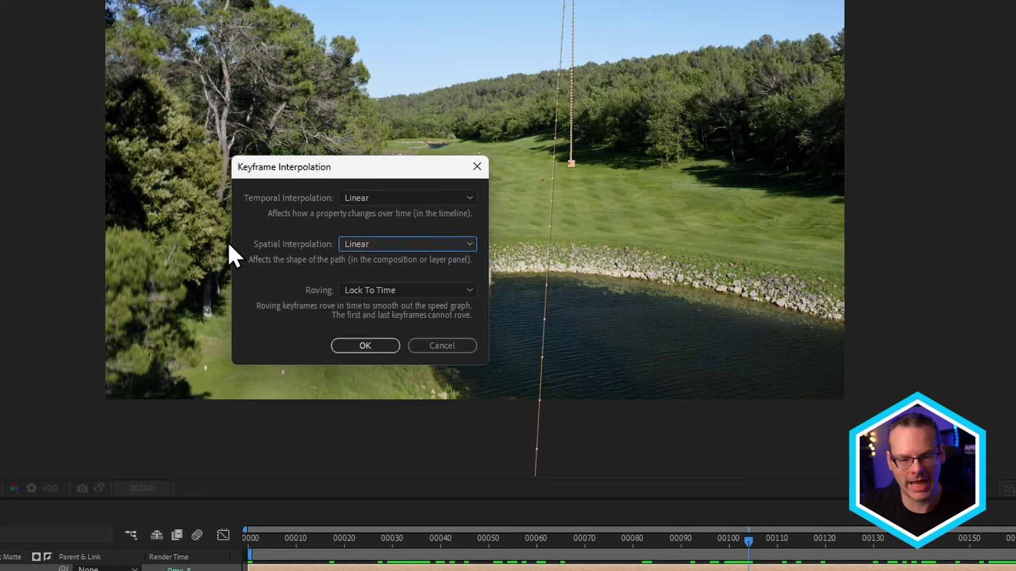
click(439, 242)
click(417, 296)
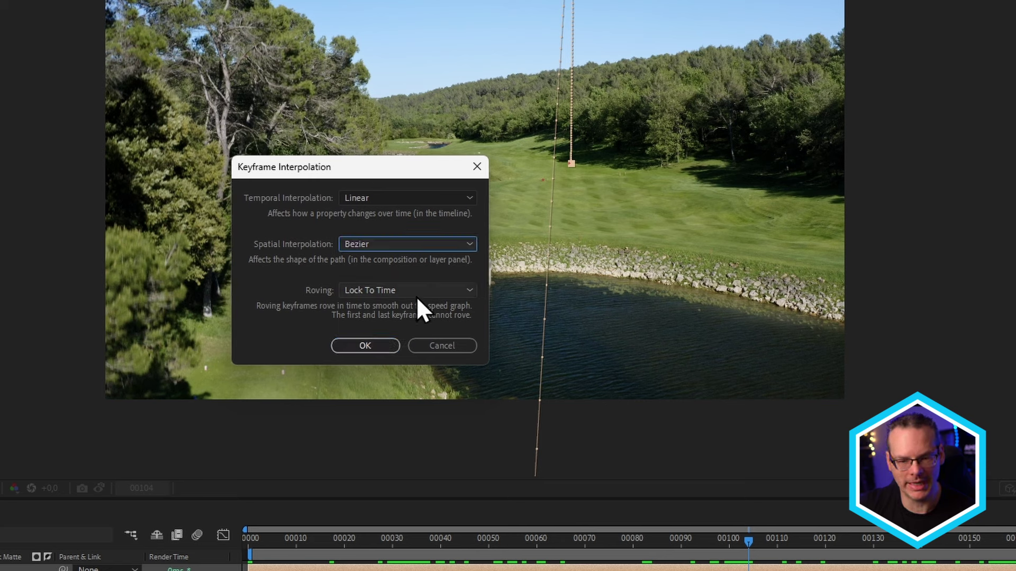
click(362, 348)
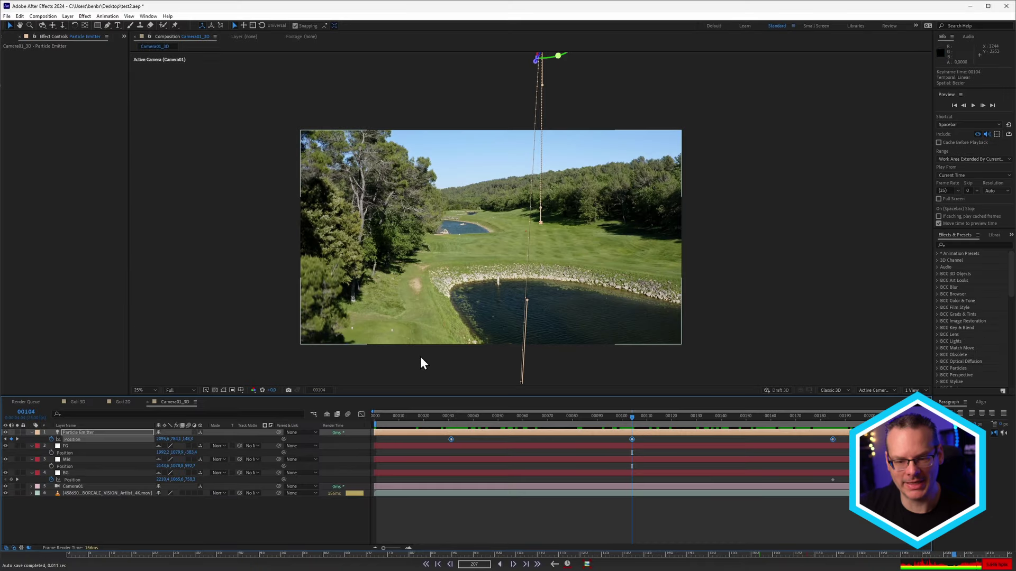
click(526, 348)
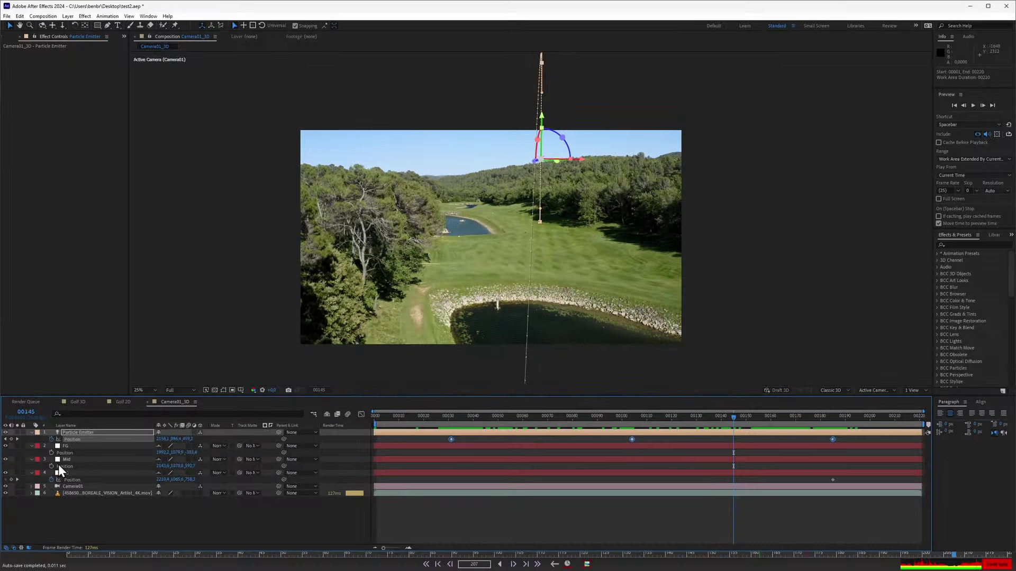
- Apply BCC Particle Illusion to the golfer footage layer
click(98, 492)
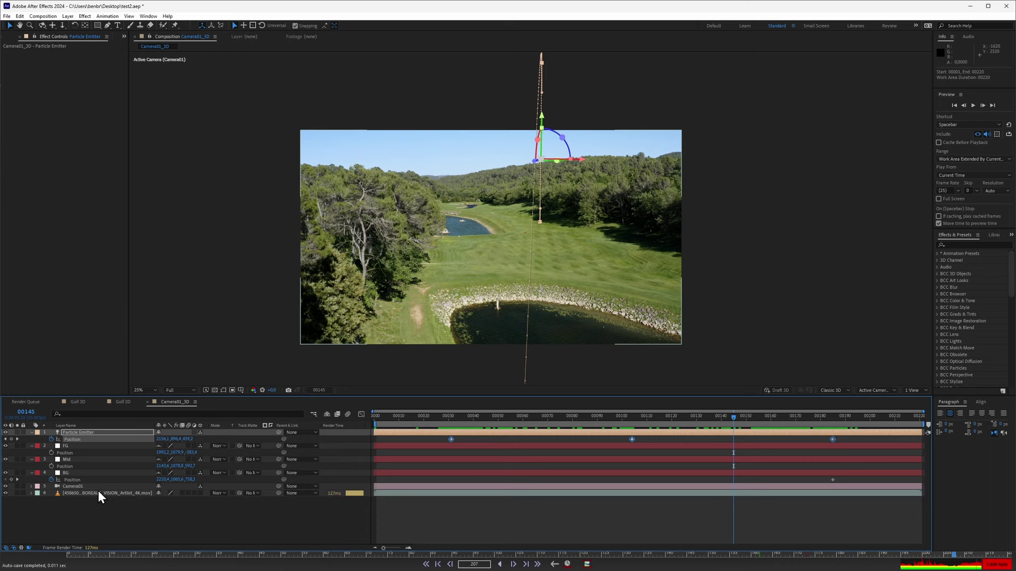
click(84, 16)
click(151, 27)
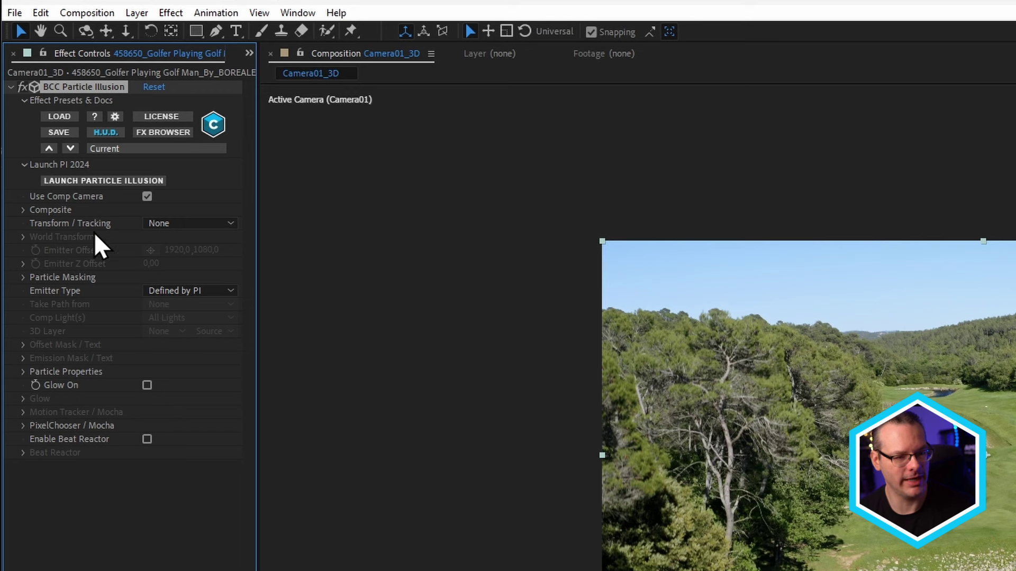
- Set Transform / Tracking to Emitter and Take Path from to Comp Light(s)
click(170, 220)
click(218, 275)
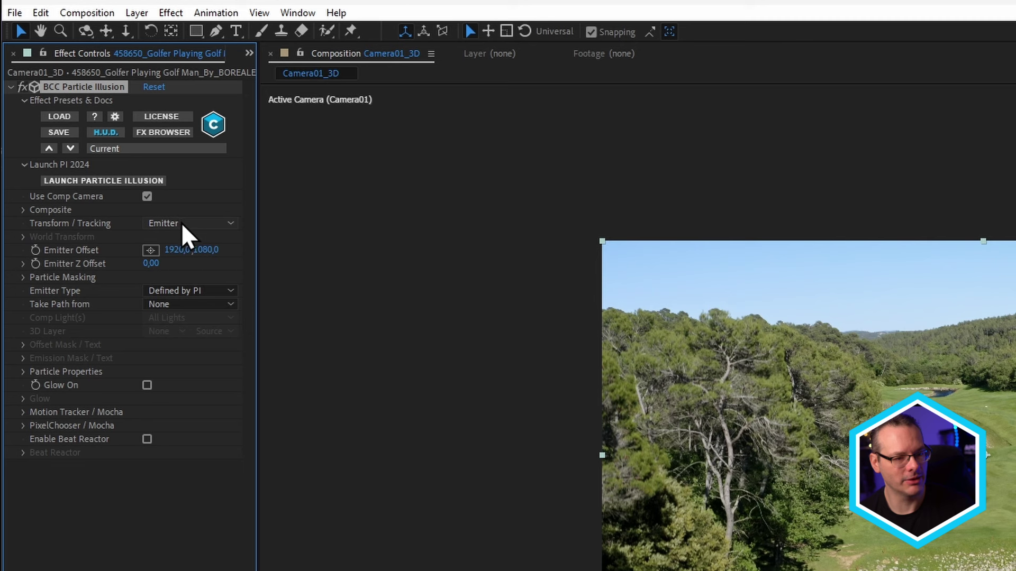
click(186, 305)
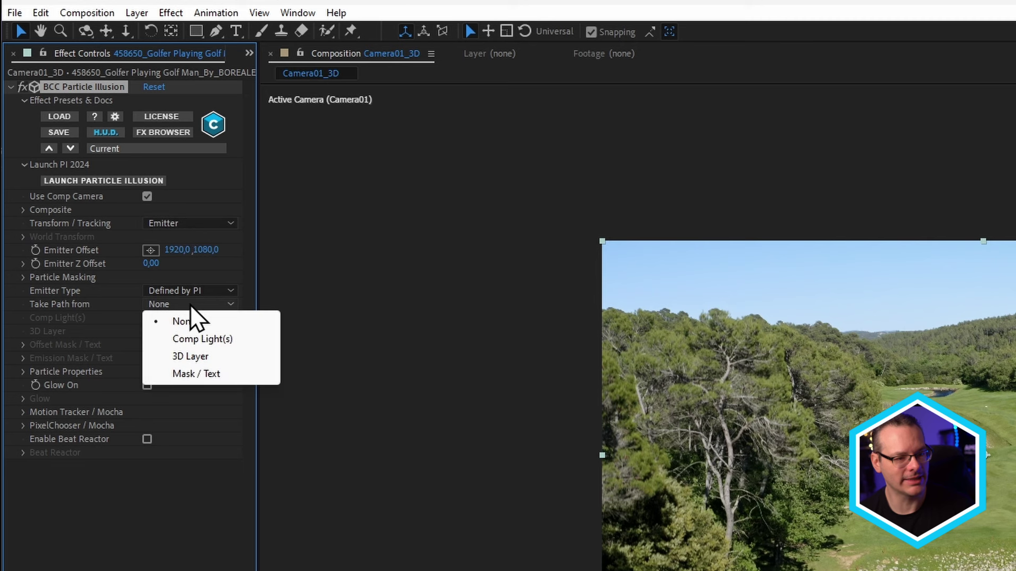
click(227, 341)
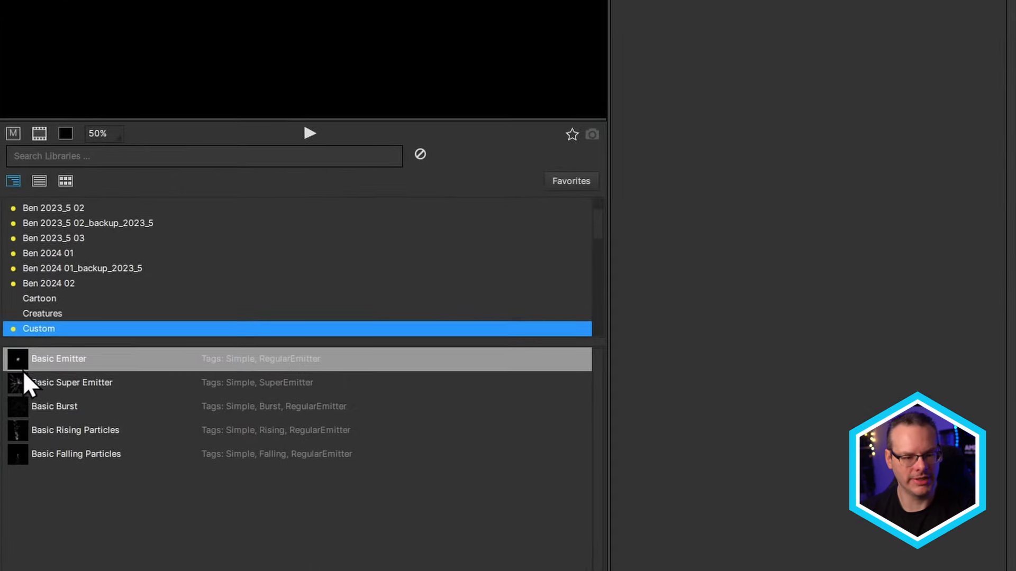
- Add the Custom library's Basic Emitter preset to Layer 1
click(12, 321)
double_click(23, 365)
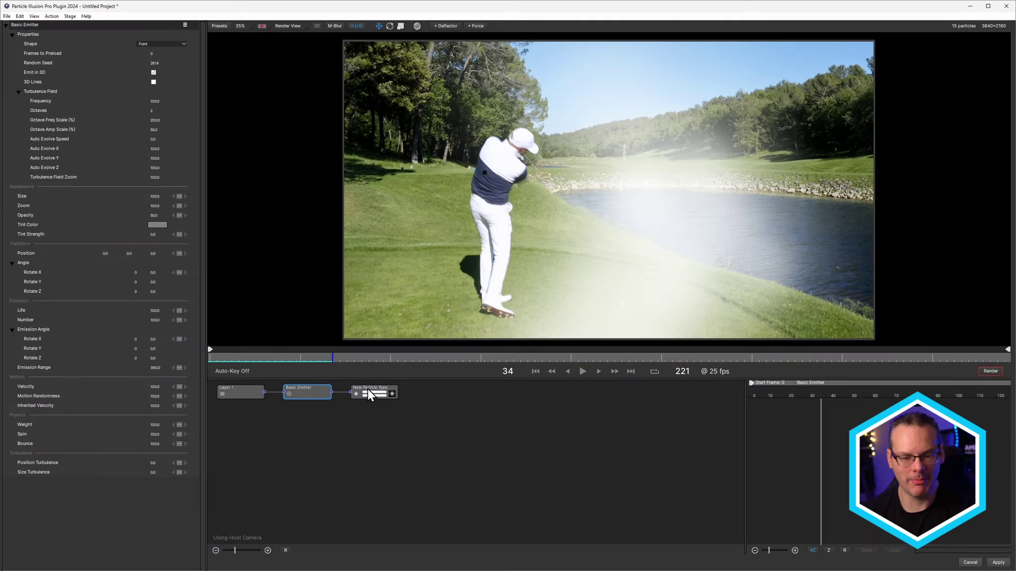
- Set the New Particle Type's Velocity to 0 and Size to 1.0, then preview the swing
click(372, 392)
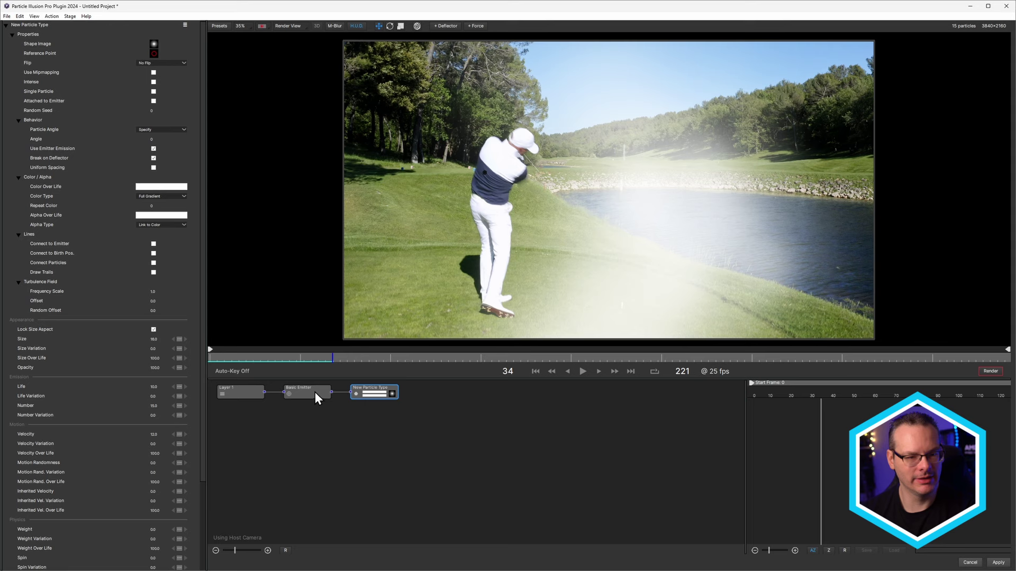
click(316, 393)
click(369, 393)
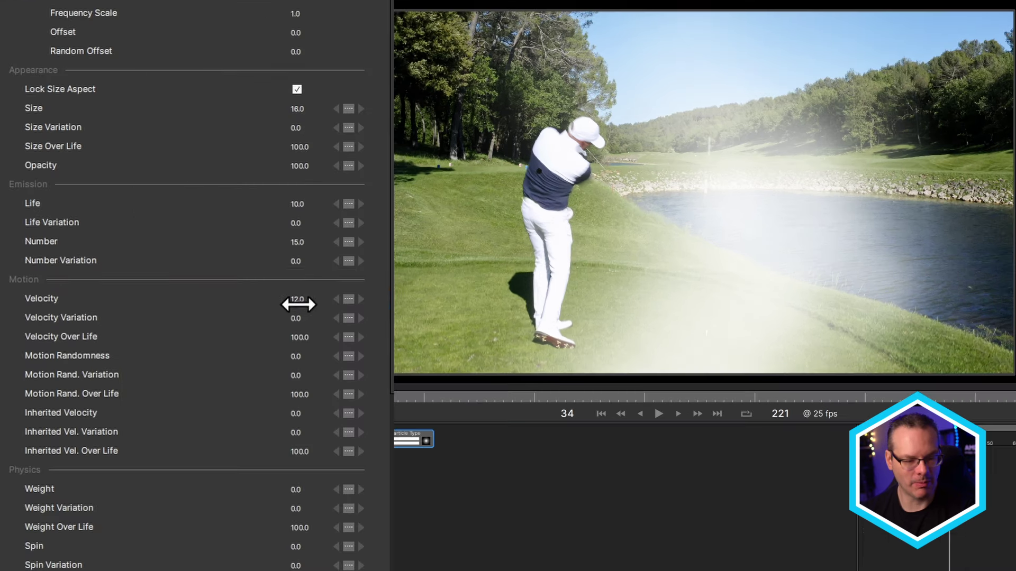
drag(153, 434, 81, 449)
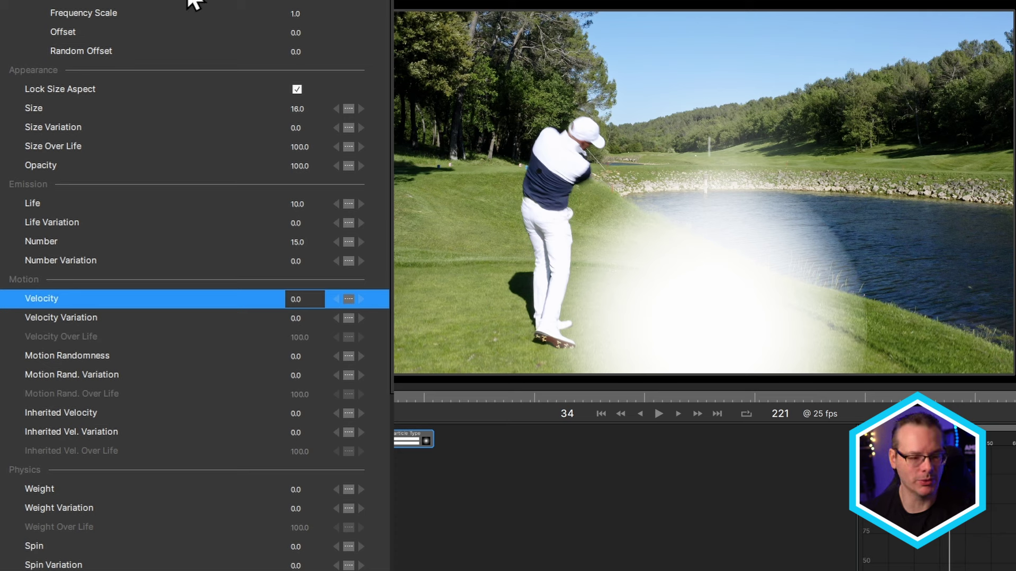
drag(290, 106, 278, 116)
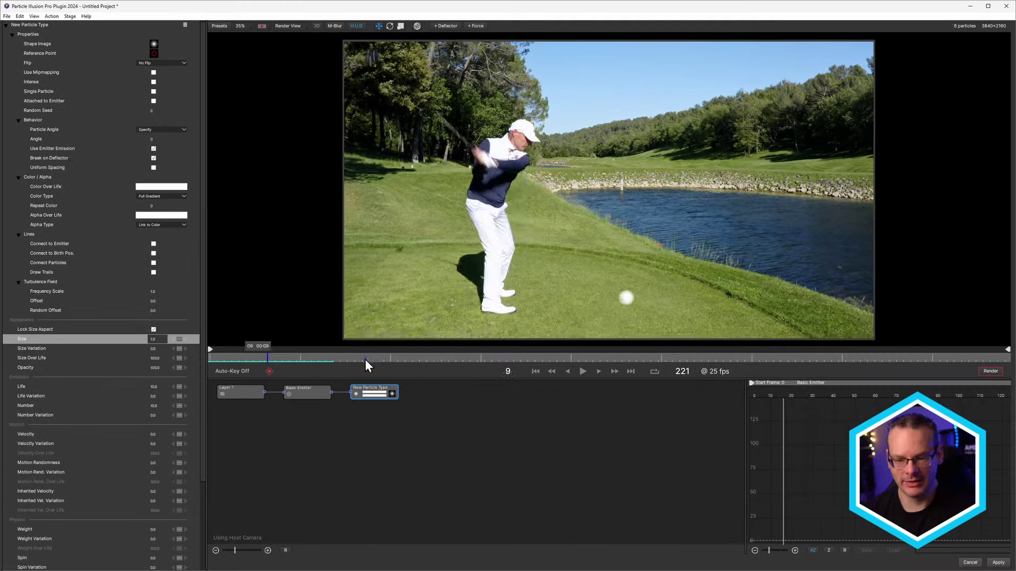
click(318, 358)
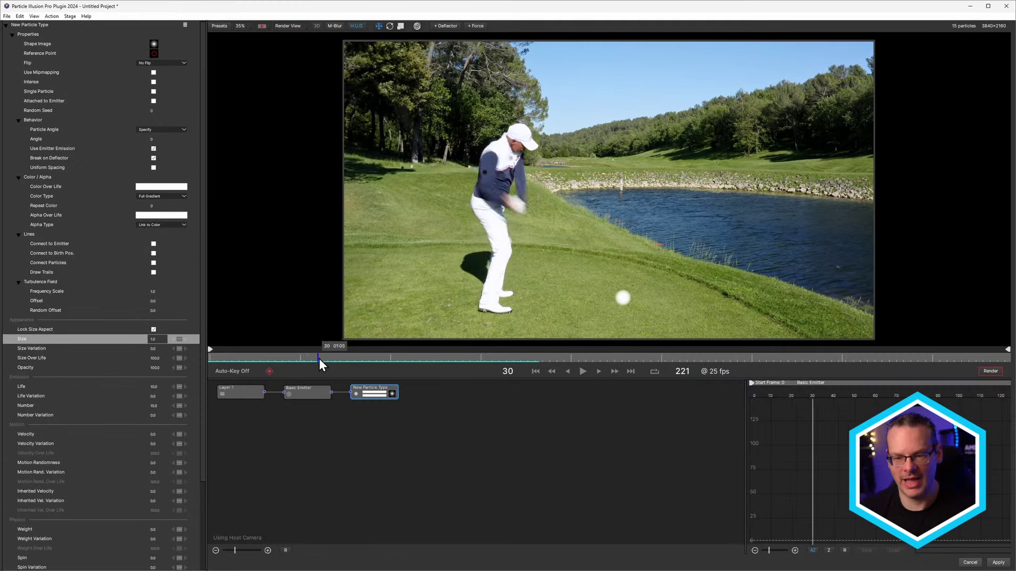
drag(319, 358, 343, 355)
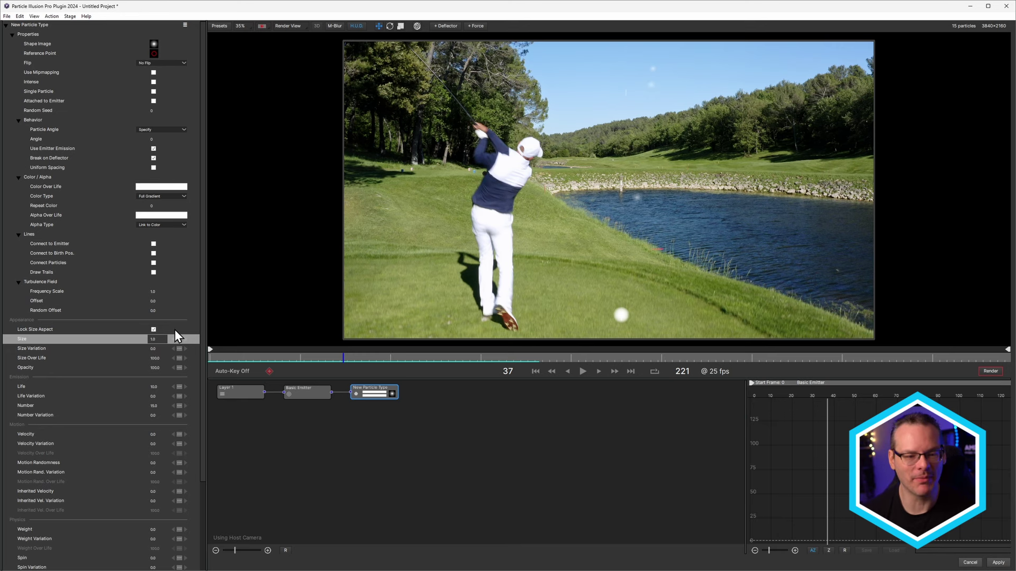
- Set the Basic Emitter's Size to 30 and raise the particle Number to about 2615
click(311, 394)
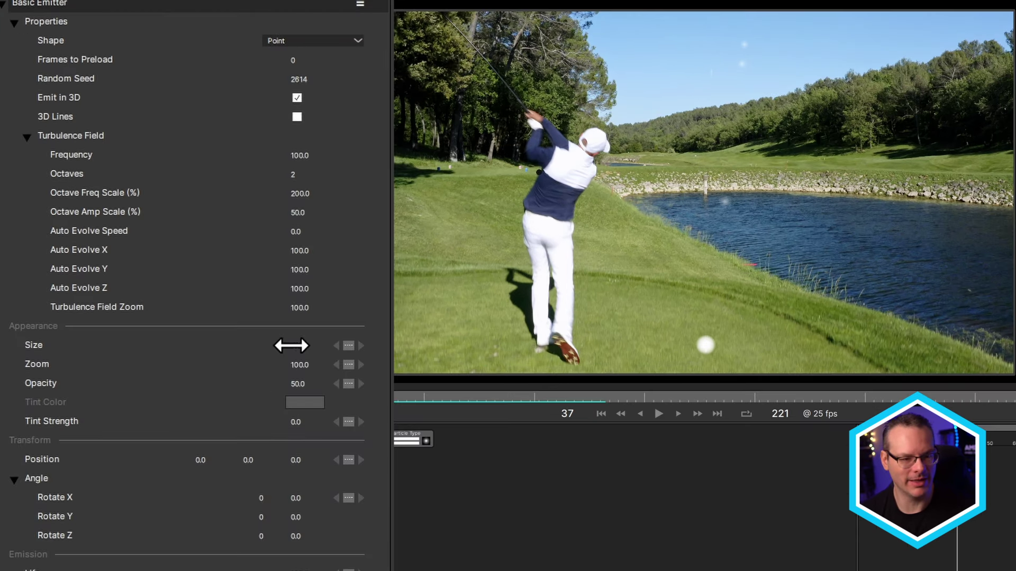
drag(291, 345, 233, 358)
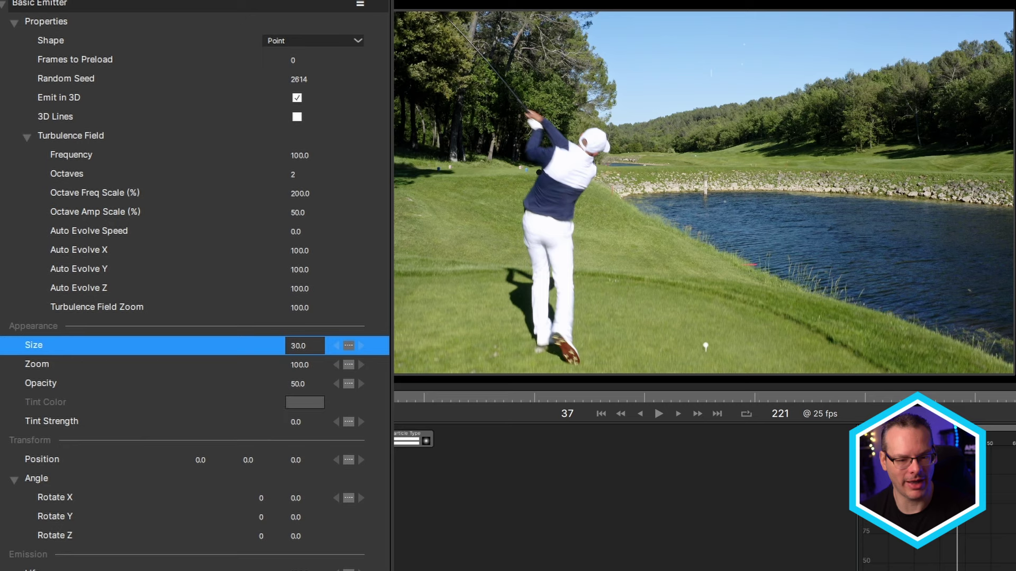
click(404, 434)
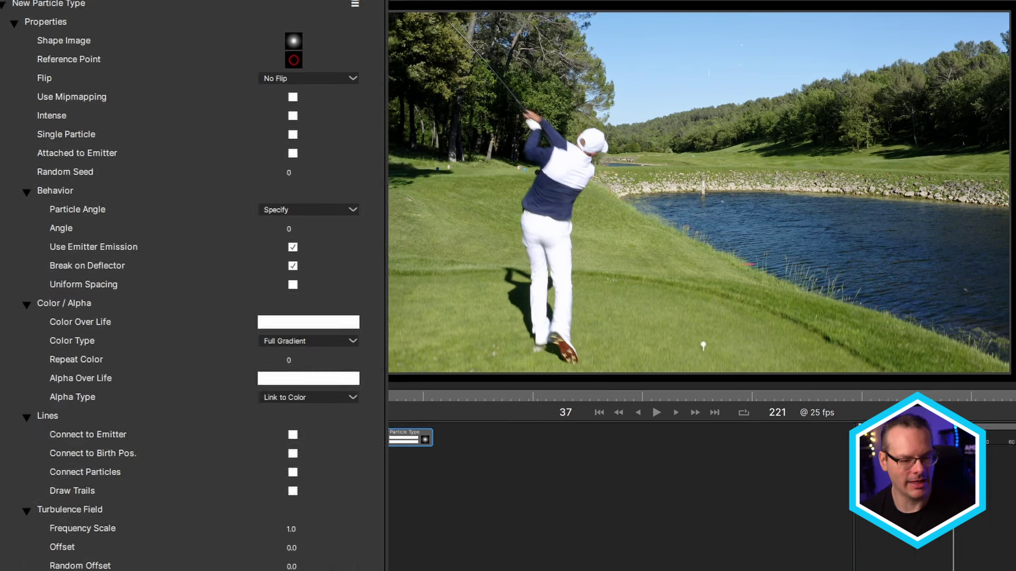
click(361, 570)
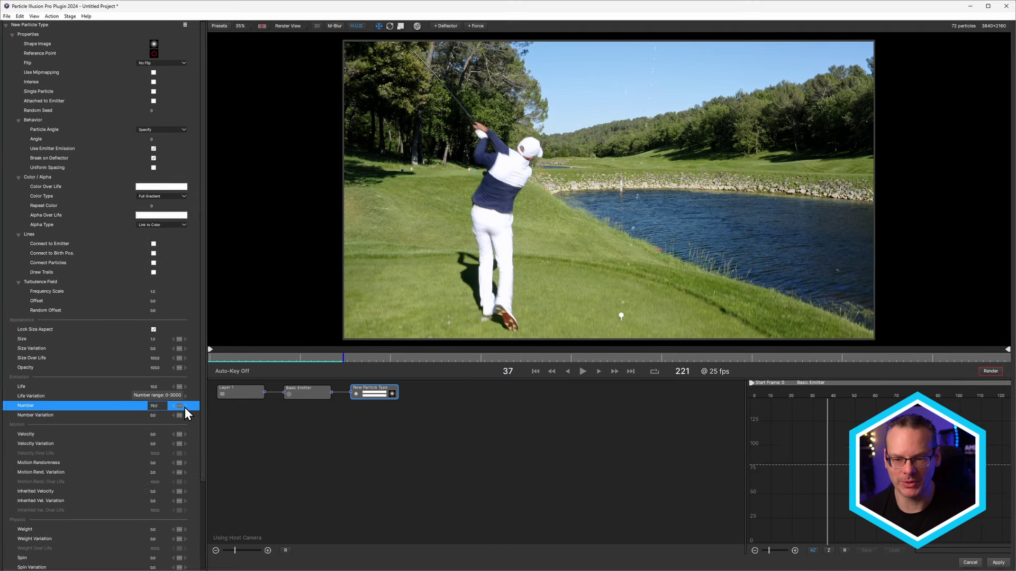
drag(186, 407, 331, 404)
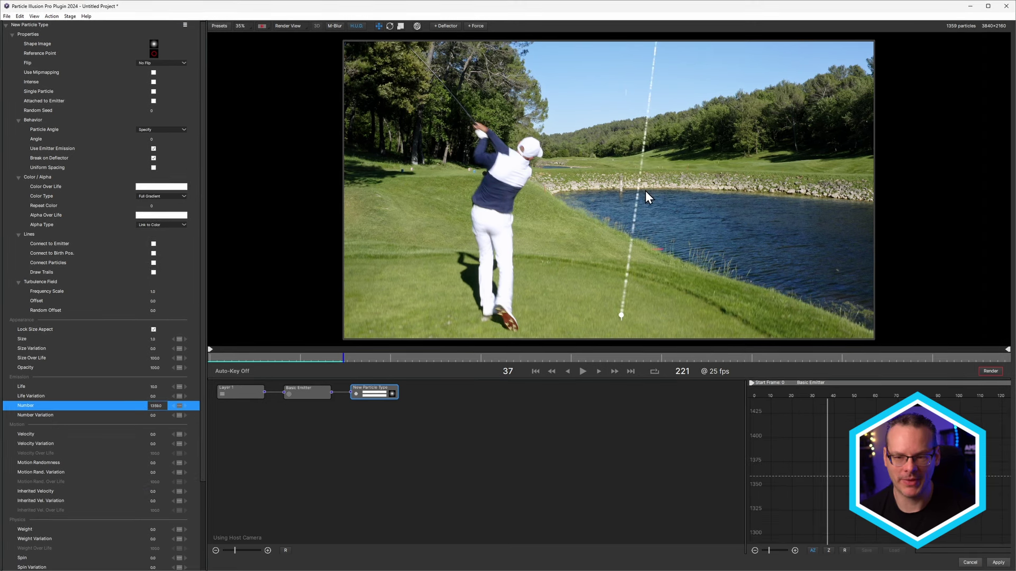
drag(153, 405, 654, 390)
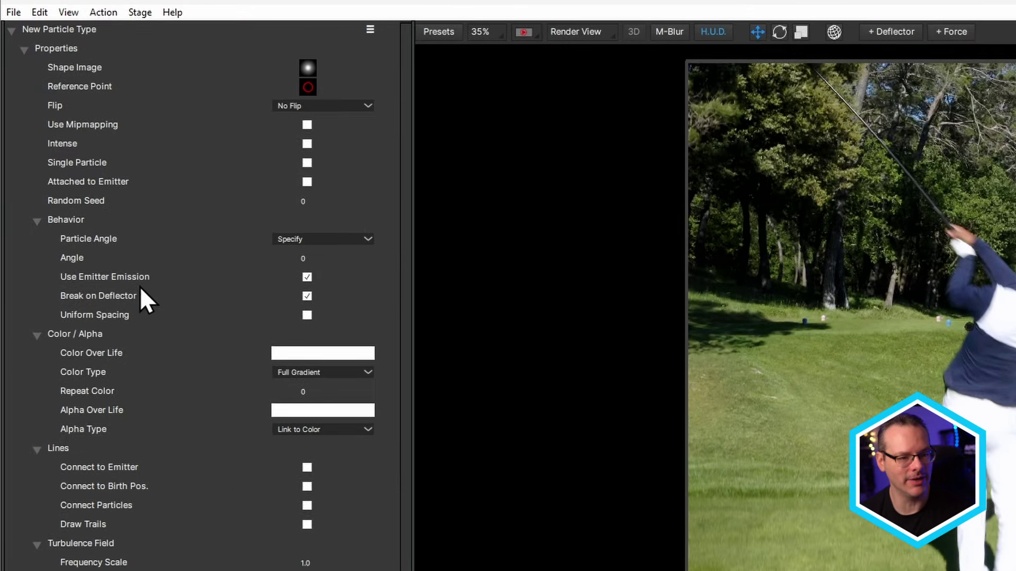
- Enable Uniform Spacing, lower Number to 2308, and preview the trail across frames
click(307, 318)
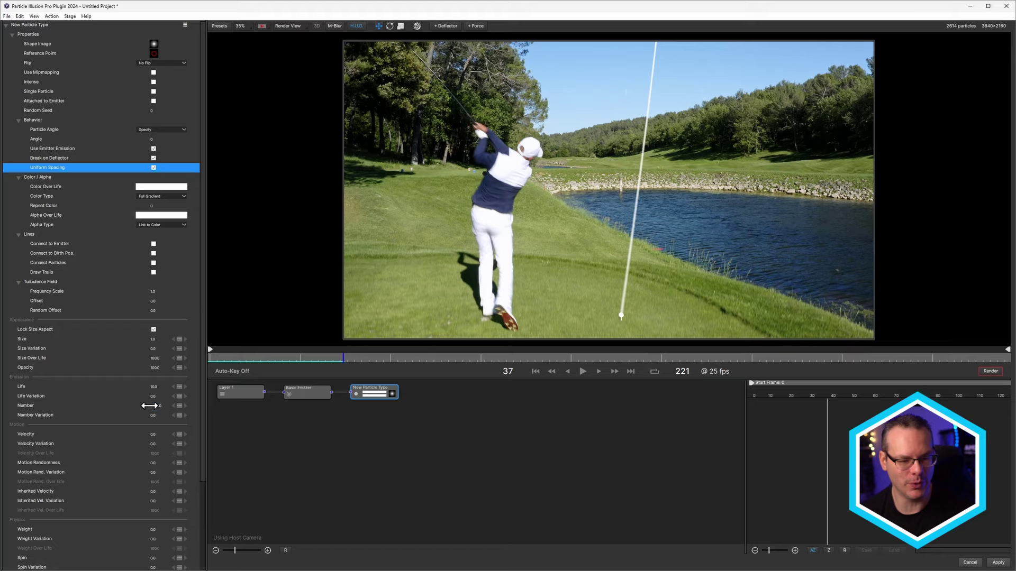
drag(150, 406, 159, 406)
drag(260, 359, 369, 369)
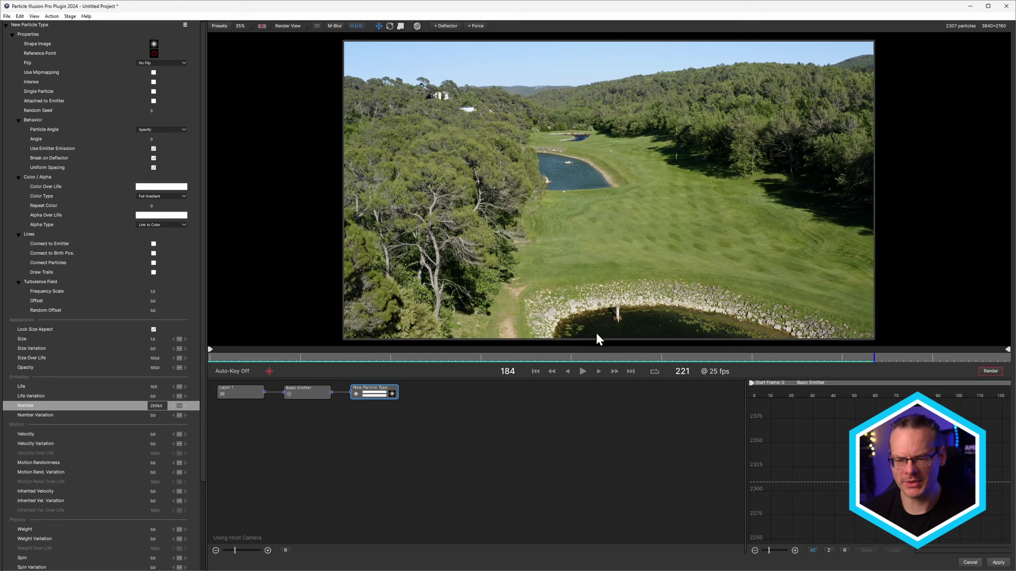
drag(655, 355, 585, 364)
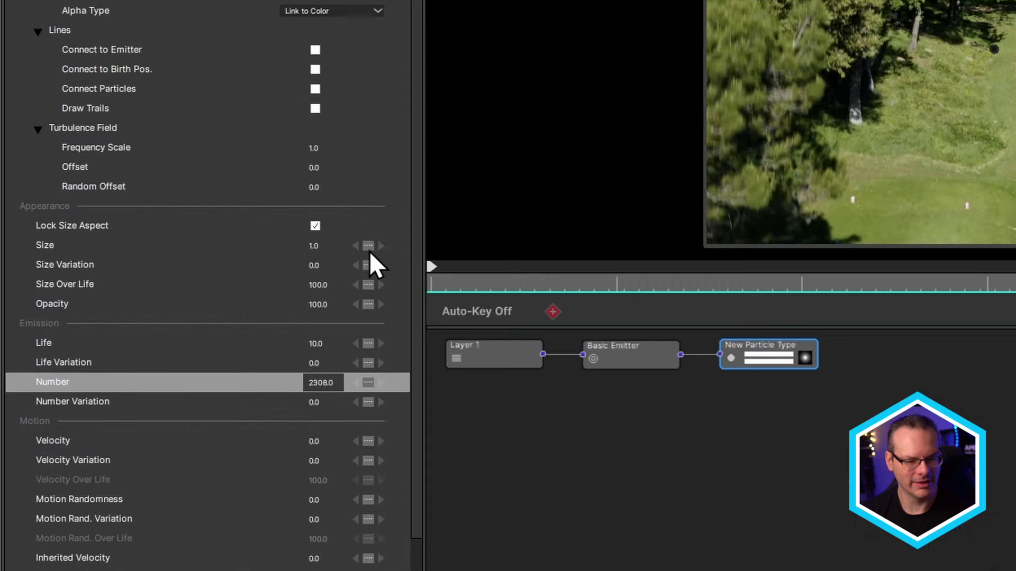
- Make Size interpolate linearly and set it to 7.0 at frame 105, previewing later frames
click(313, 276)
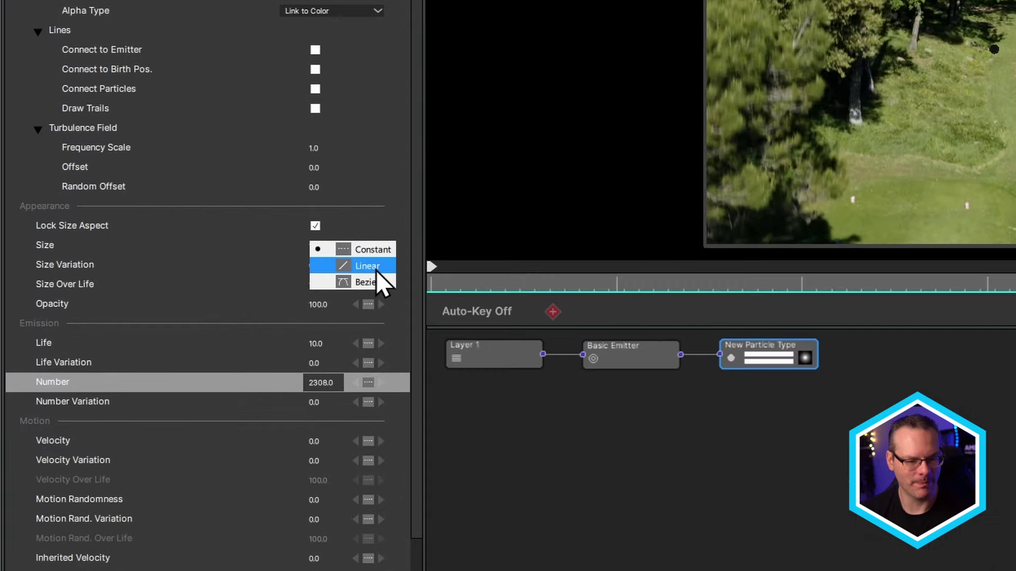
click(376, 271)
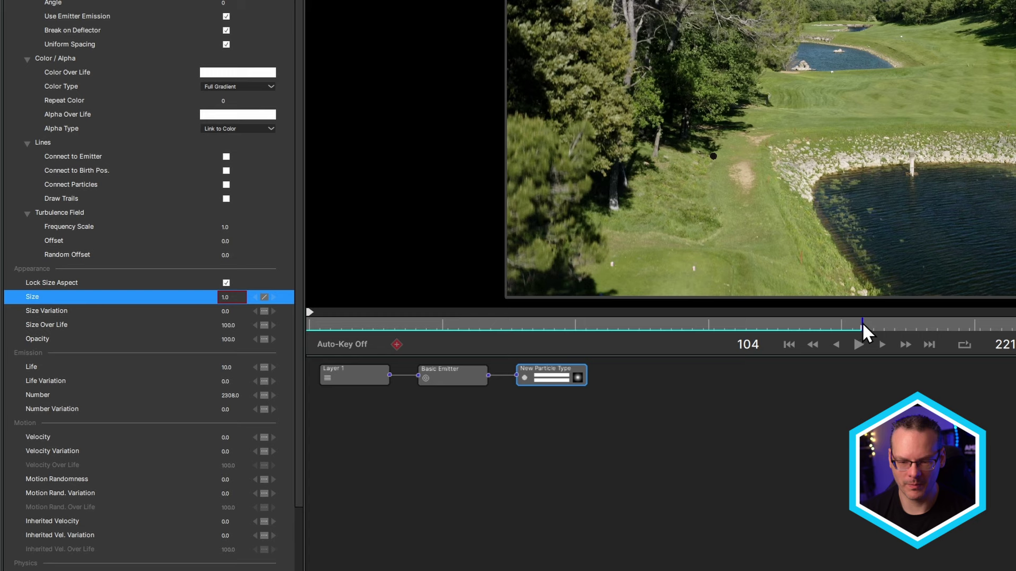
click(866, 323)
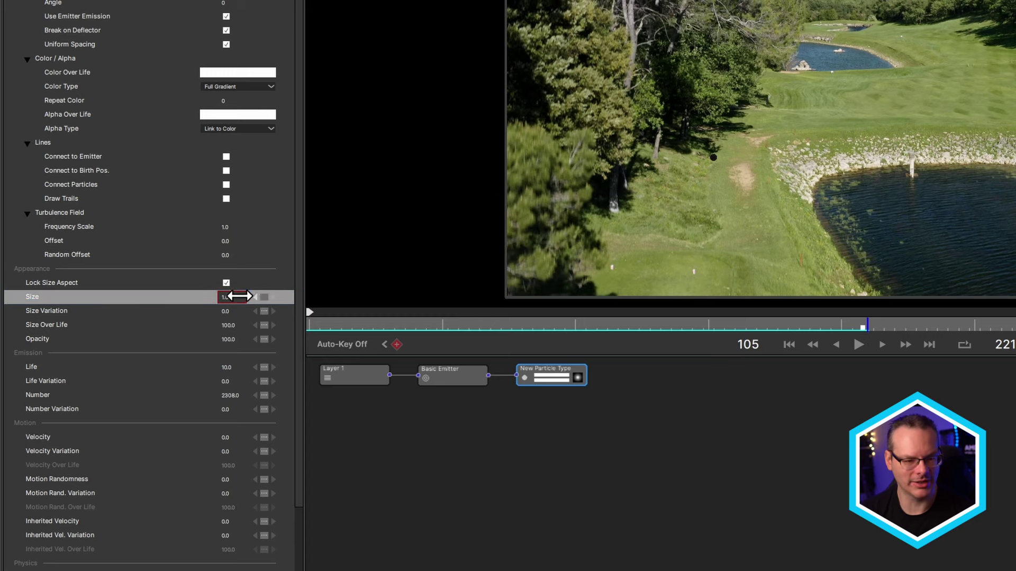
drag(239, 297, 256, 295)
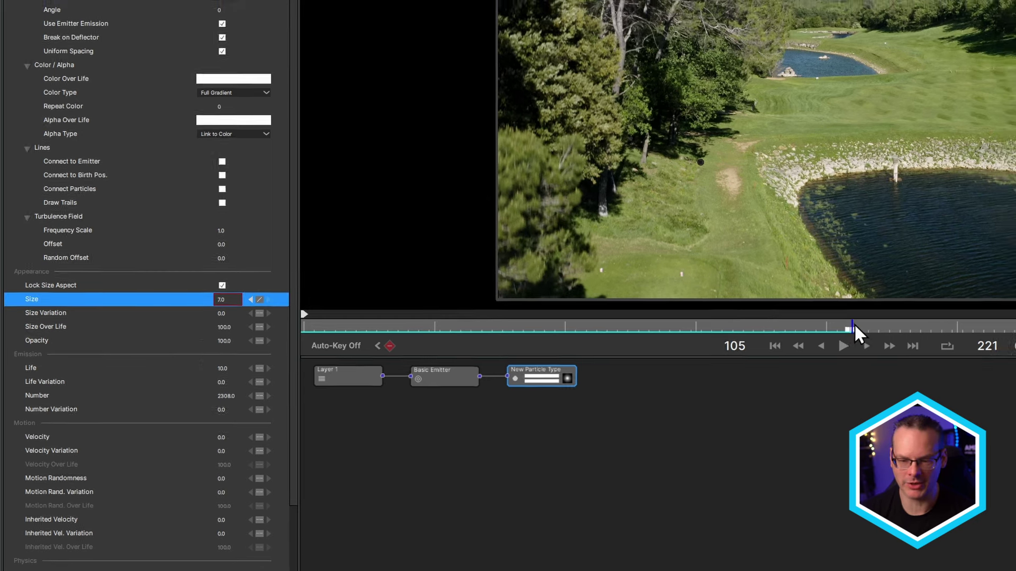
drag(854, 324, 951, 325)
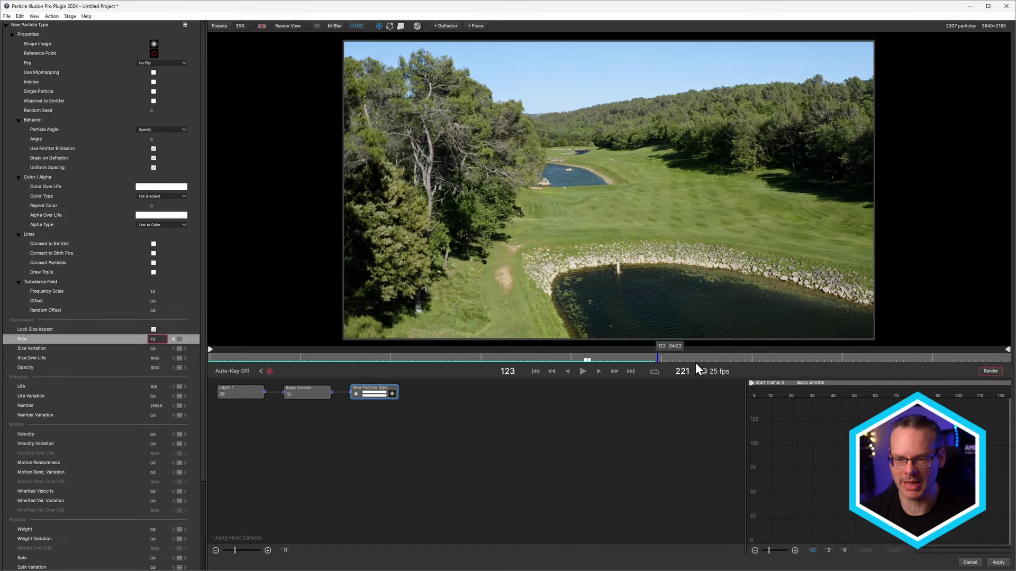
drag(695, 363, 876, 380)
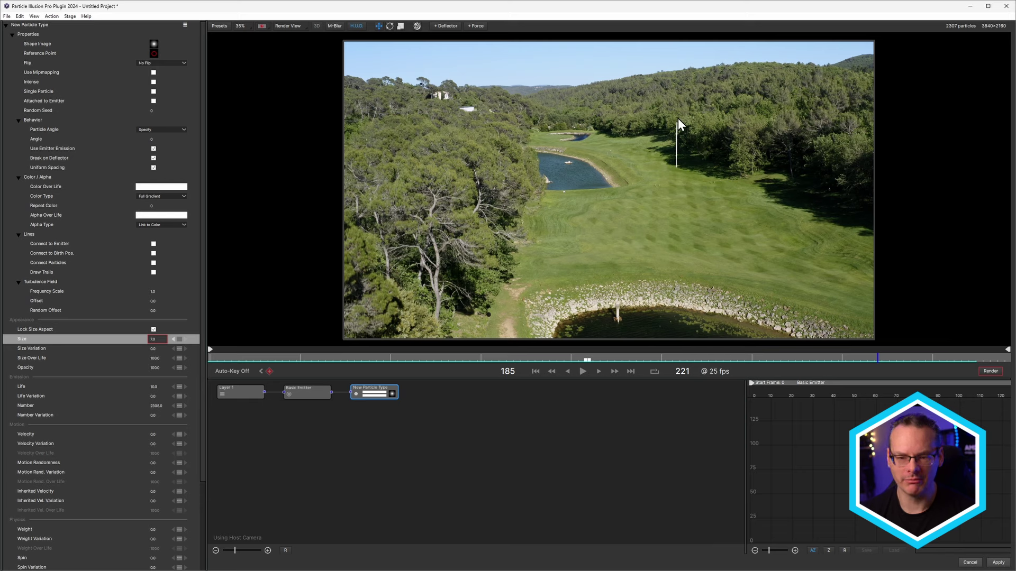
- Lengthen particle Life to 300 and check the trail back near the golfer frame
drag(155, 387, 160, 387)
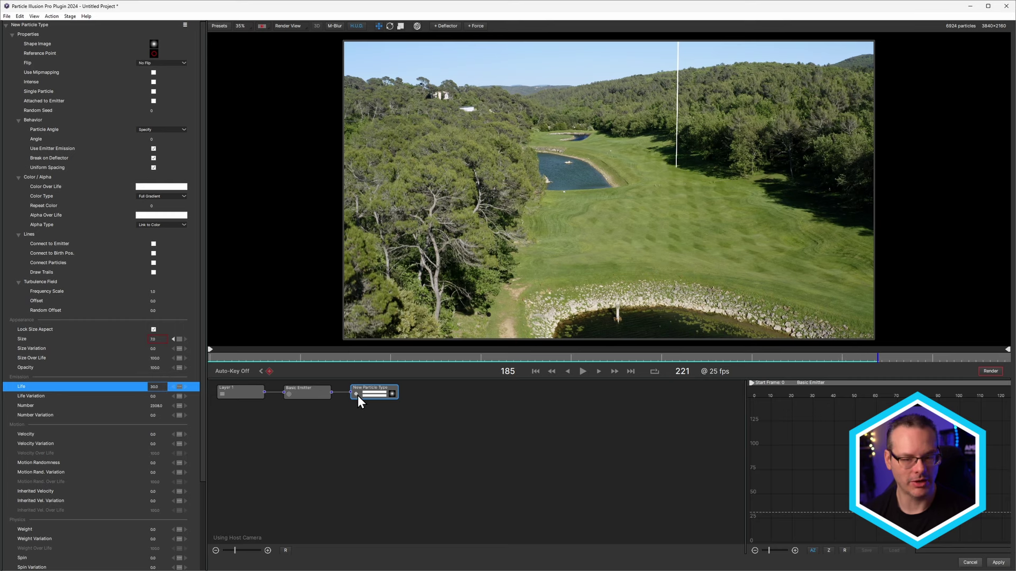
drag(841, 359, 674, 364)
drag(478, 370, 876, 354)
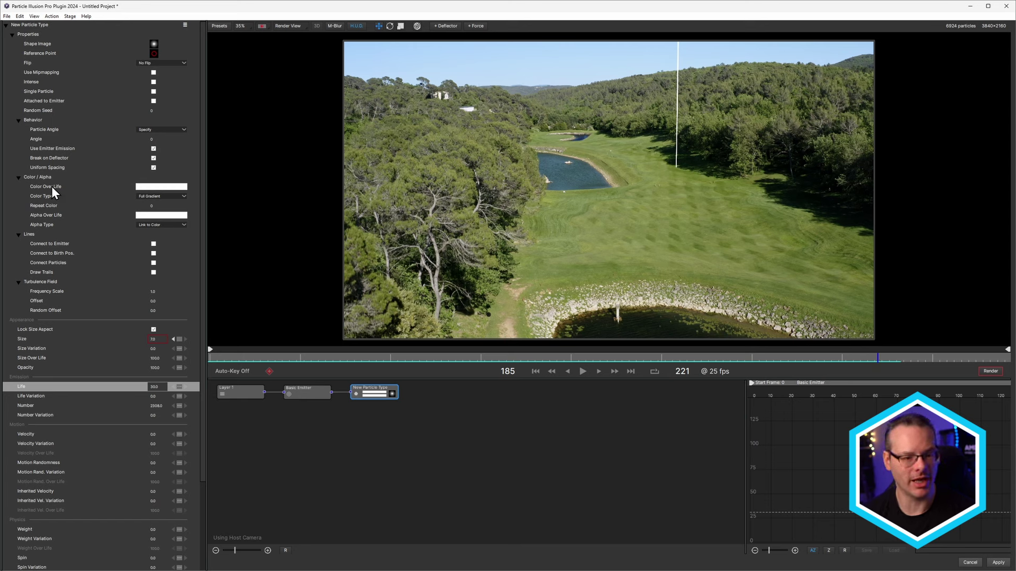
- Apply the cyan-to-blue gradient preset to Color Over Life
click(157, 188)
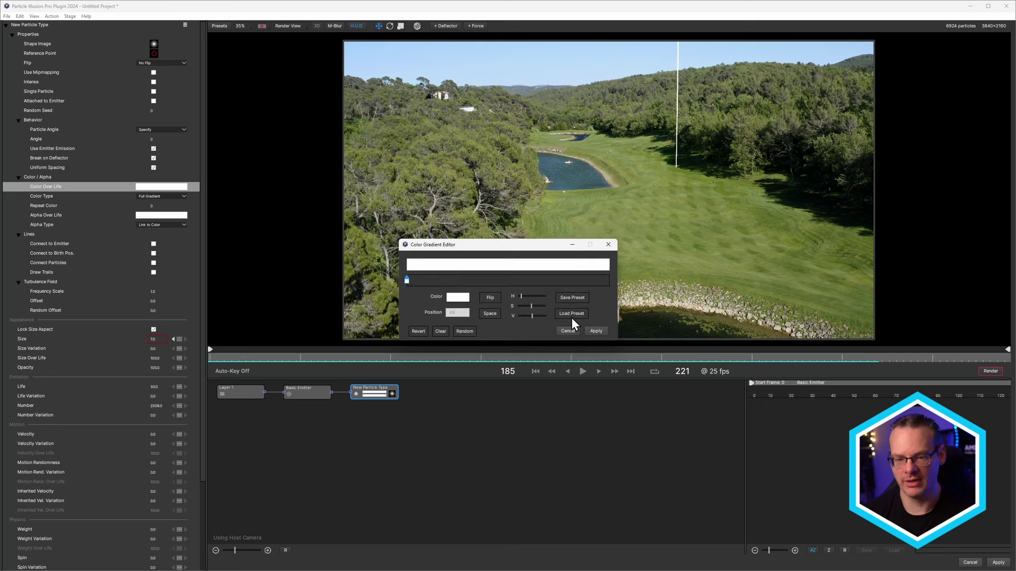
click(572, 314)
click(675, 294)
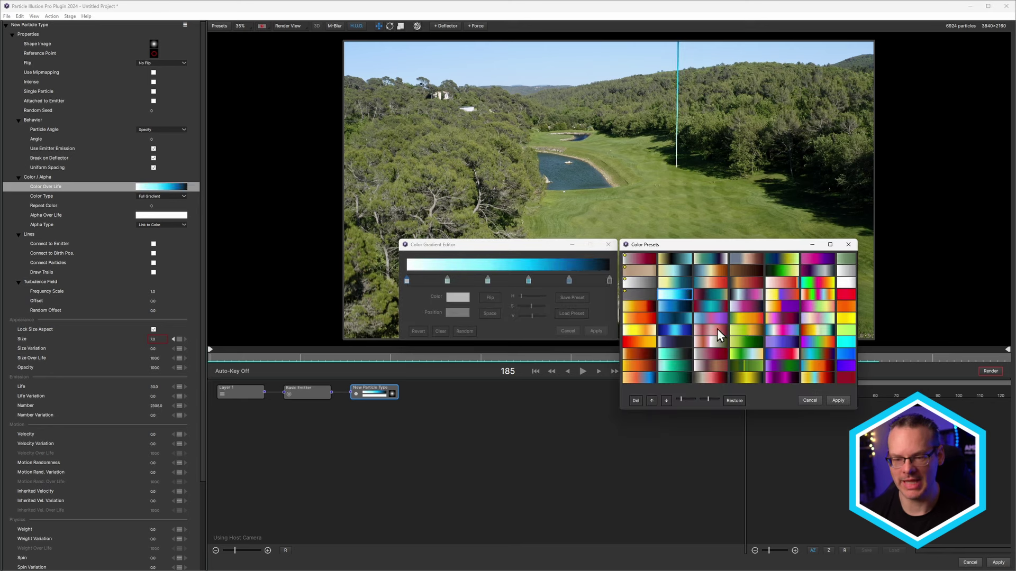
key(Return)
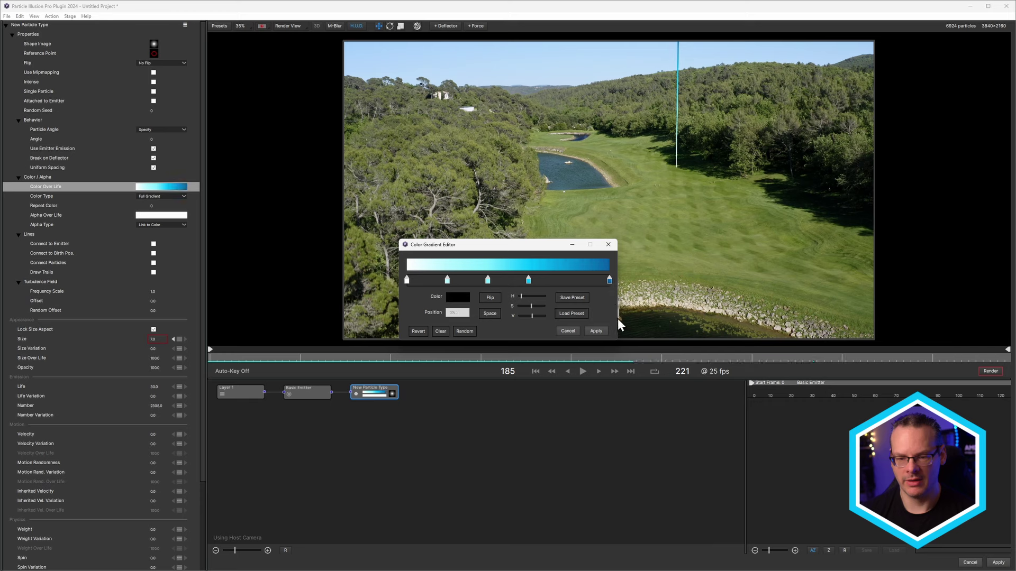
click(596, 331)
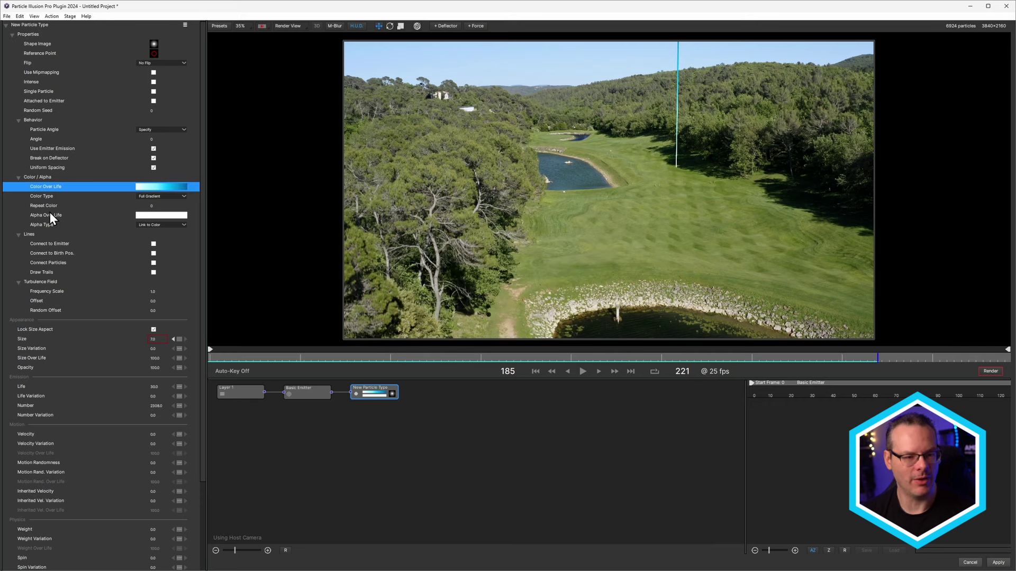
- Apply a white-to-black fade preset to Alpha Over Life with the middle stop at 75%
click(154, 216)
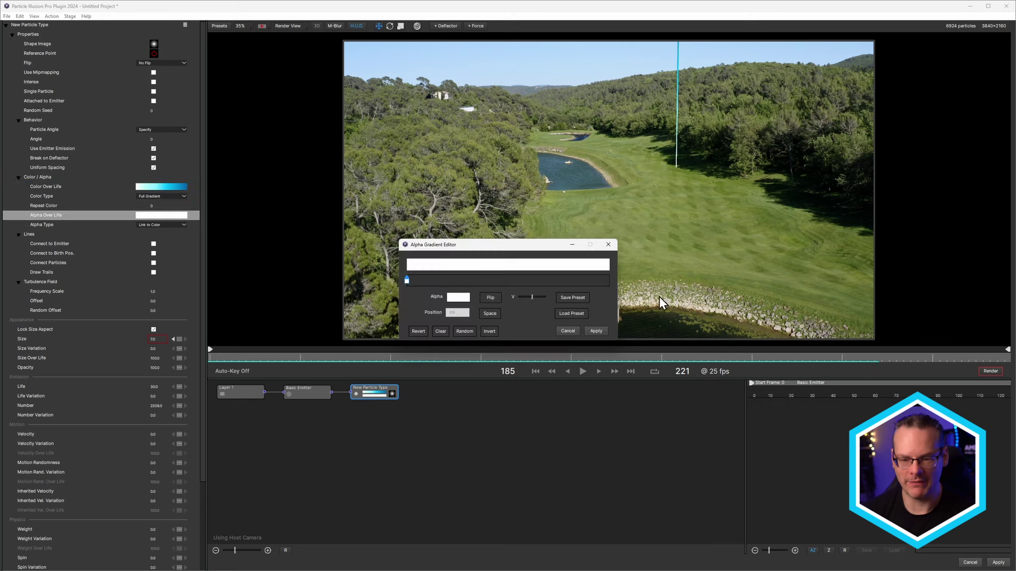
click(572, 313)
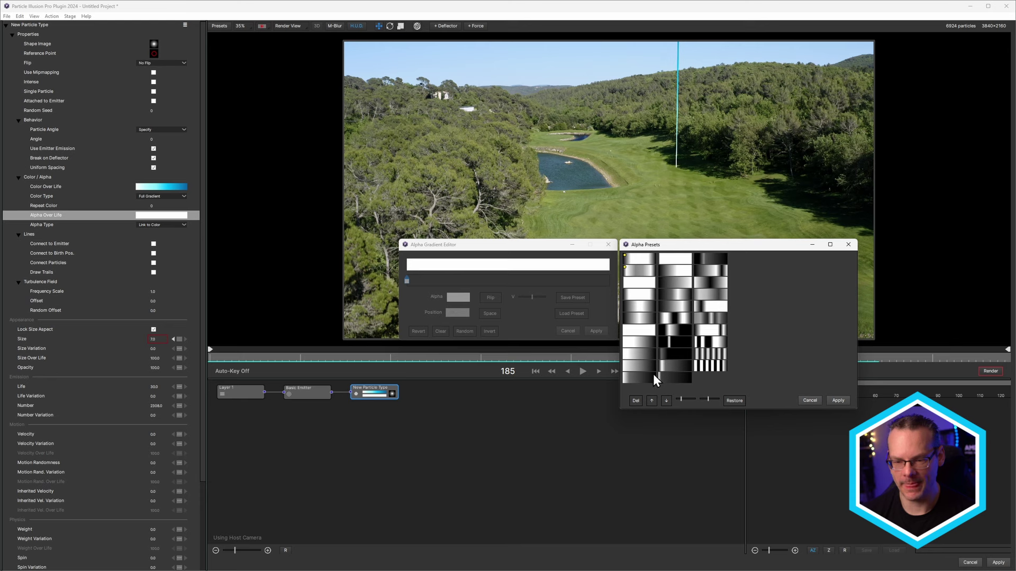
click(642, 354)
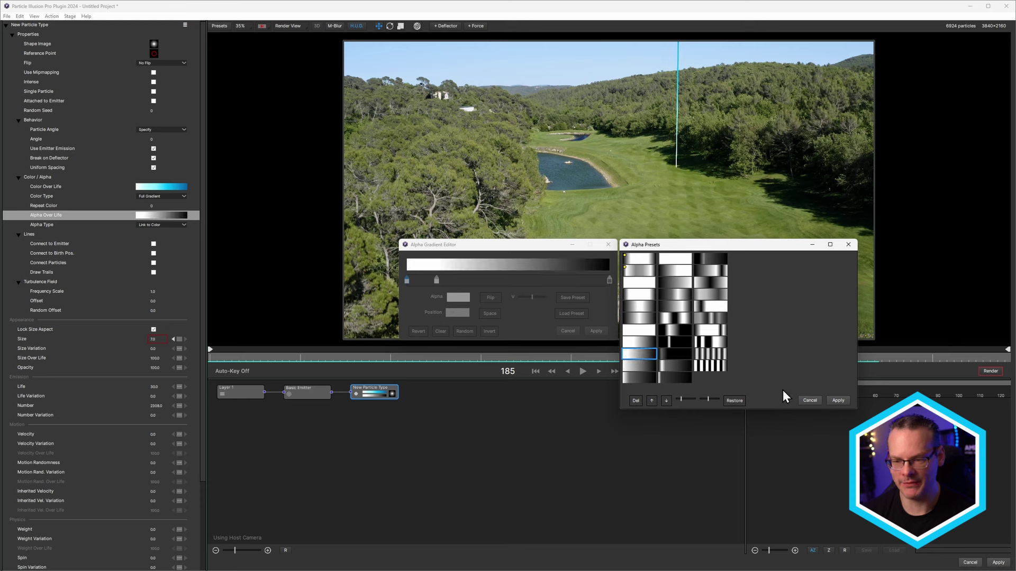
click(841, 400)
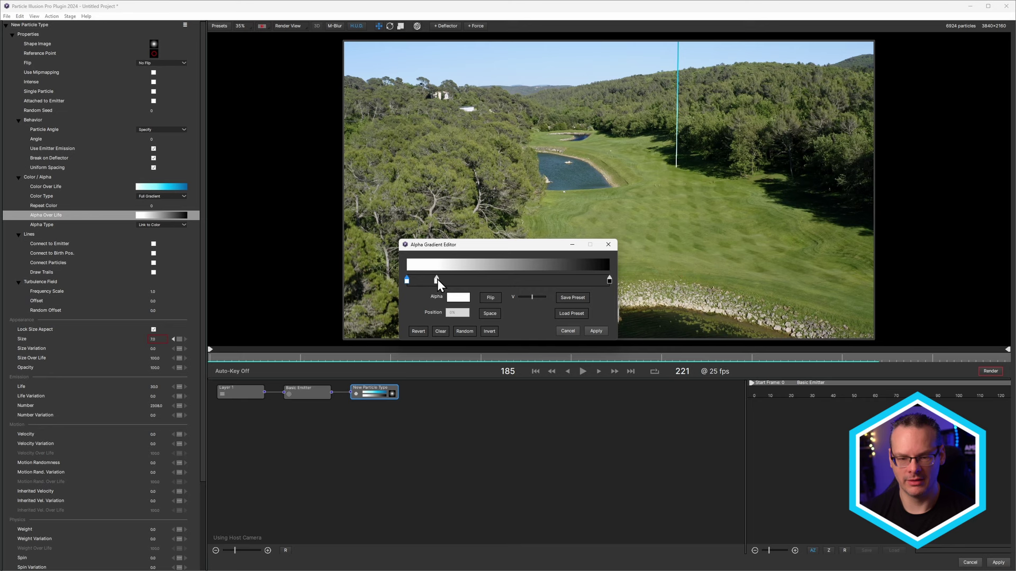
drag(437, 279, 563, 278)
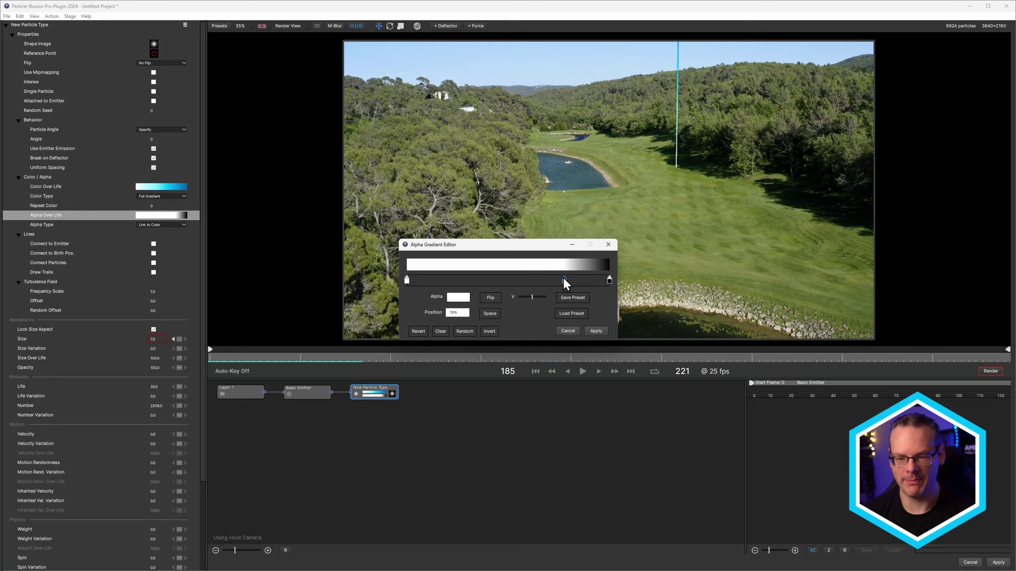
click(595, 332)
- Set Alpha Type to Full Gradient and check the trail at frame 123
click(176, 224)
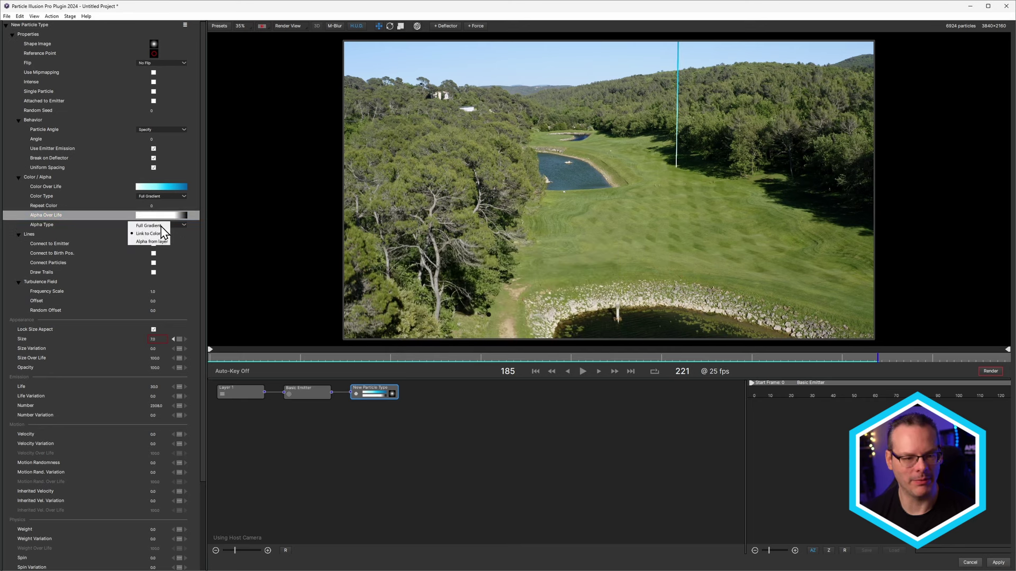
click(156, 227)
drag(618, 353, 894, 363)
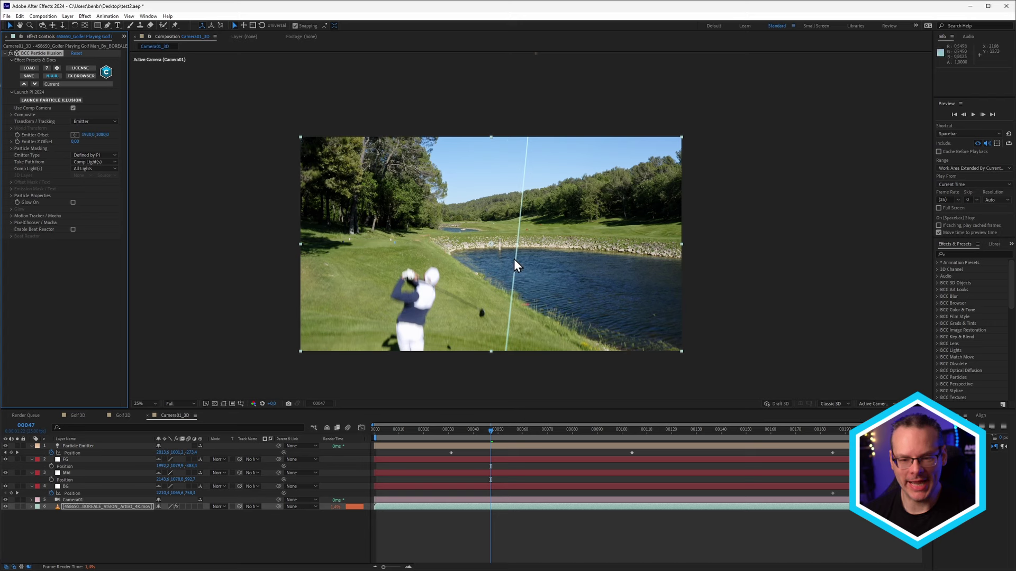
- Scrub the Camera01_3D comp back to frame 36
drag(490, 429, 458, 429)
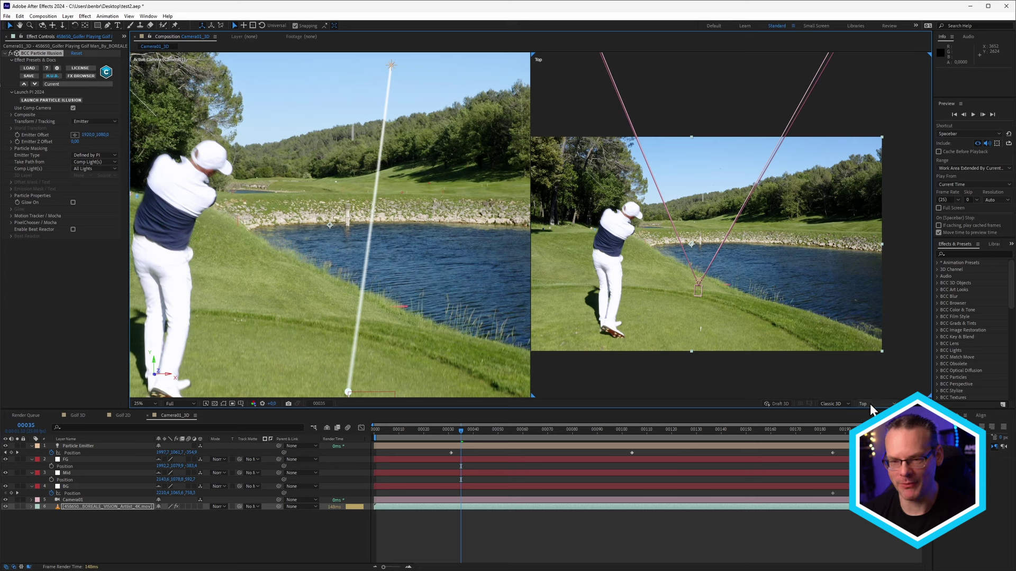
- Select the Particle Emitter layer and nudge its position slightly left at frame 35 in the Top view
click(84, 446)
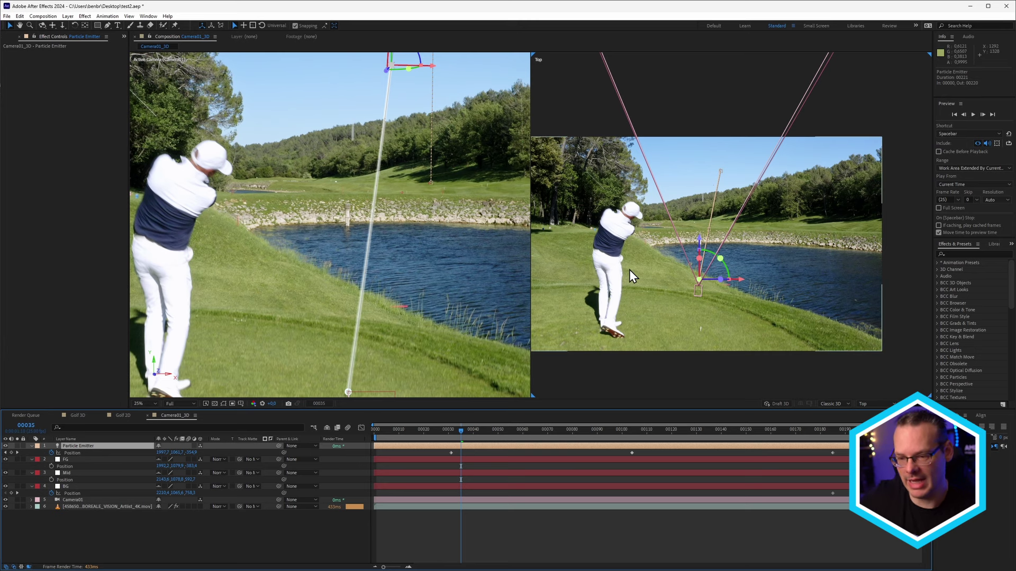
scroll(723, 277, up, 2)
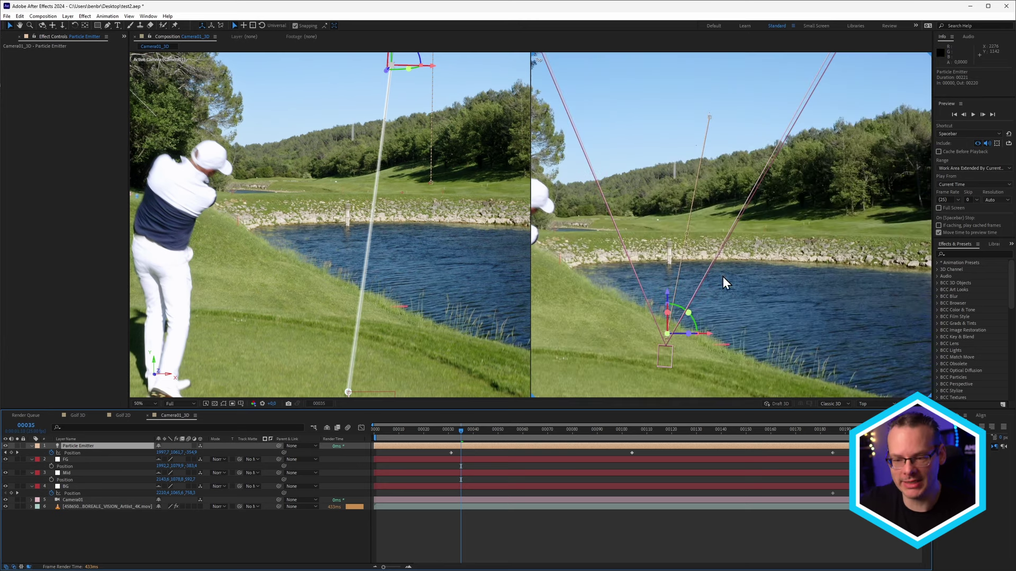
click(665, 341)
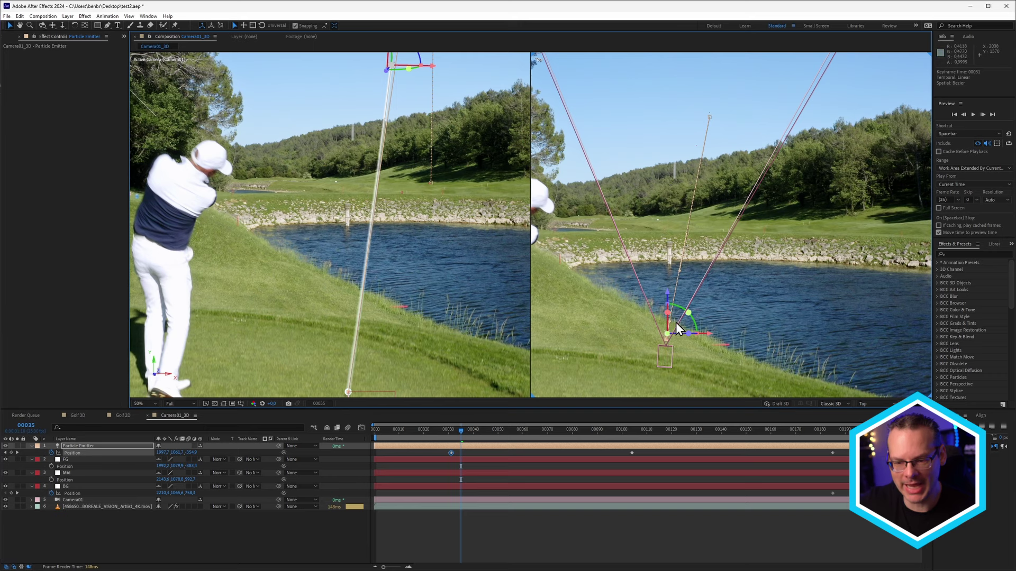
scroll(675, 325, up, 2)
drag(647, 325, 700, 155)
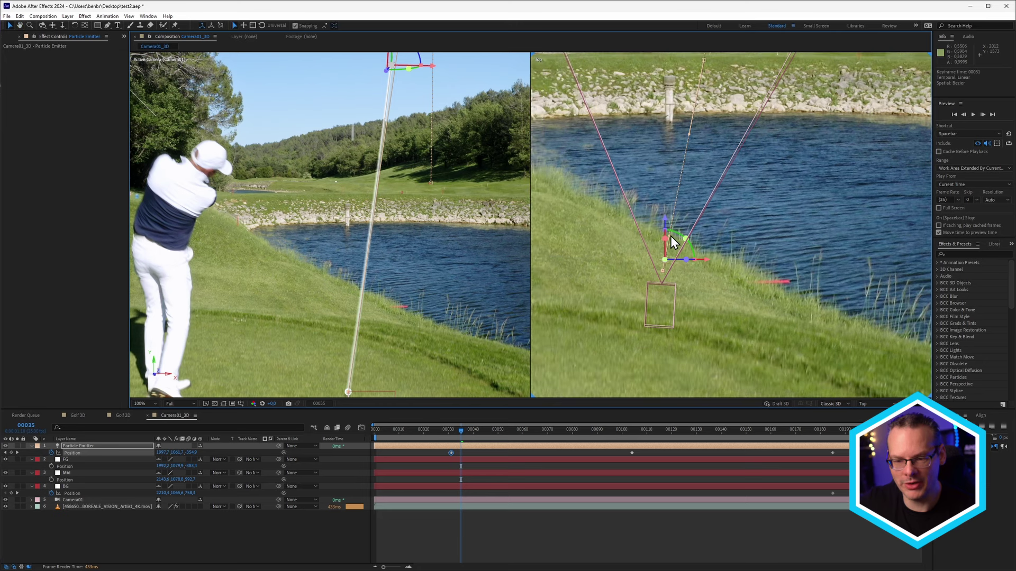
drag(669, 236, 665, 236)
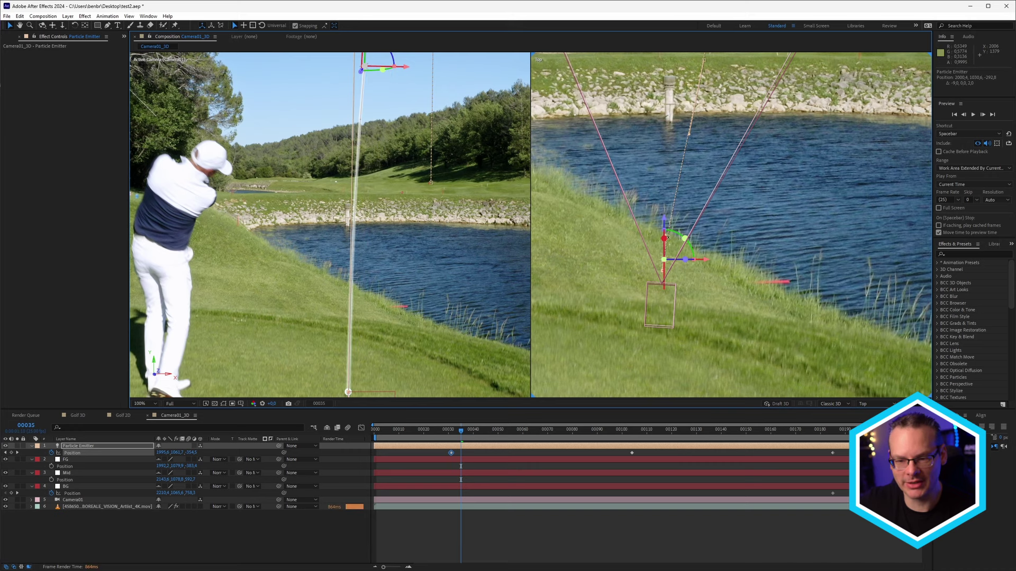
scroll(642, 262, up, 2)
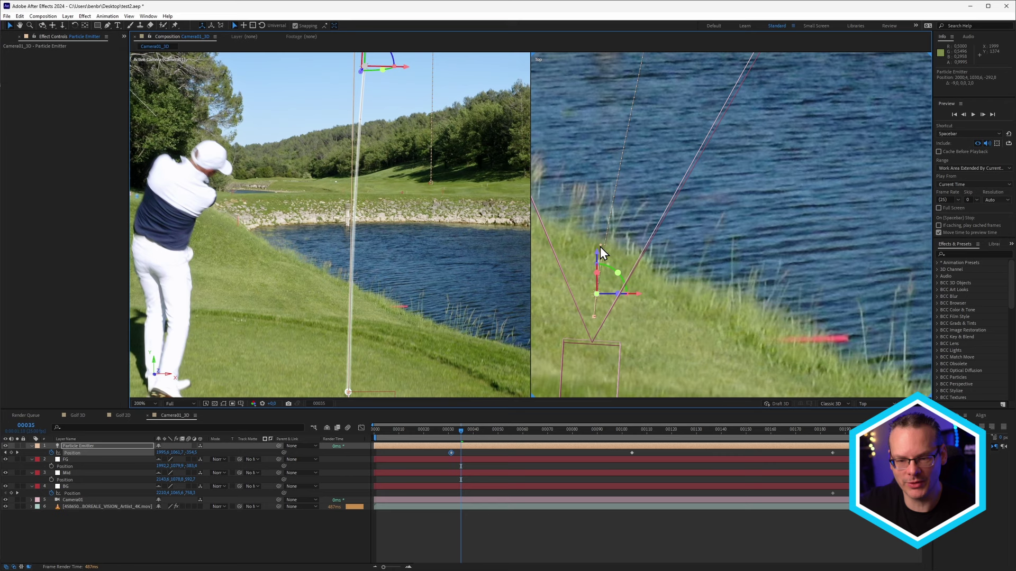
drag(600, 246, 594, 276)
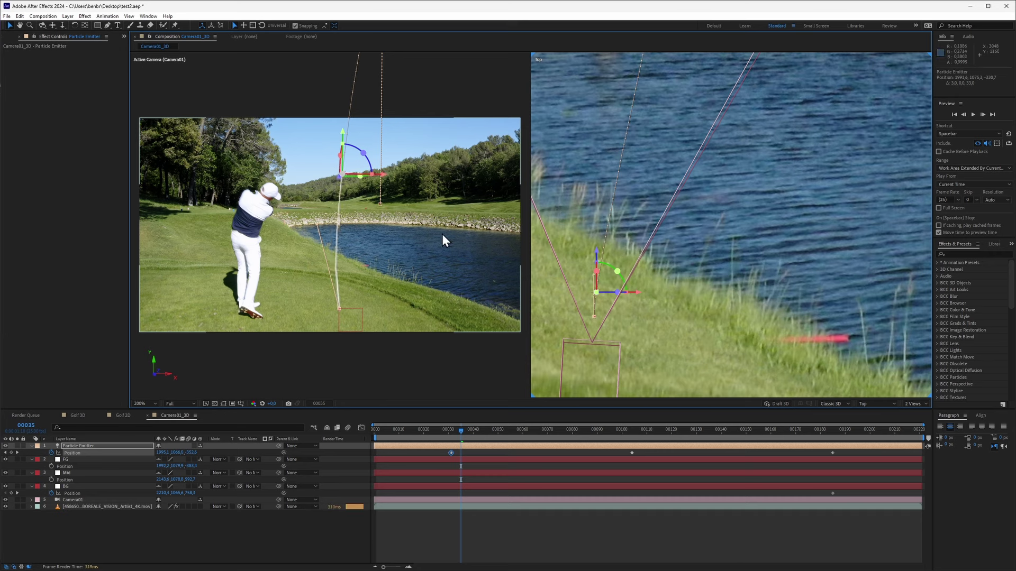
- At frame 38, shift the emitter slightly left, then check the line at frame 42
drag(461, 430, 468, 431)
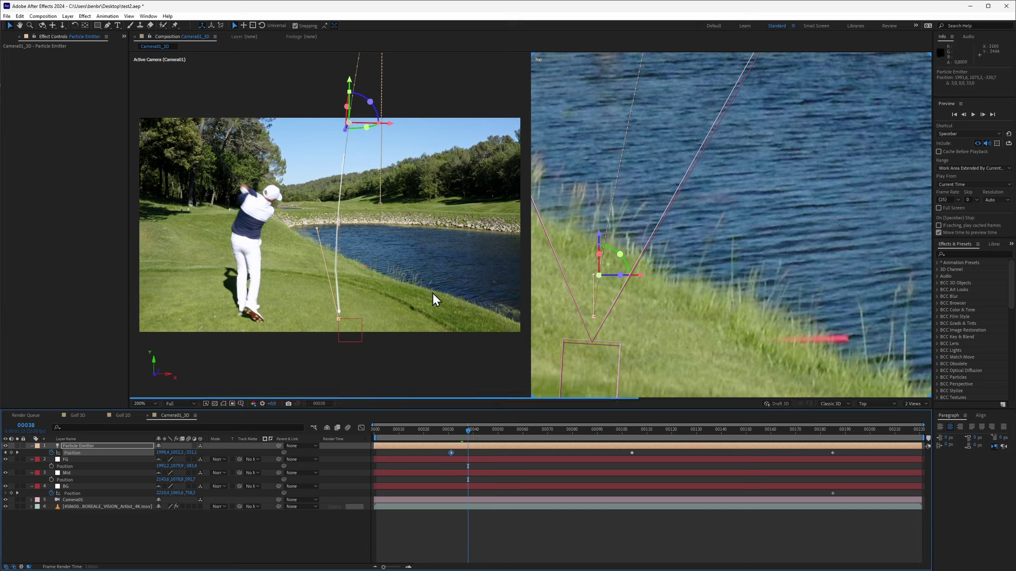
scroll(361, 156, up, 4)
drag(361, 156, 329, 224)
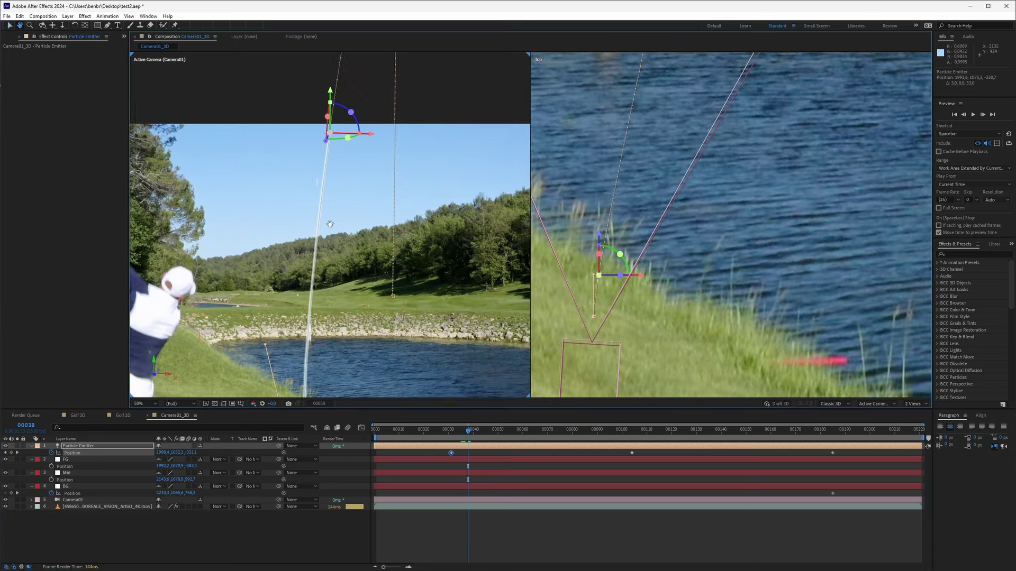
key(v)
scroll(666, 161, up, 3)
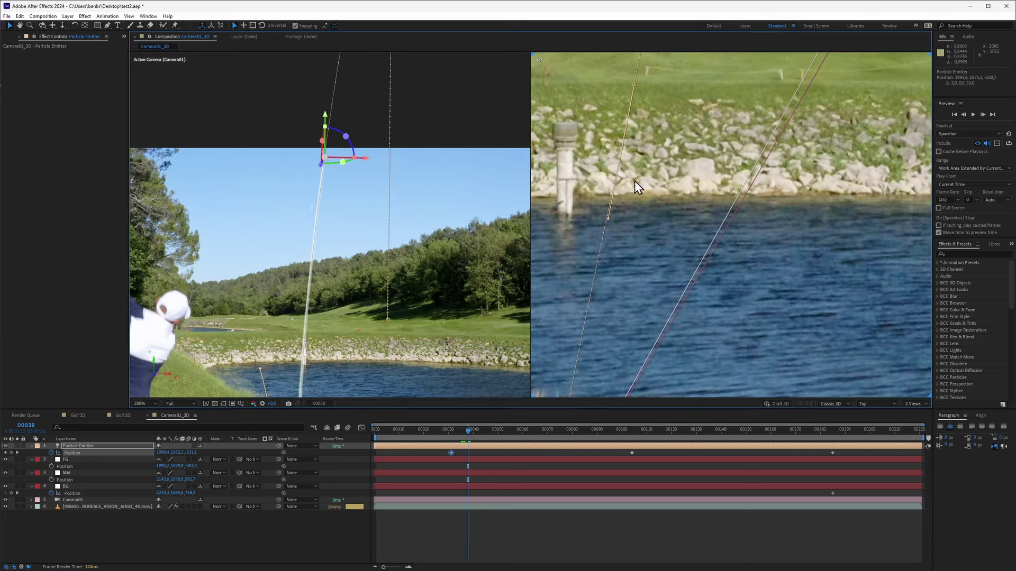
drag(607, 220, 606, 121)
drag(472, 431, 478, 433)
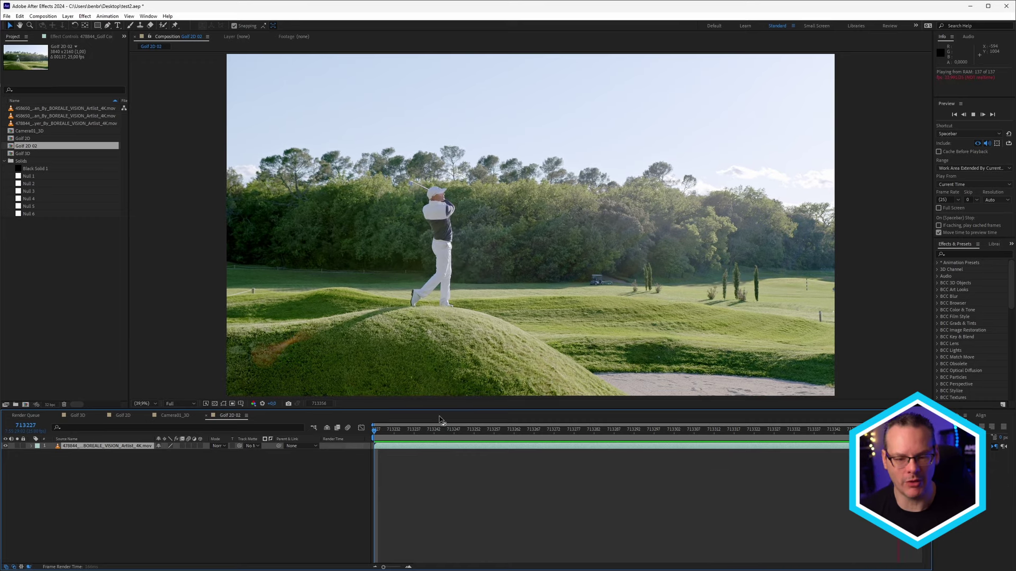
- Stop playback, scrub to the top of the golfer's backswing, and bring up the Effect menu
click(503, 431)
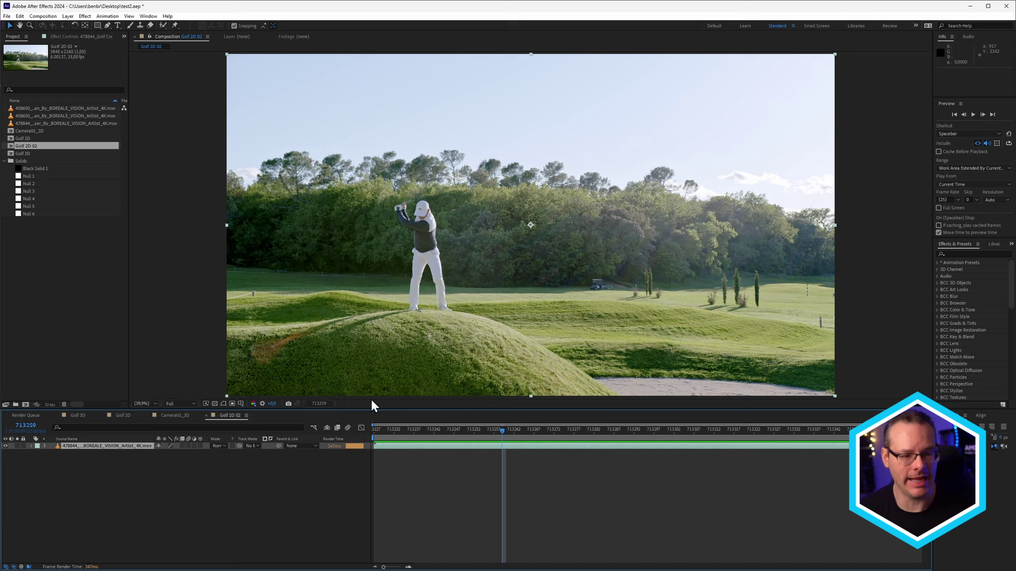
drag(455, 432, 561, 440)
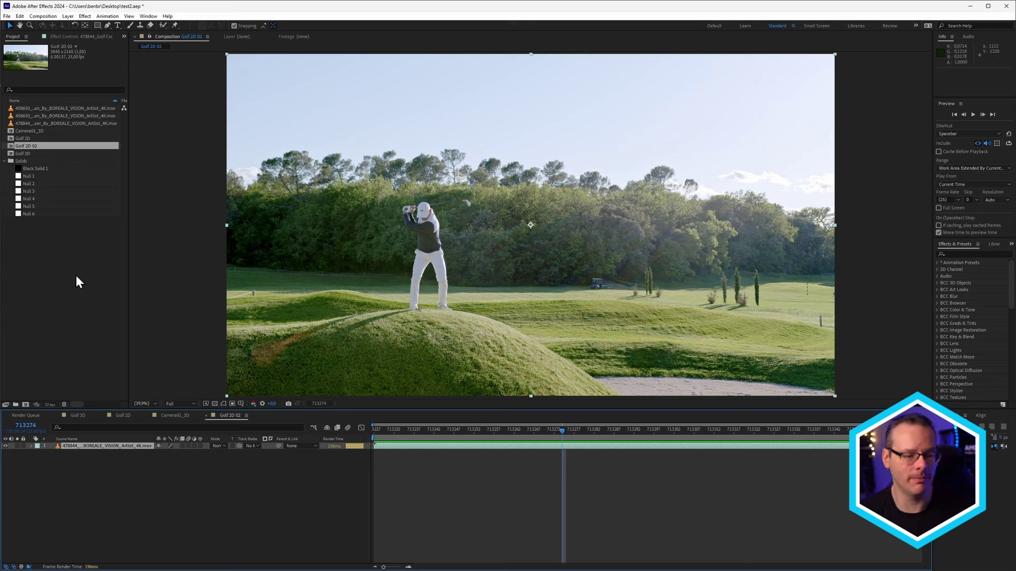
click(50, 16)
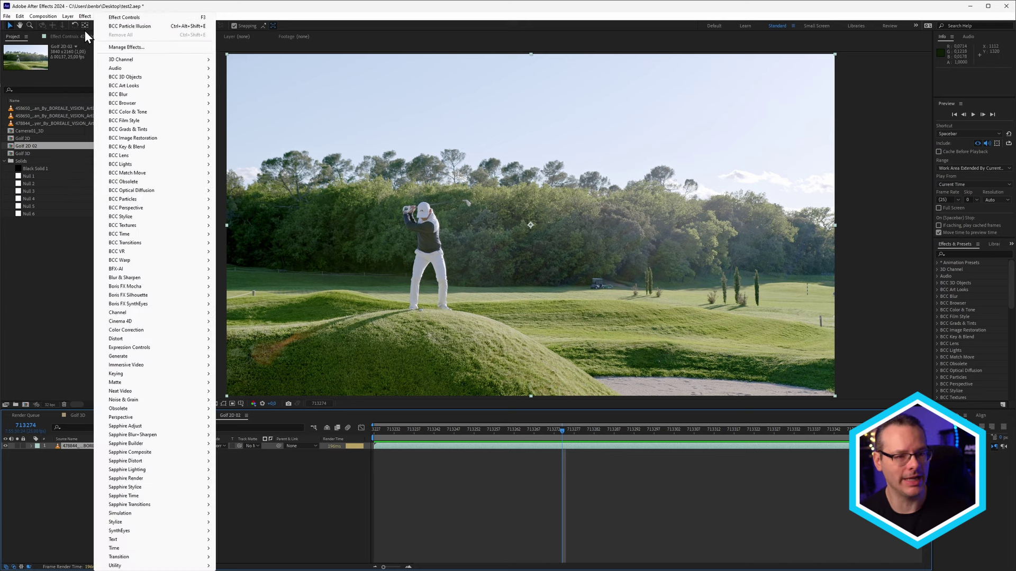
- Apply BCC Particle Illusion to the golf clip and return to the golfer at address
click(113, 30)
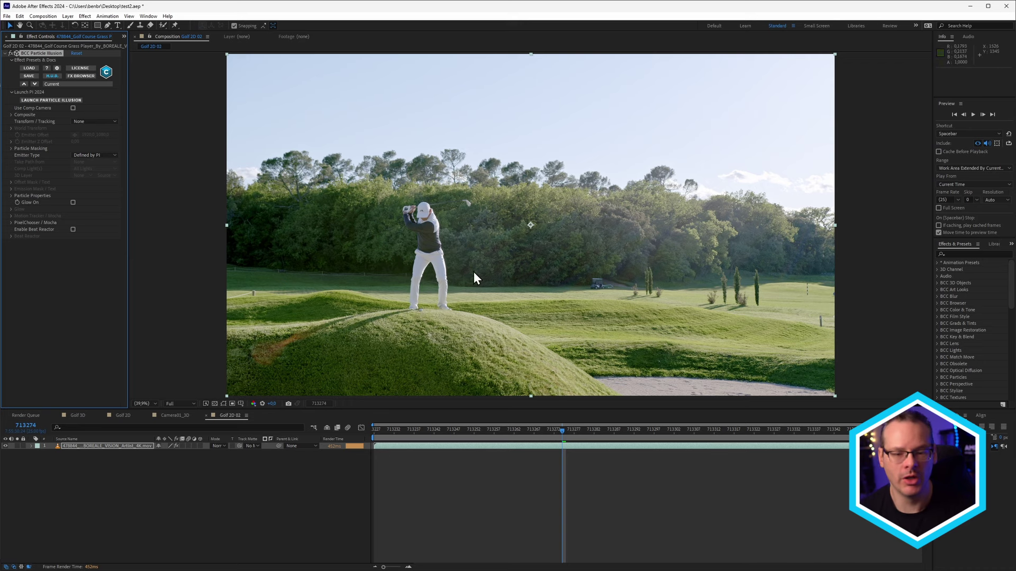
drag(561, 429, 675, 430)
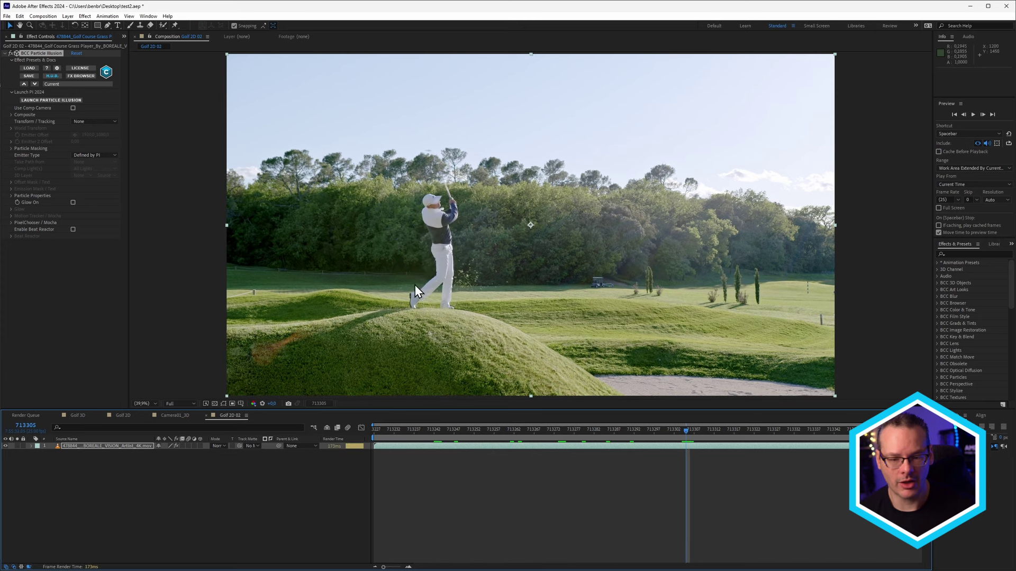
drag(554, 433, 529, 434)
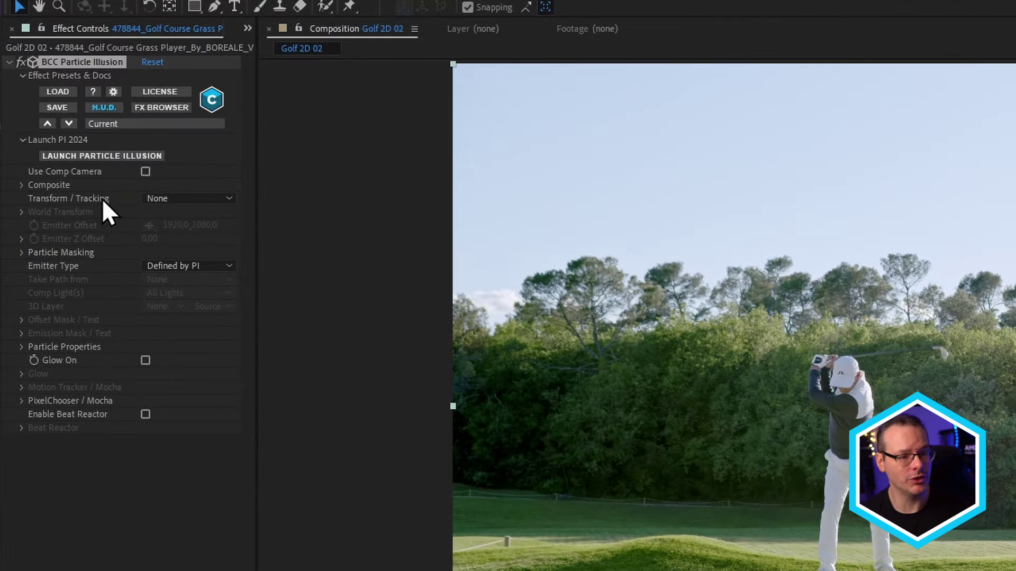
- Set Transform tracking to World and launch the Mocha motion tracker
click(214, 199)
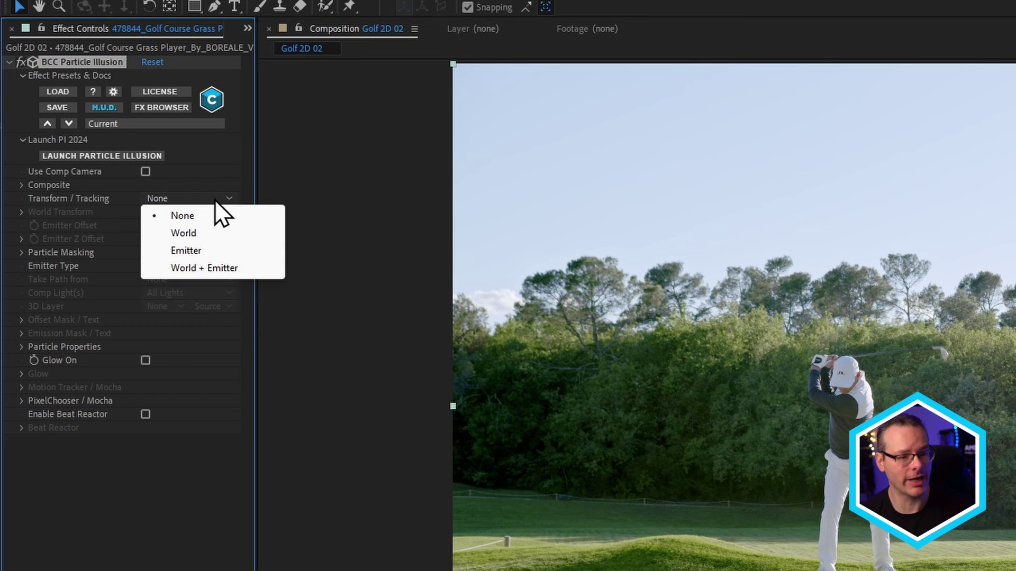
click(227, 231)
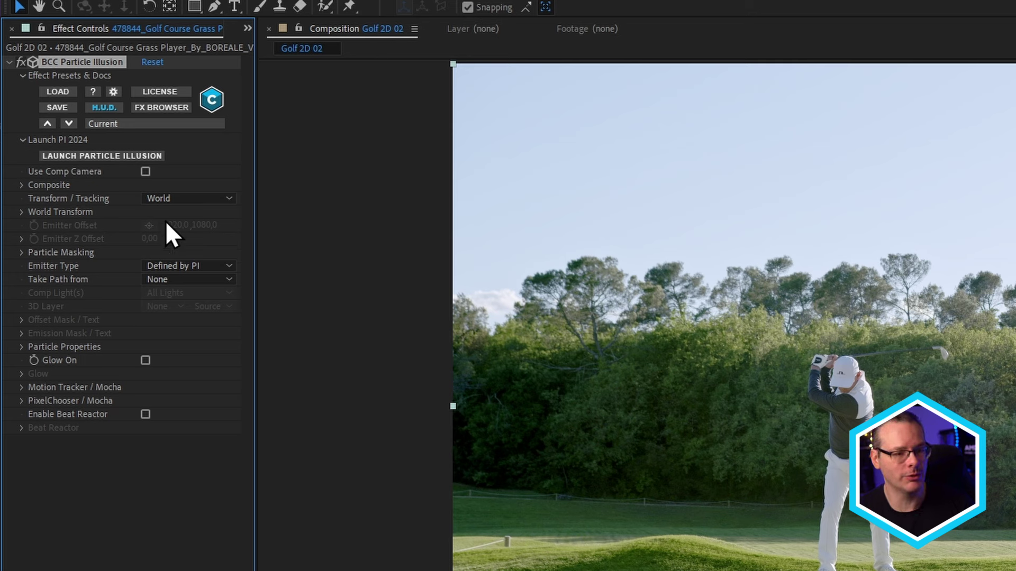
click(22, 388)
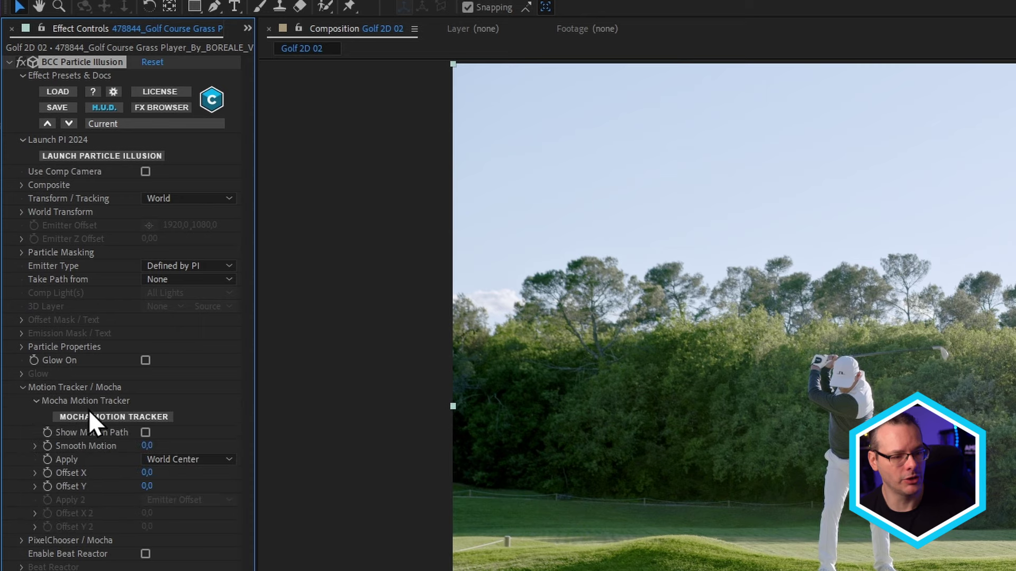
click(131, 418)
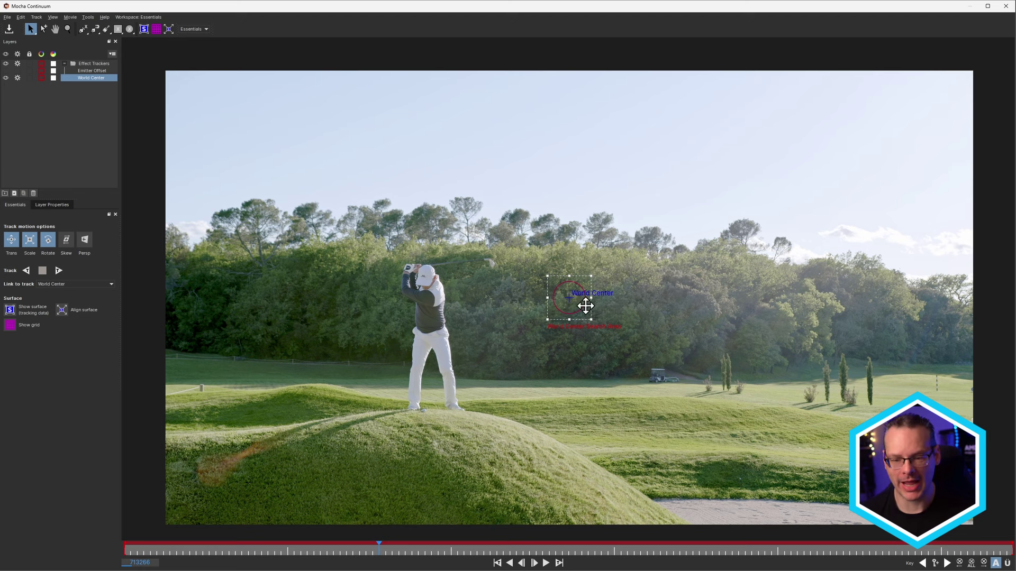
- Move the World Center track area onto the hill and resize it wider and flatter
drag(596, 315, 434, 424)
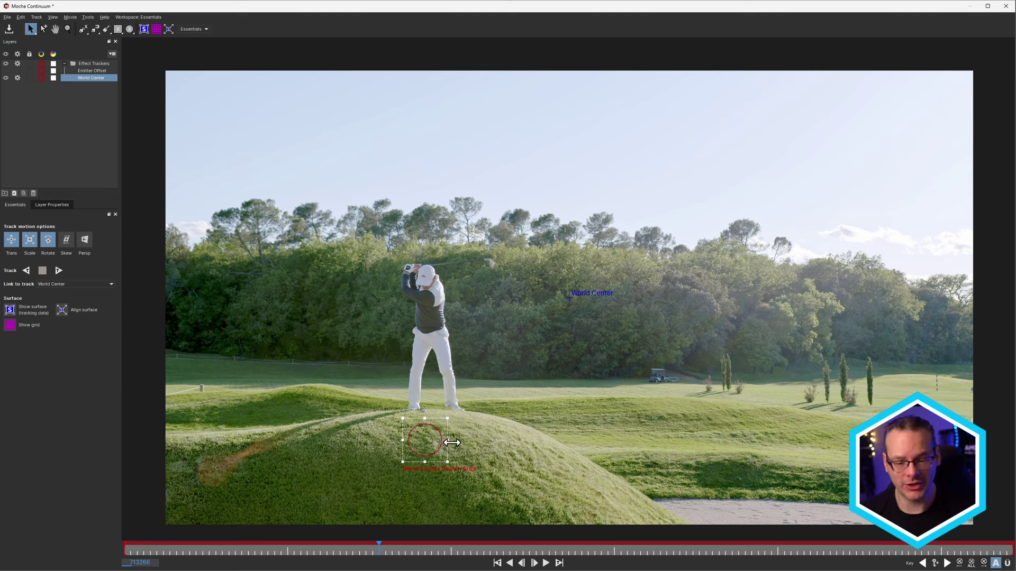
drag(447, 442, 493, 441)
drag(401, 446, 371, 440)
drag(431, 459, 431, 453)
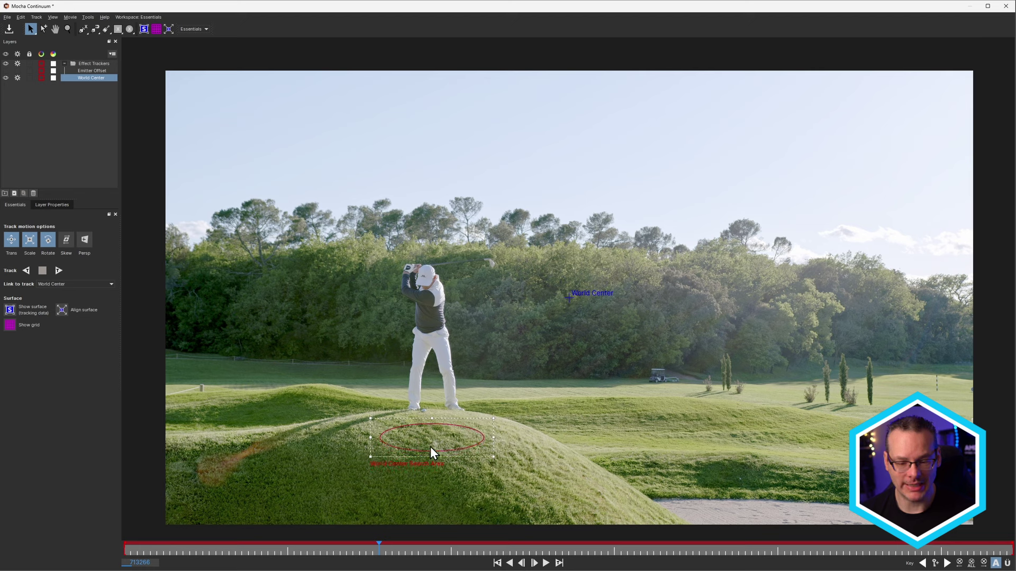
drag(445, 418, 438, 415)
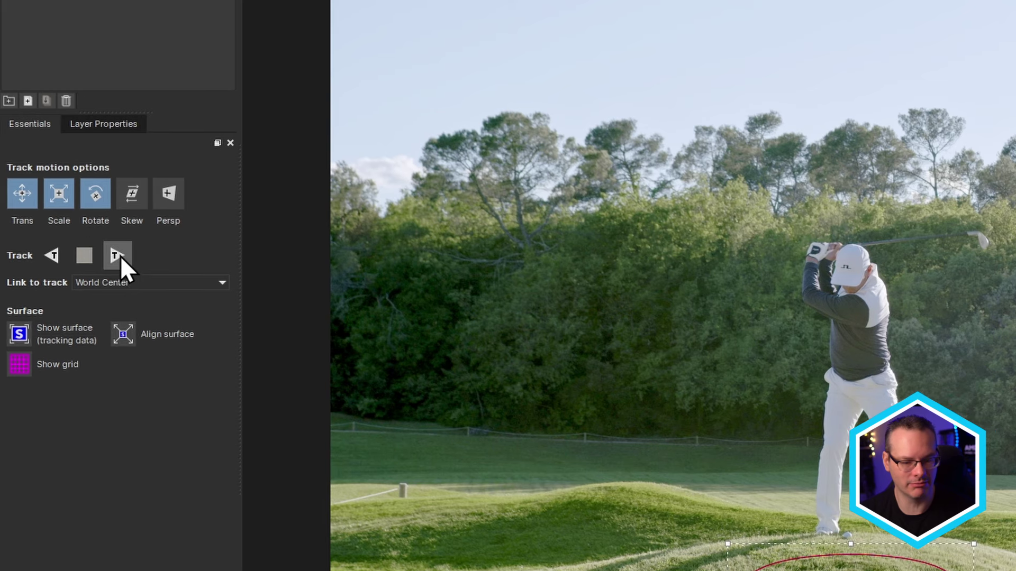
- Track the hill forward, then backward from the start frame, and scrub to verify the track
click(119, 256)
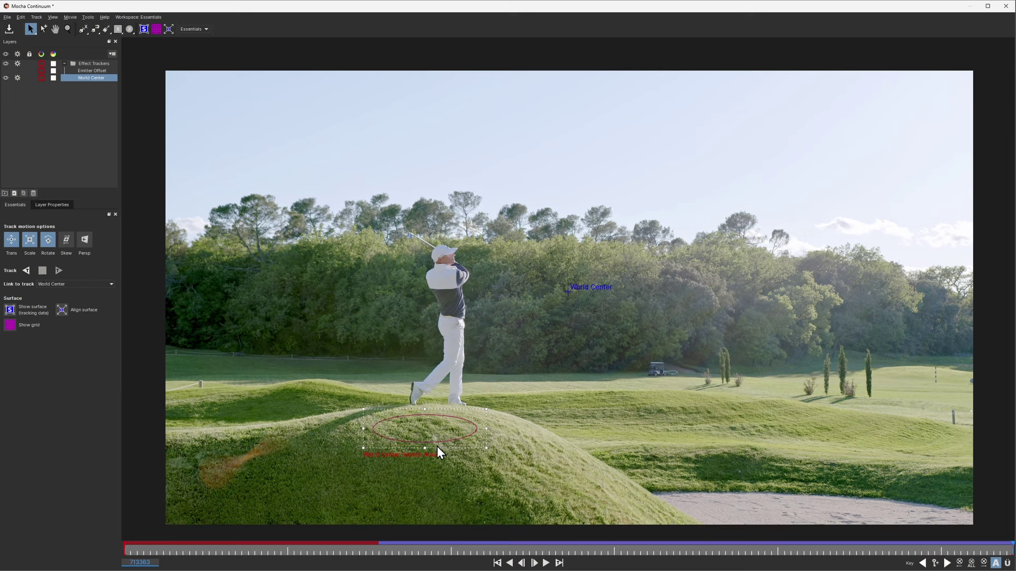
click(388, 550)
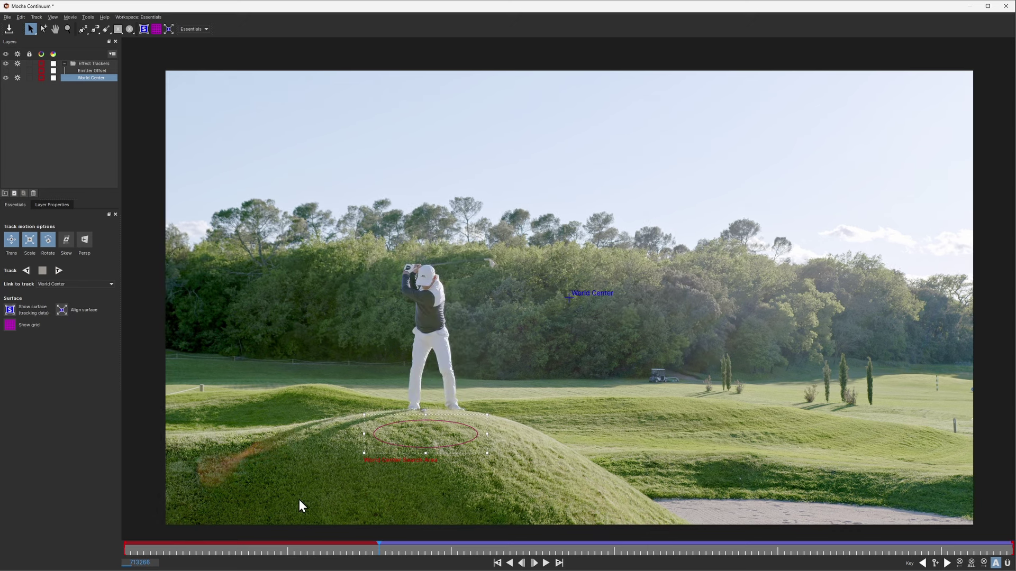
click(25, 273)
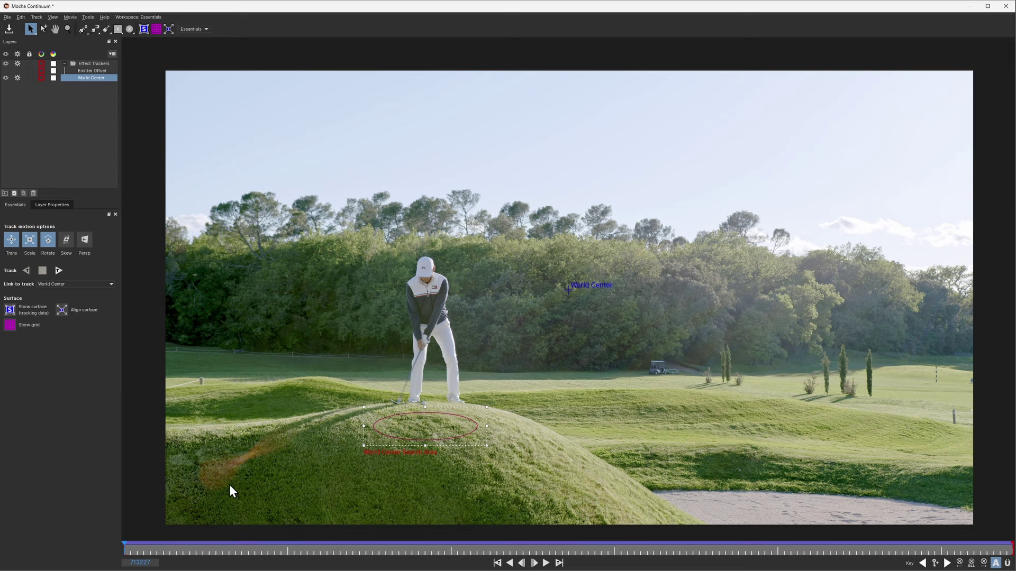
mouse_move(163, 549)
mouse_down()
mouse_move(675, 540)
mouse_move(467, 529)
mouse_move(177, 535)
mouse_up()
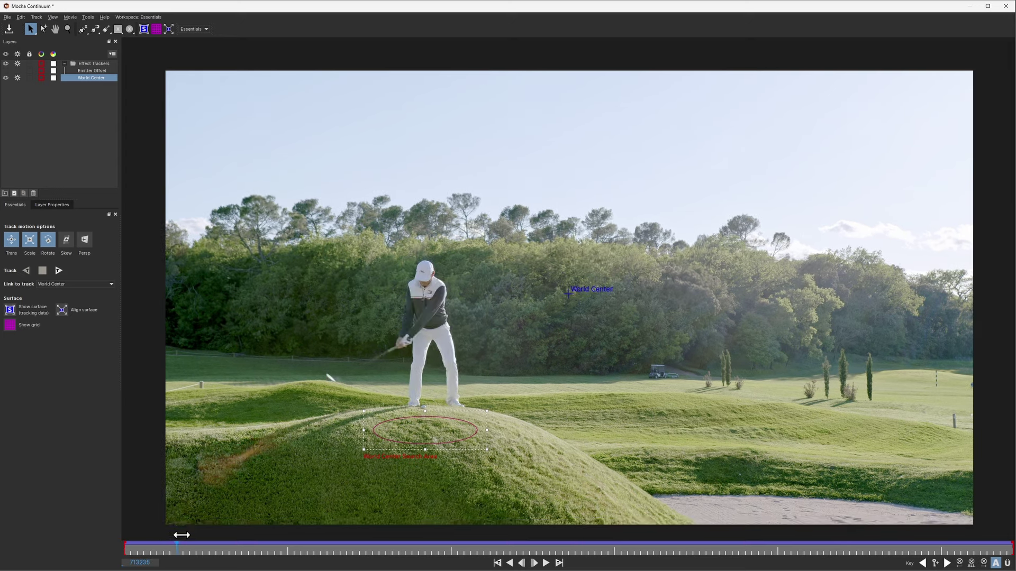
drag(241, 537, 971, 519)
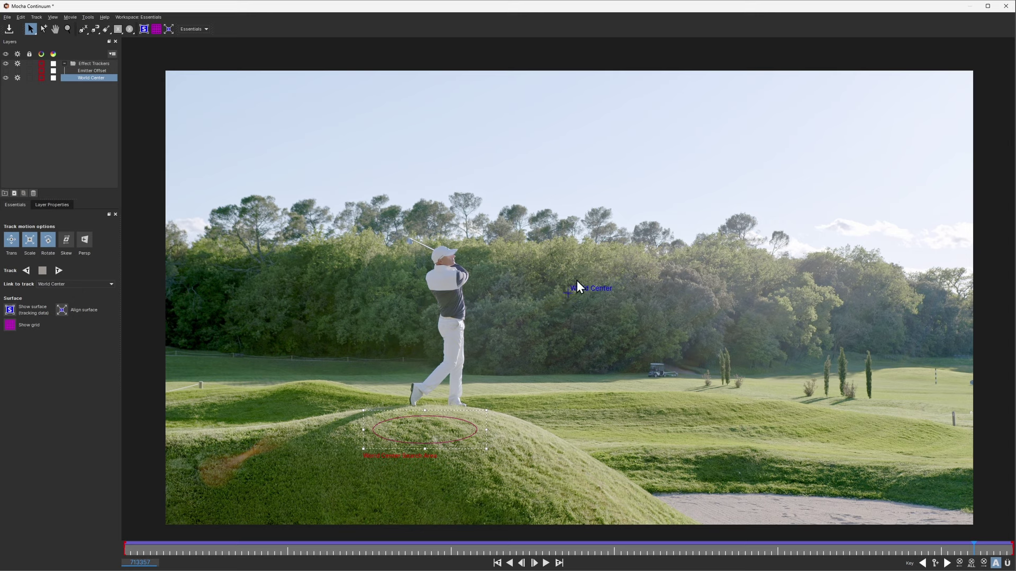
- Save and exit Mocha, then add a Basic Emitter in the Particle Illusion editor
click(9, 31)
click(8, 17)
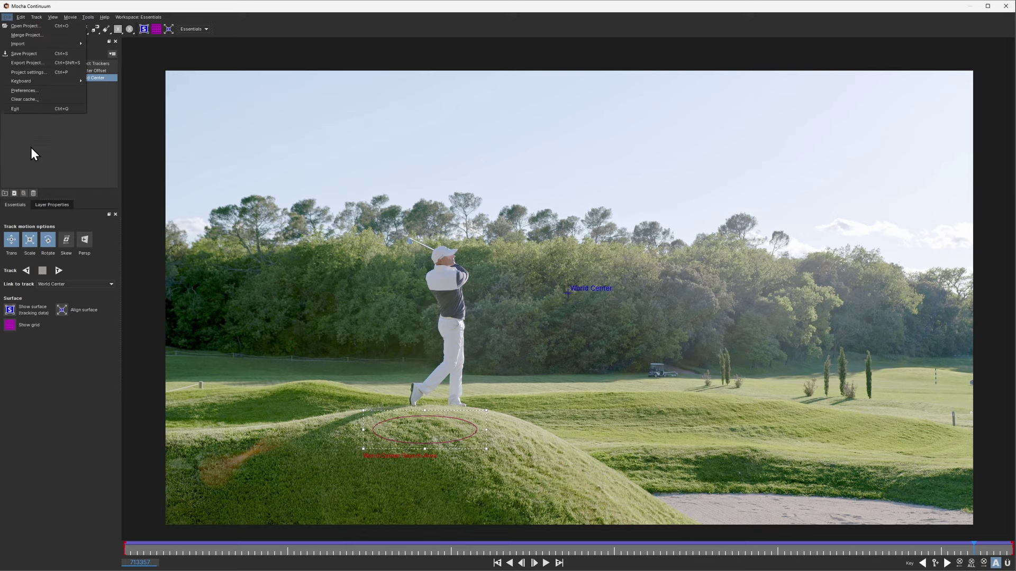
click(32, 110)
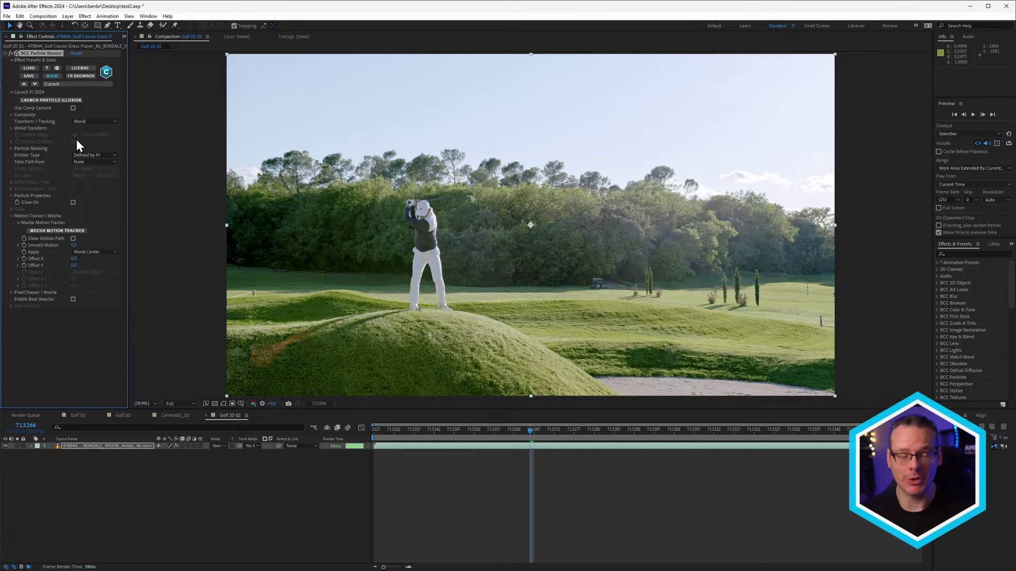
click(77, 101)
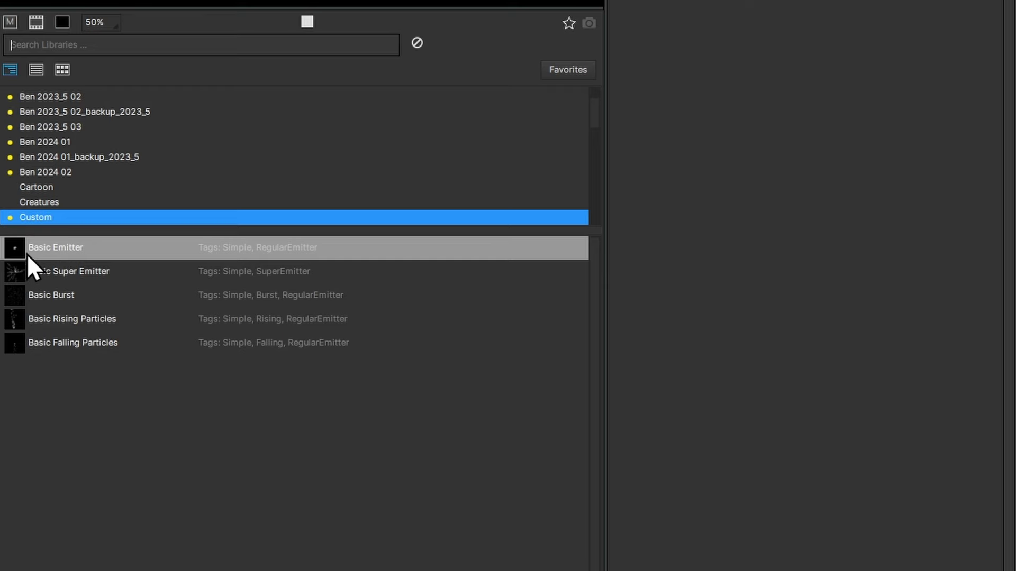
click(21, 326)
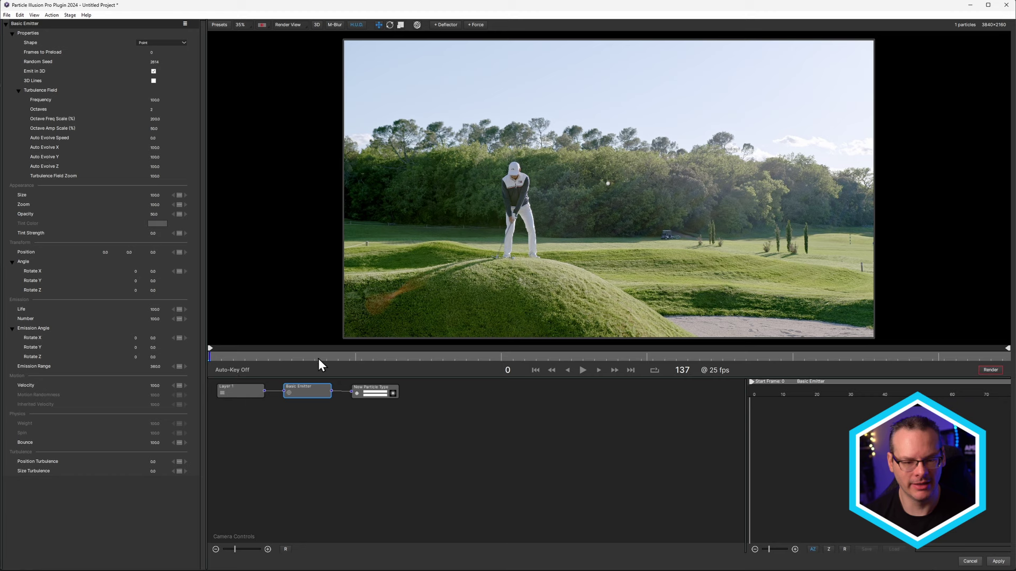
- At the downswing, place the emitter at the golfer's feet with a Bezier position keyframe and adjust its emission start
drag(299, 357, 332, 357)
drag(407, 361, 564, 373)
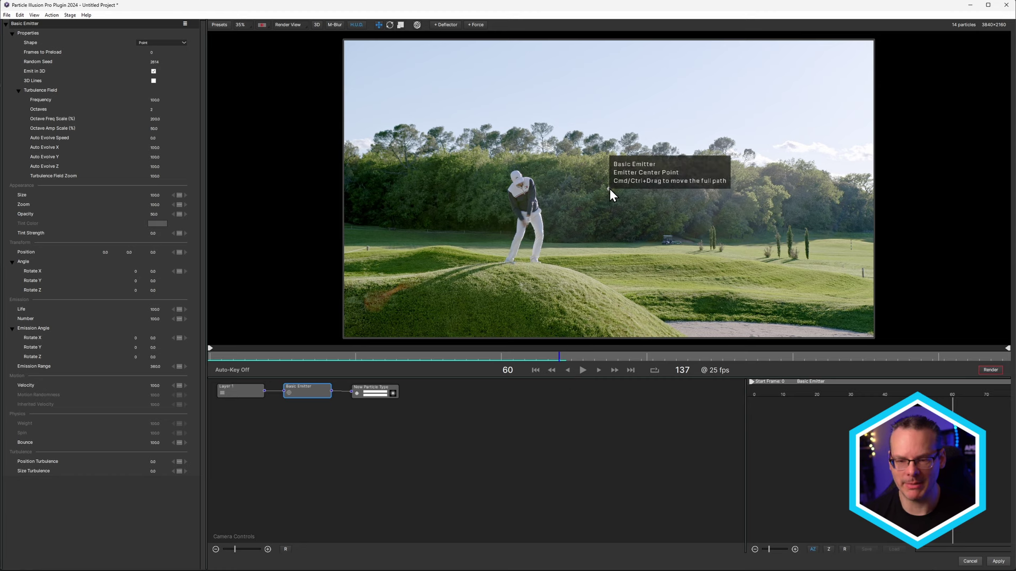
drag(611, 188, 514, 262)
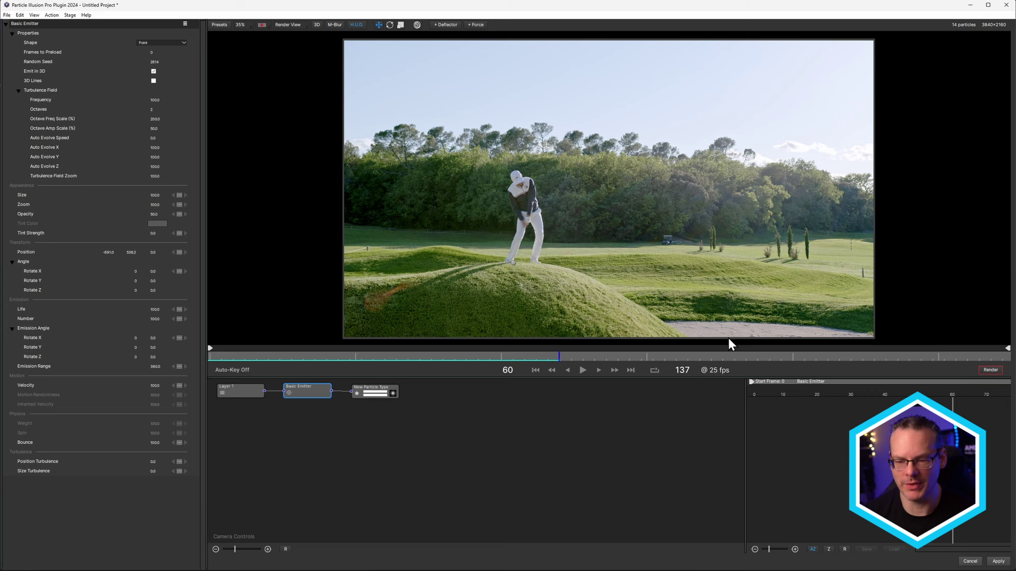
mouse_move(751, 383)
mouse_down()
mouse_move(936, 384)
mouse_move(954, 395)
mouse_up()
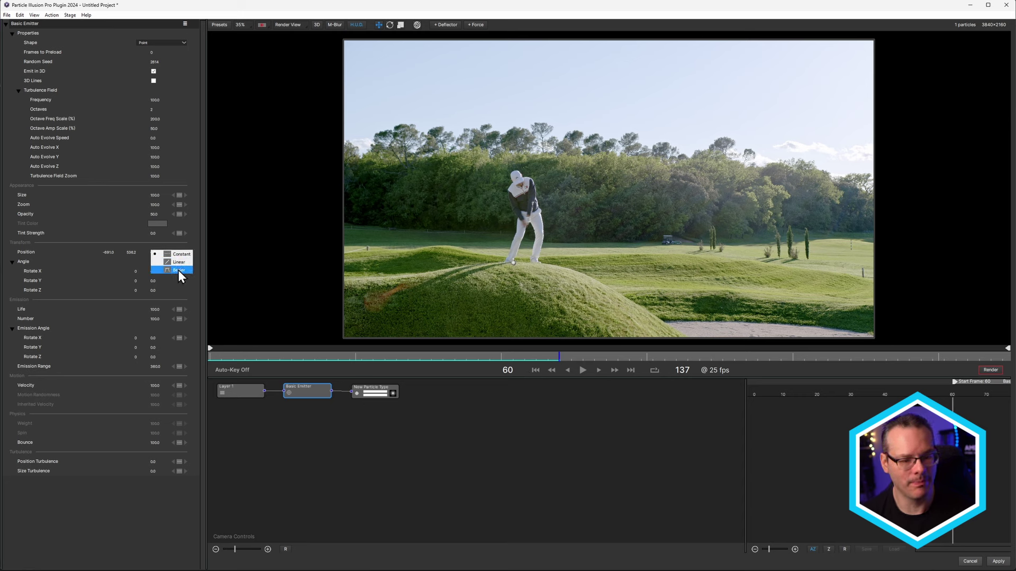
click(178, 270)
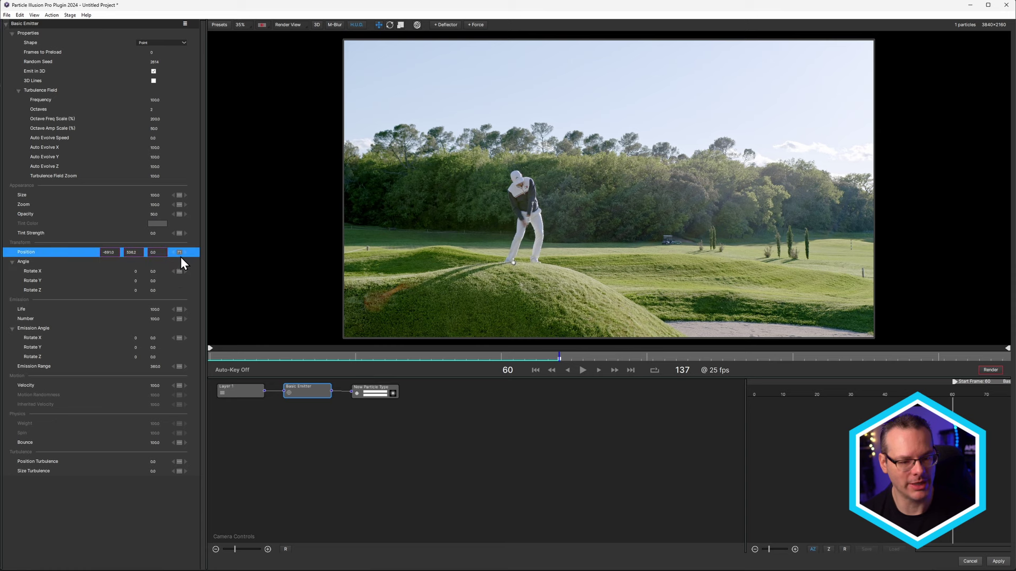
- Just after the ball leaves, add a Bezier keyframe moving the emitter above the frame, then return to frame 66
click(591, 357)
drag(604, 358, 643, 359)
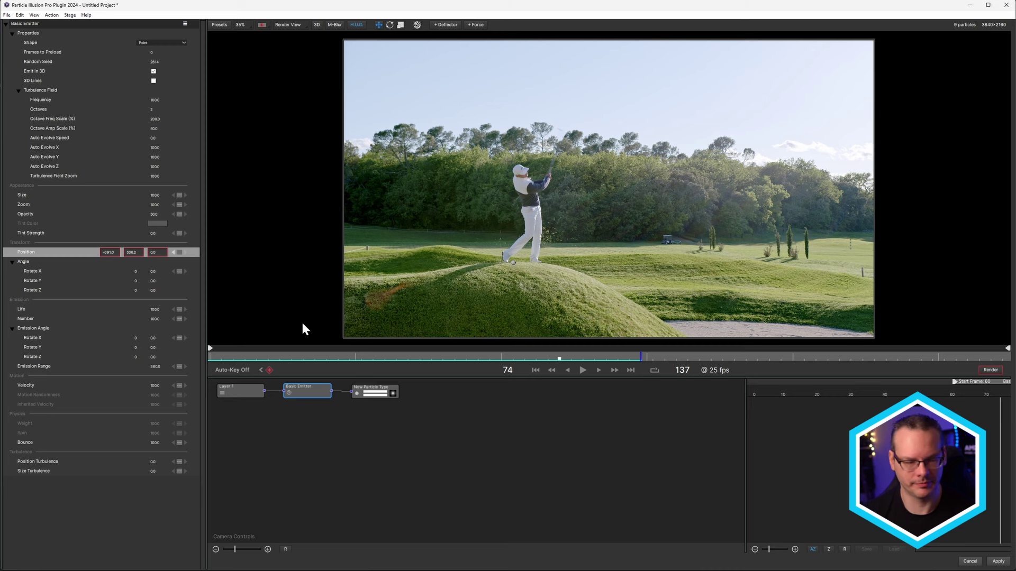
click(183, 270)
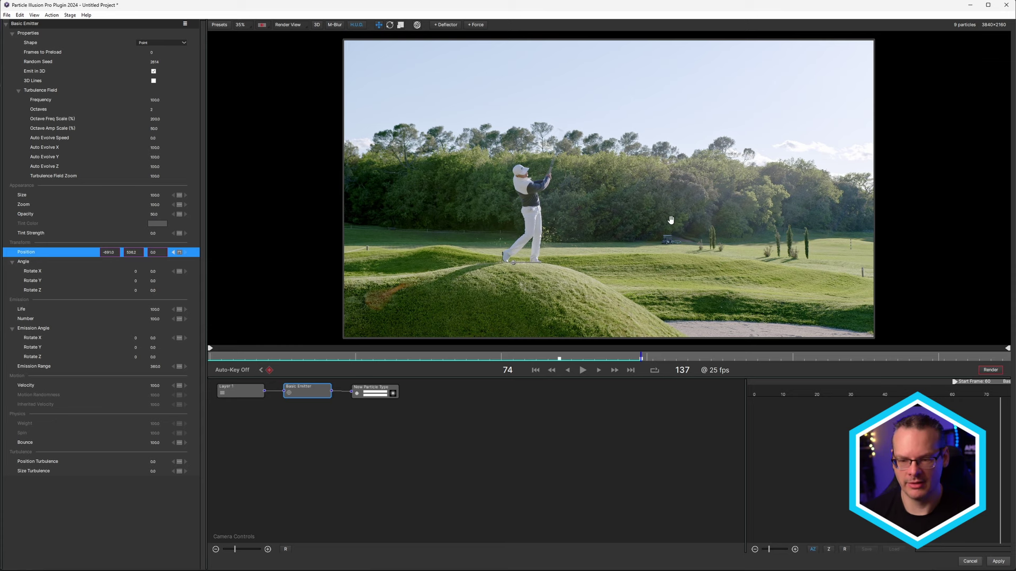
drag(675, 223, 505, 250)
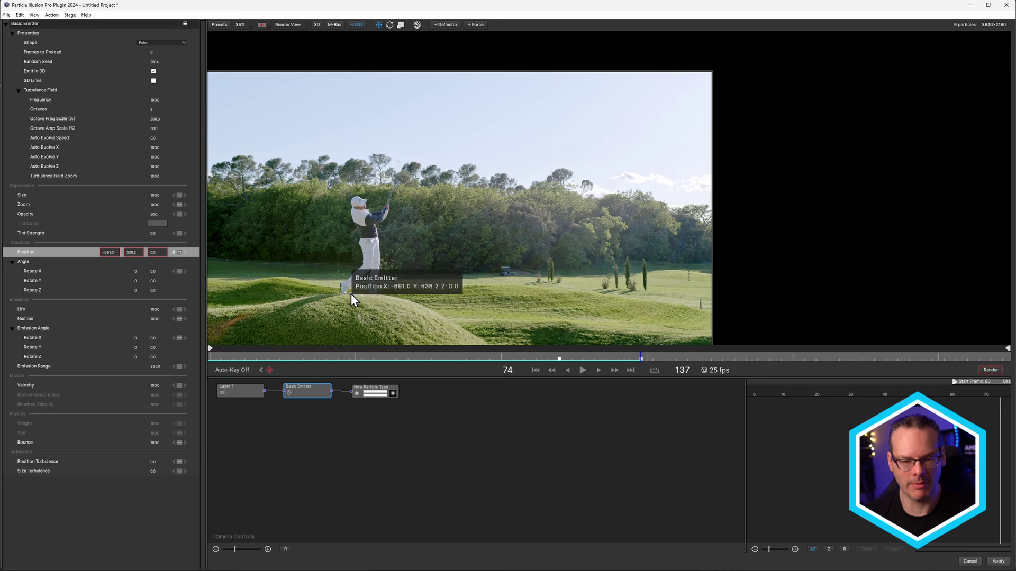
drag(351, 294, 554, 77)
click(640, 357)
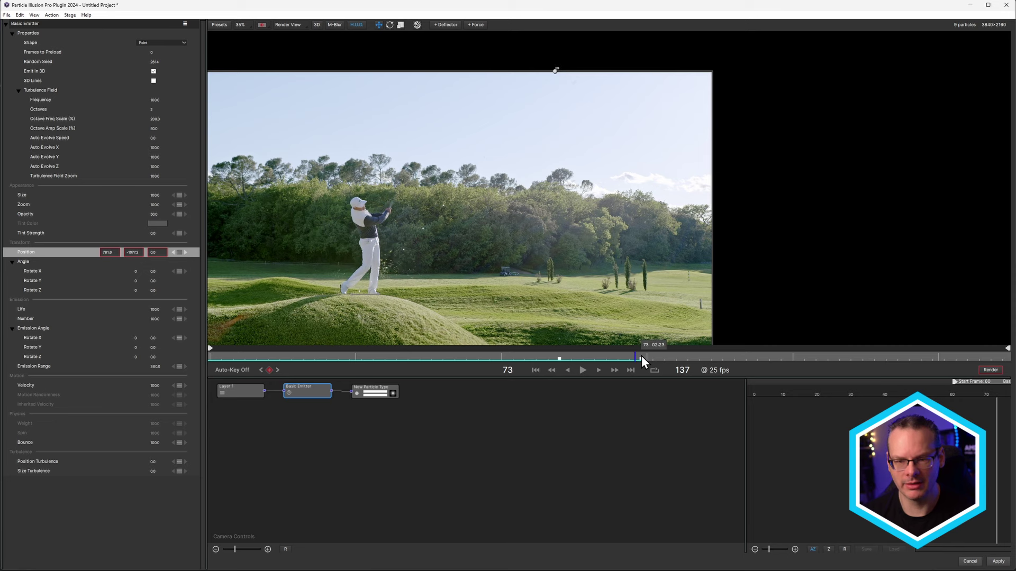
drag(641, 355, 601, 360)
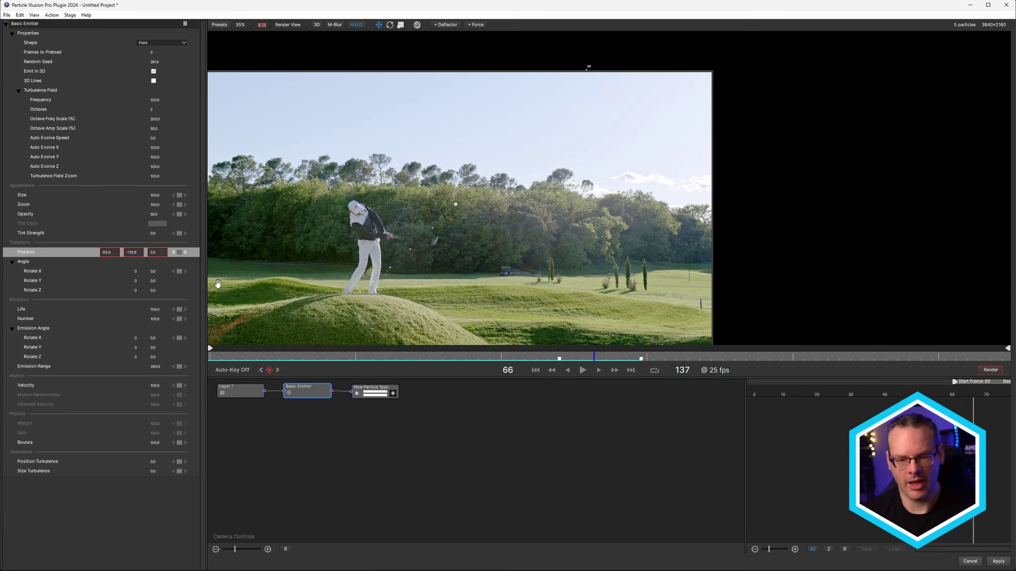
- Raise the New Particle Type's Number, set Size to 34 and Velocity to 0
click(376, 386)
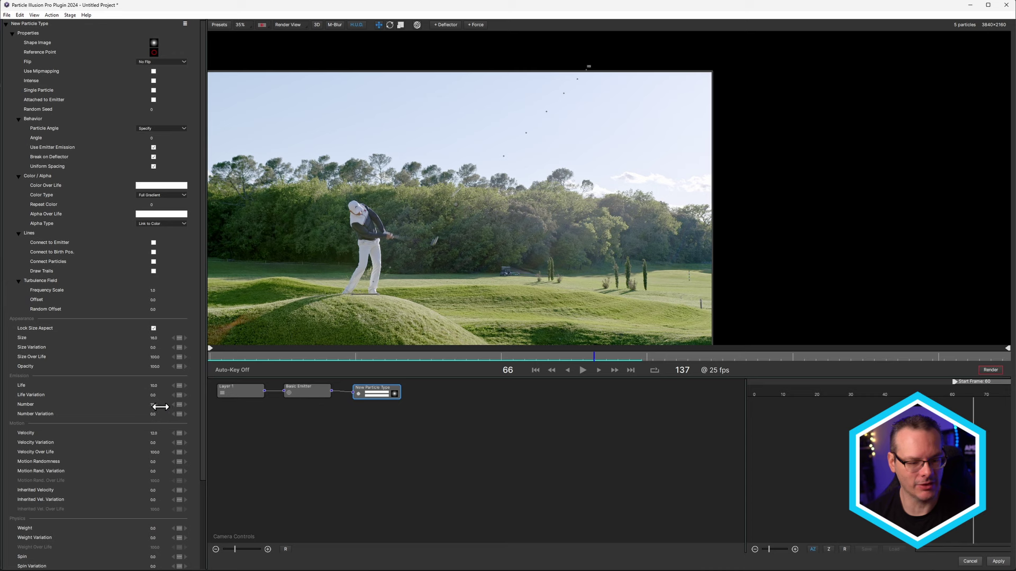
drag(160, 407, 189, 361)
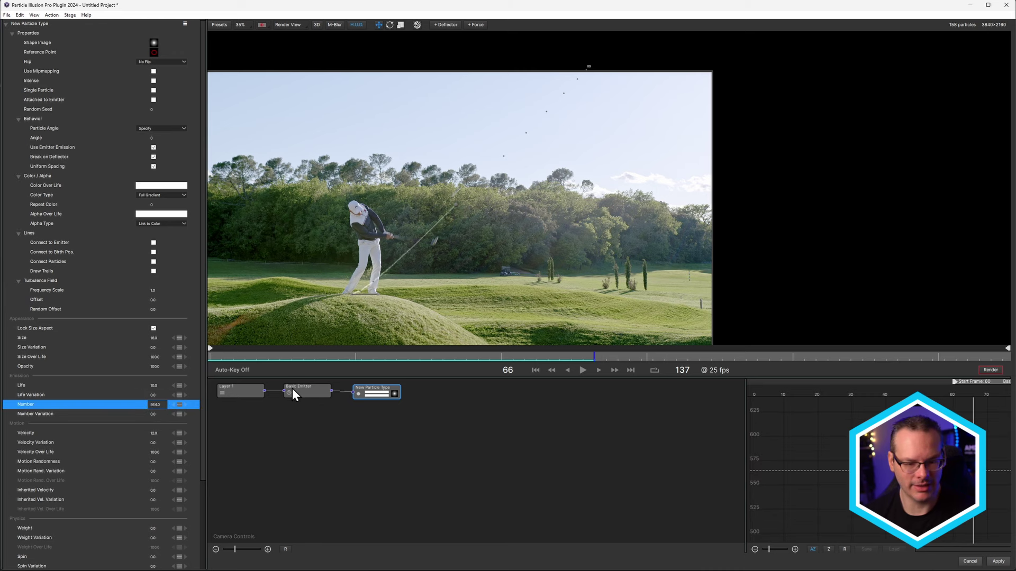
drag(156, 339, 164, 339)
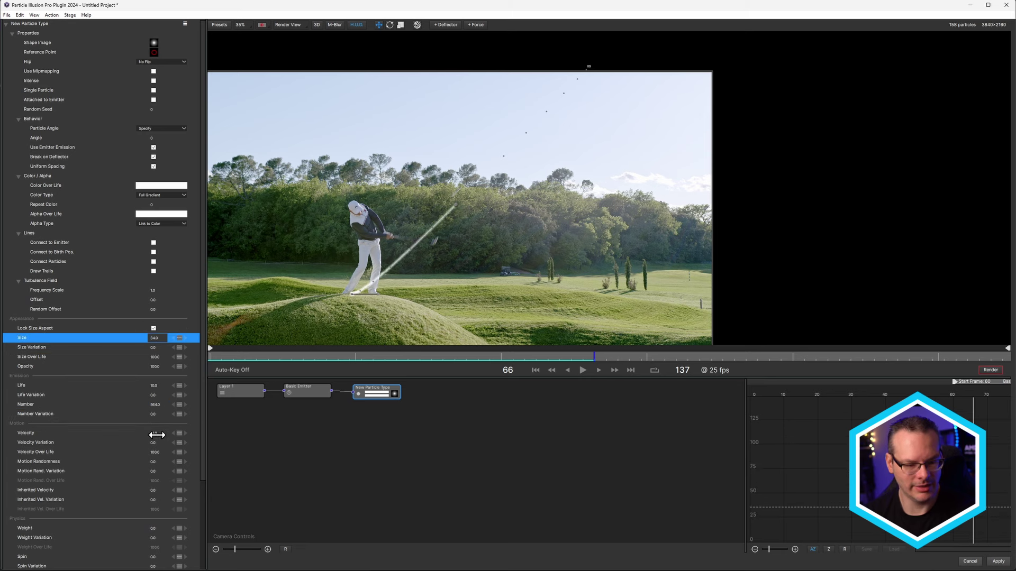
drag(157, 435, 68, 446)
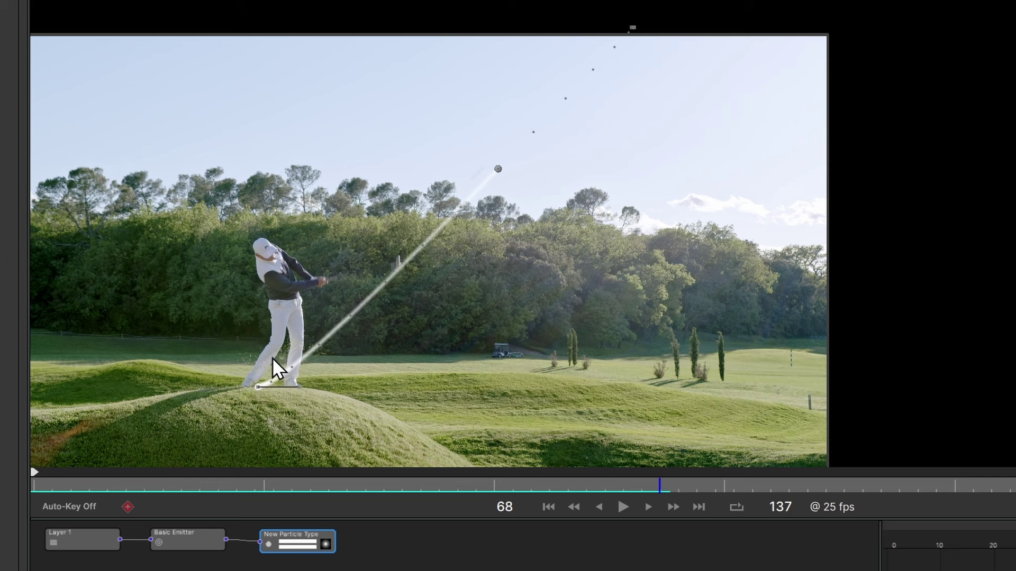
- Shift the emitter's frame 74 position keyframe slightly left and down, then check nearby frames
mouse_move(300, 393)
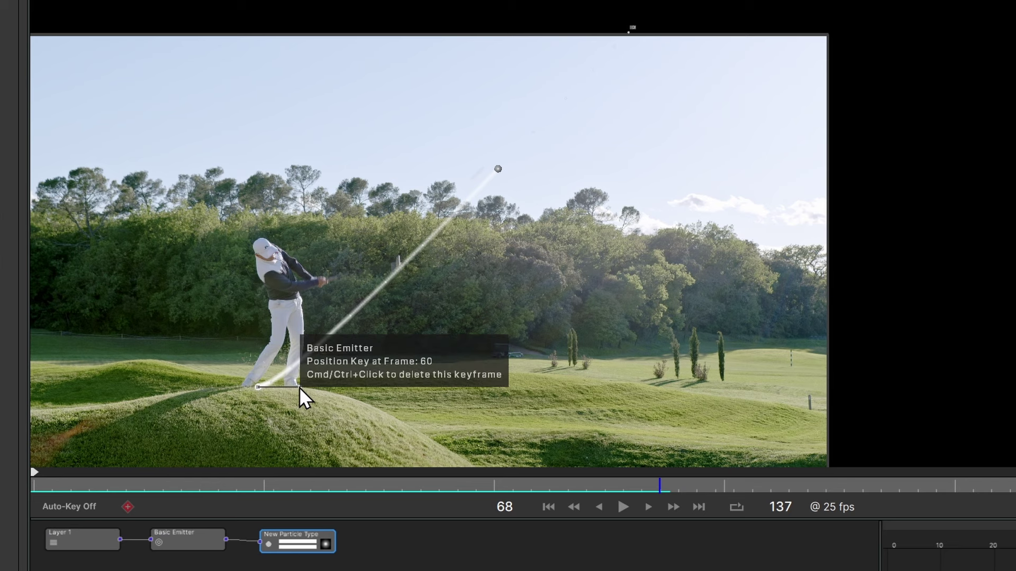
click(302, 392)
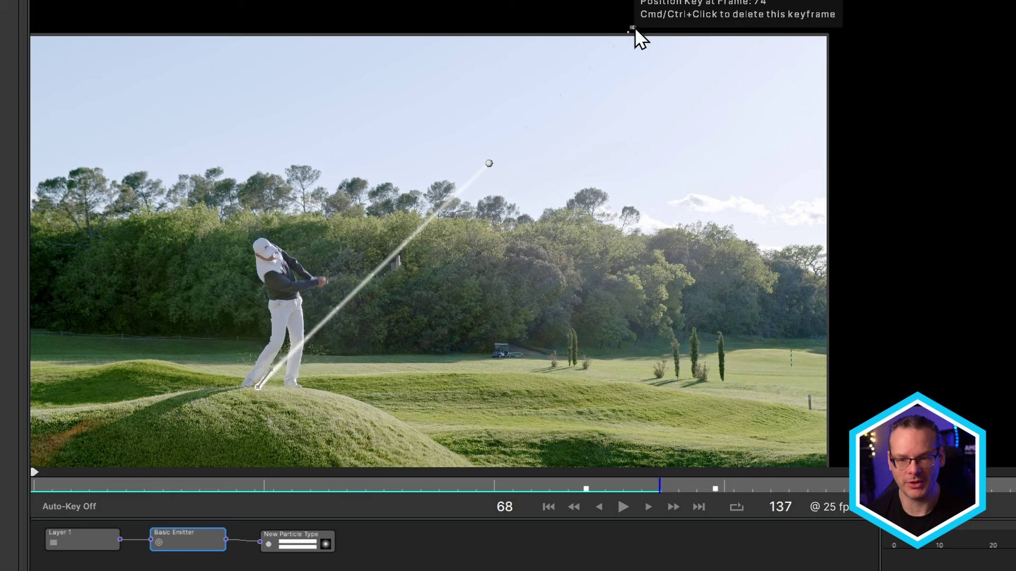
click(631, 27)
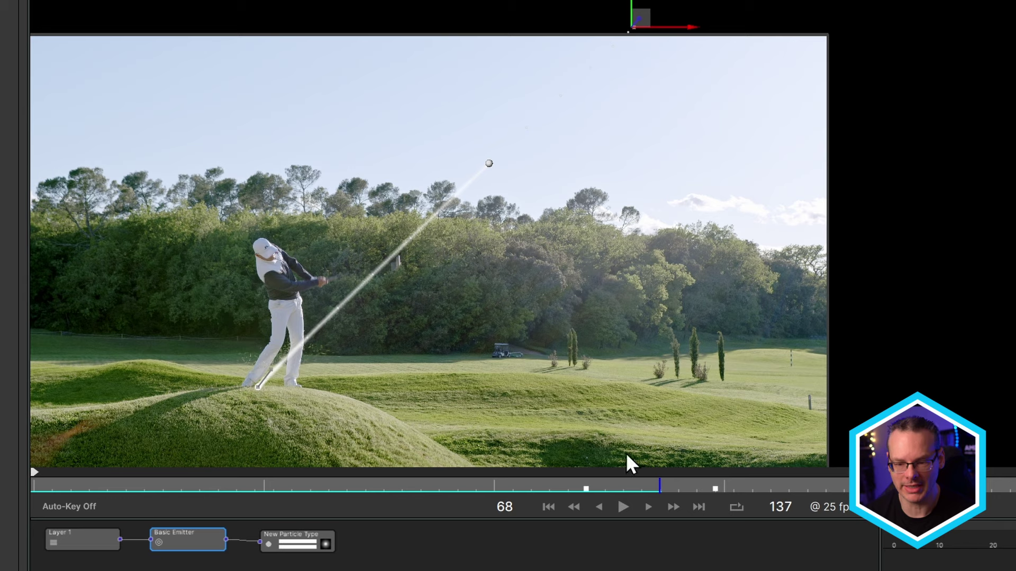
click(712, 486)
key(Right)
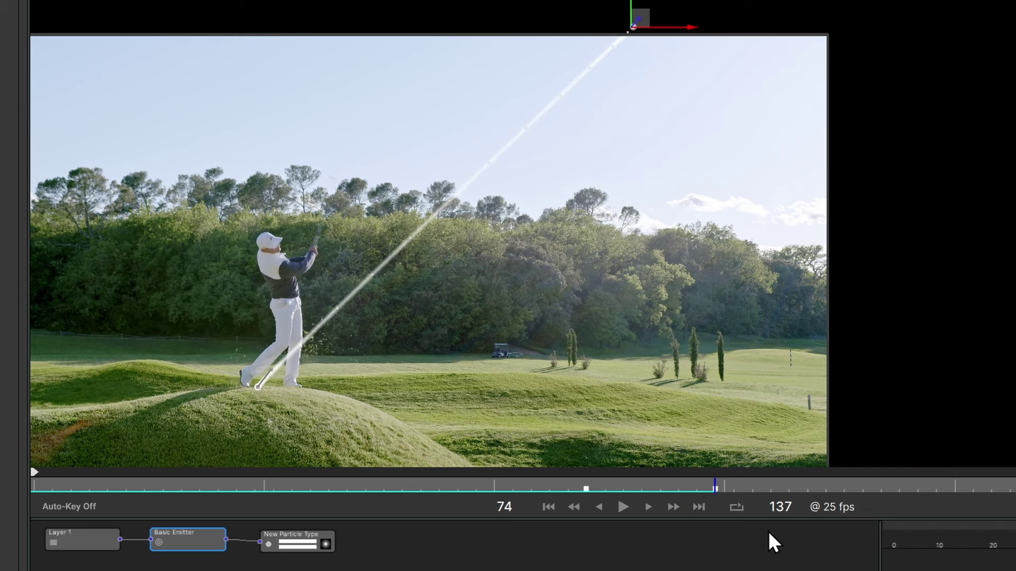
scroll(611, 122, up, 3)
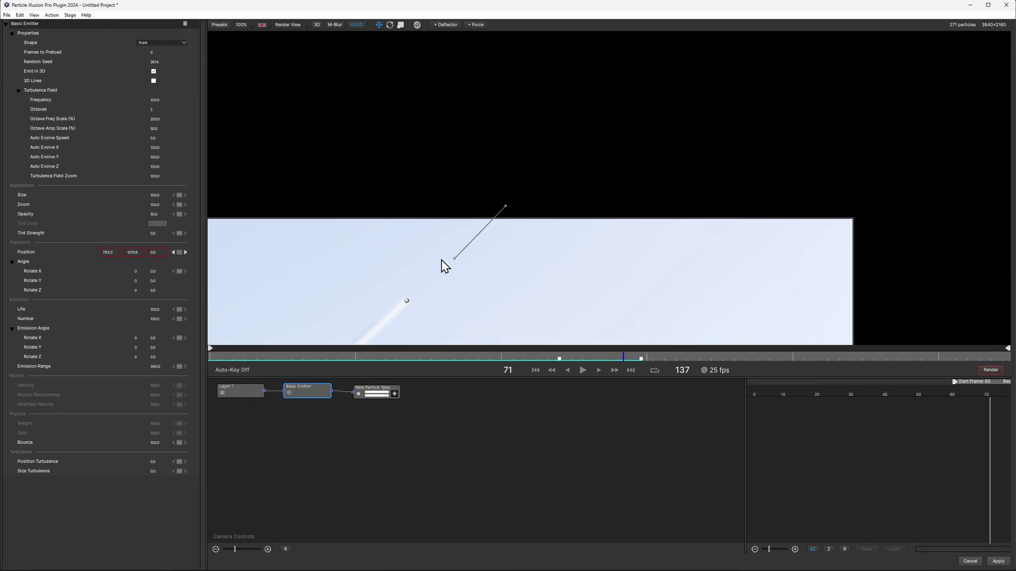
drag(450, 266, 424, 281)
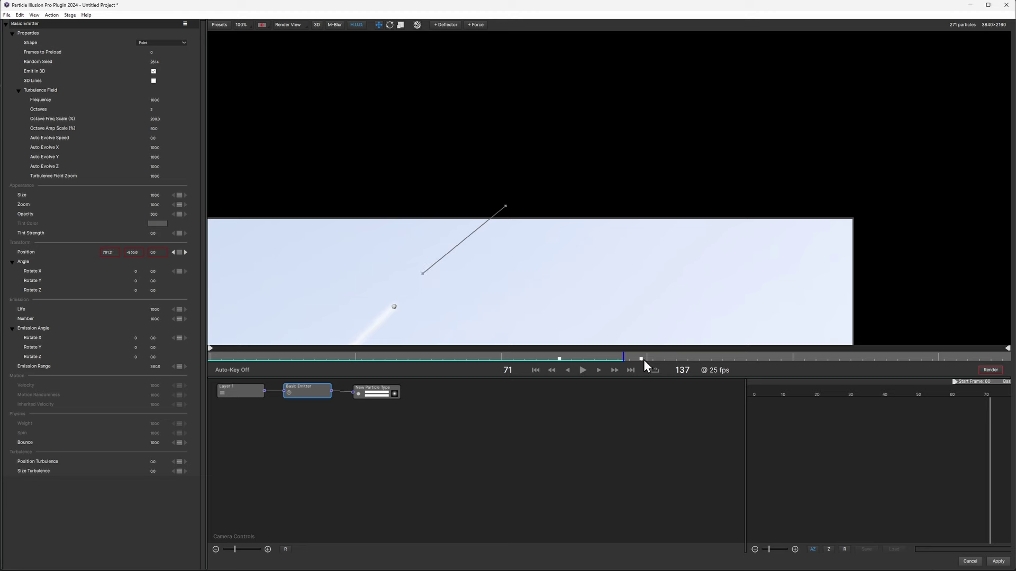
mouse_move(627, 355)
mouse_down()
mouse_move(639, 357)
mouse_move(609, 358)
mouse_up()
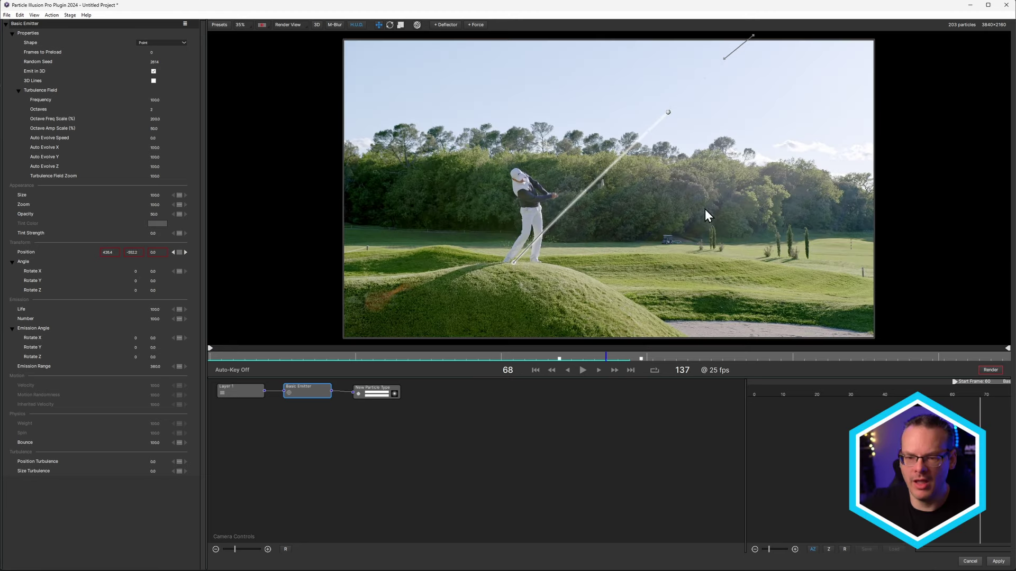
- Set the Basic Emitter's opacity to 100 and scrub the particle Number to about 1040
scroll(570, 142, up, 3)
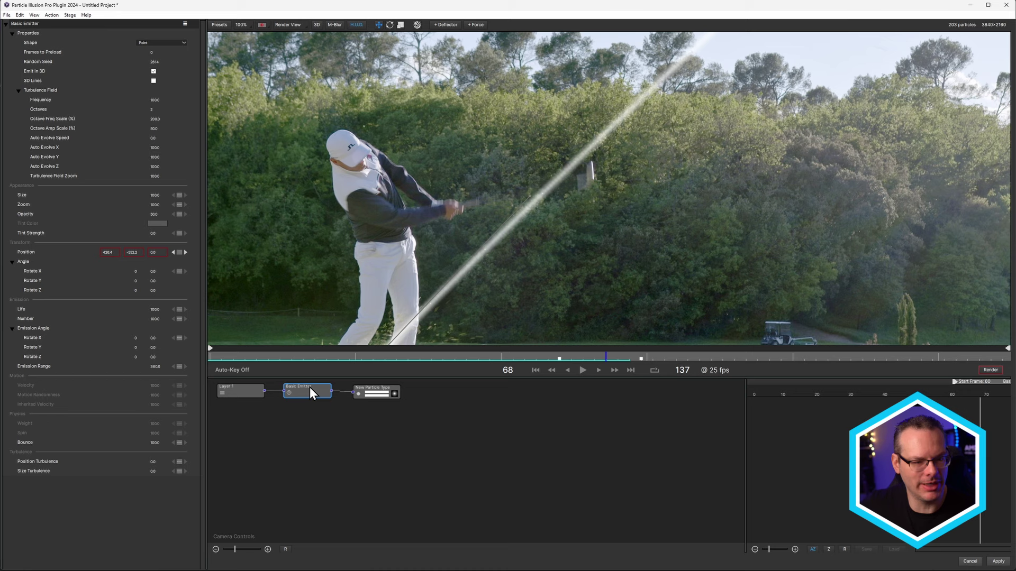
click(154, 214)
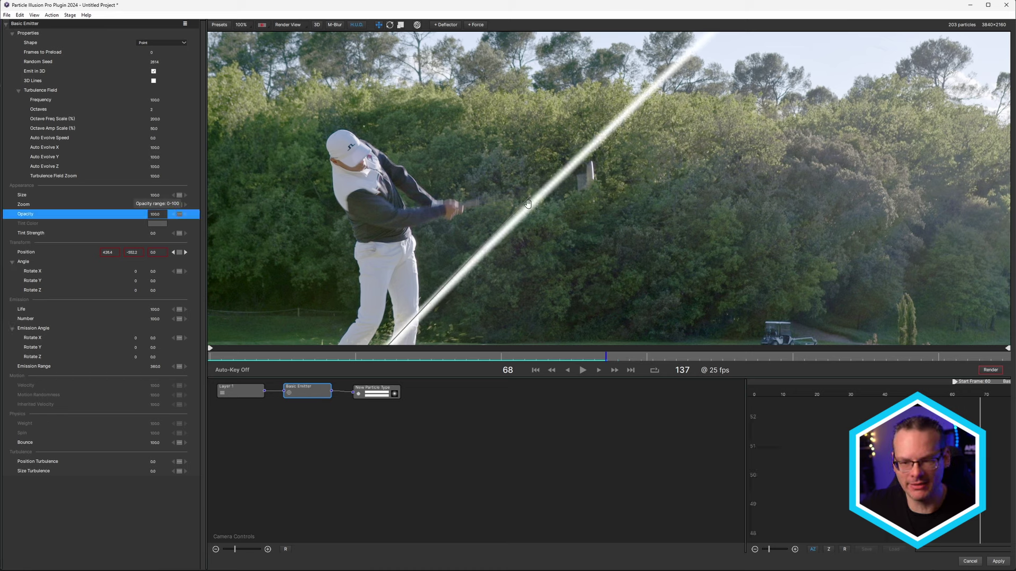
click(386, 383)
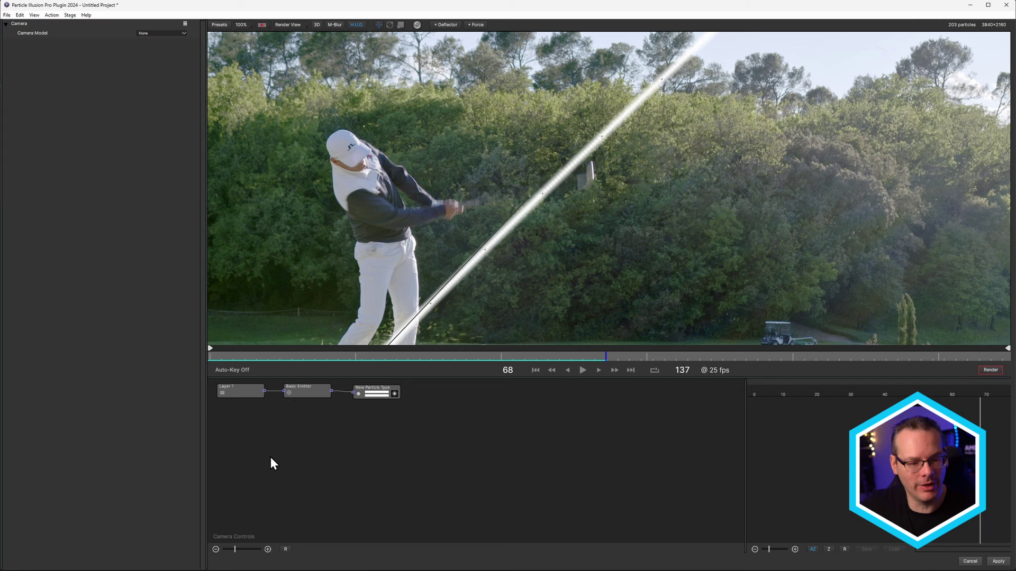
click(370, 393)
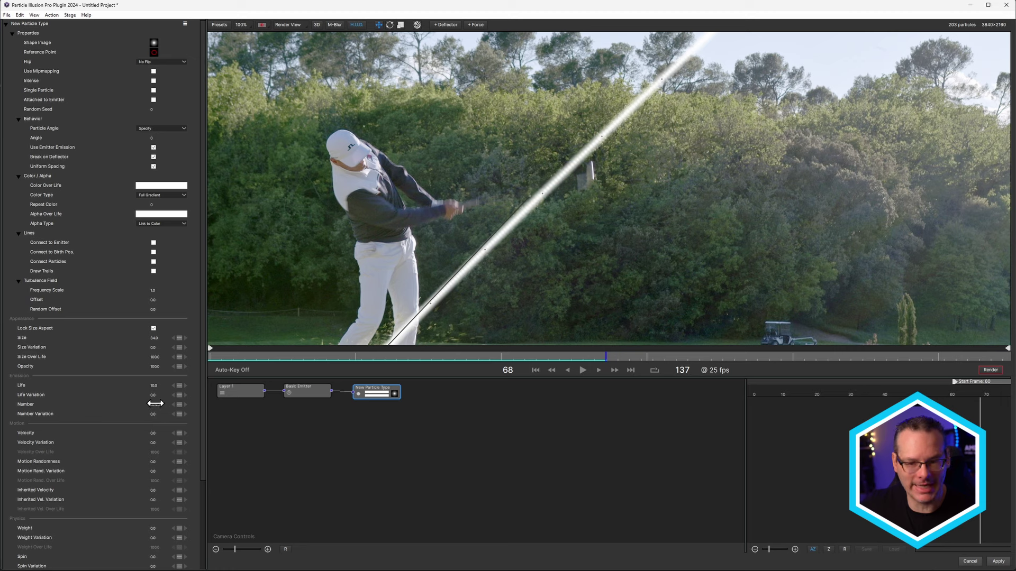
drag(155, 403, 370, 426)
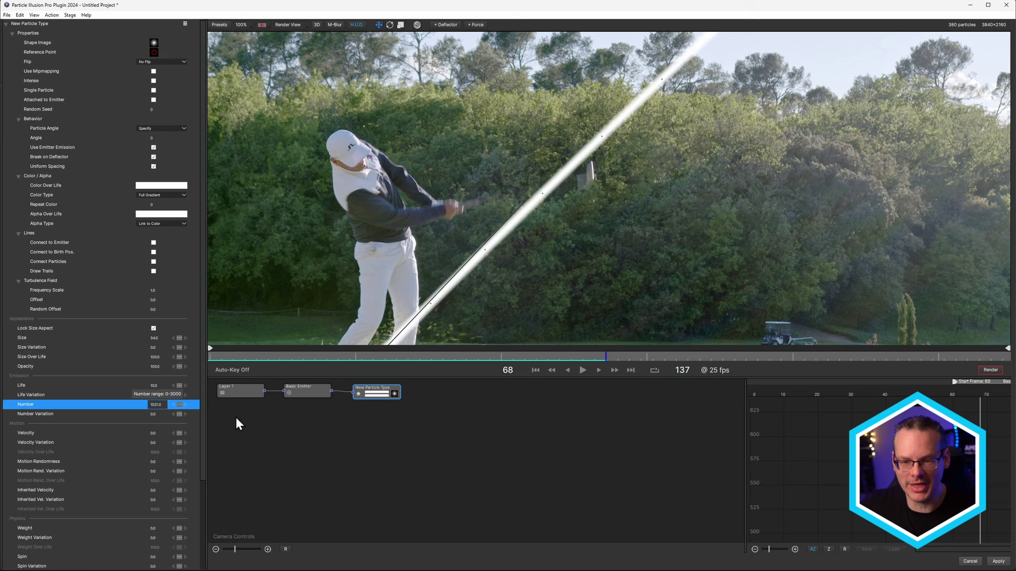
drag(236, 418, 360, 402)
scroll(656, 161, down, 1)
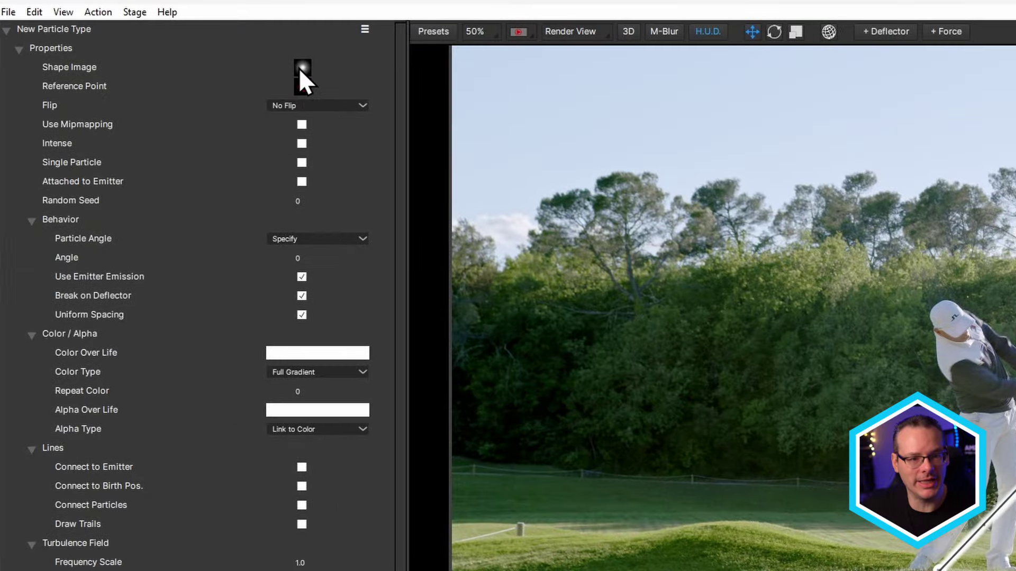
- Browse the particle shape library and preview the Creatures alien_egg02 shape on the trail
click(302, 74)
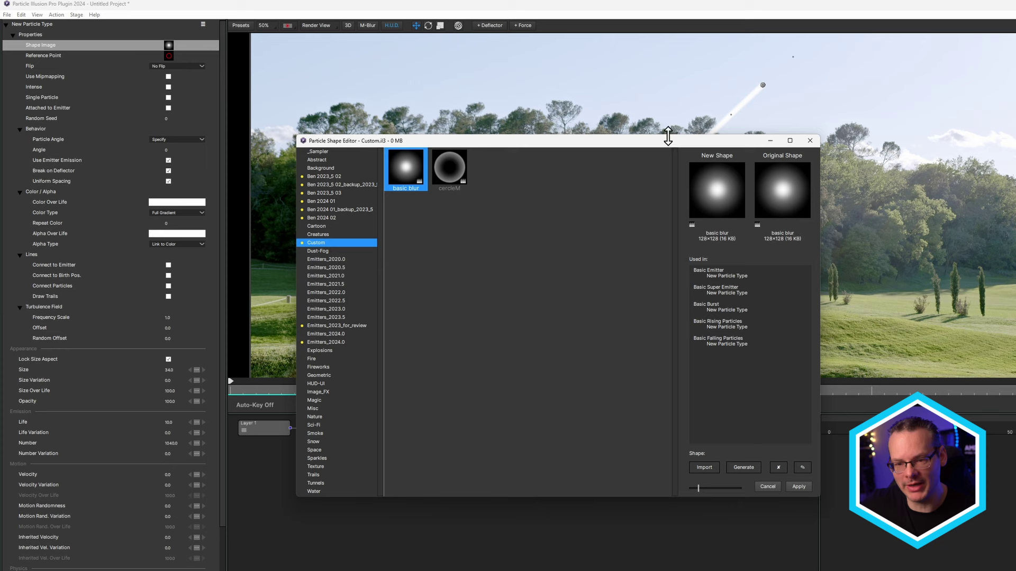
drag(665, 144, 662, 275)
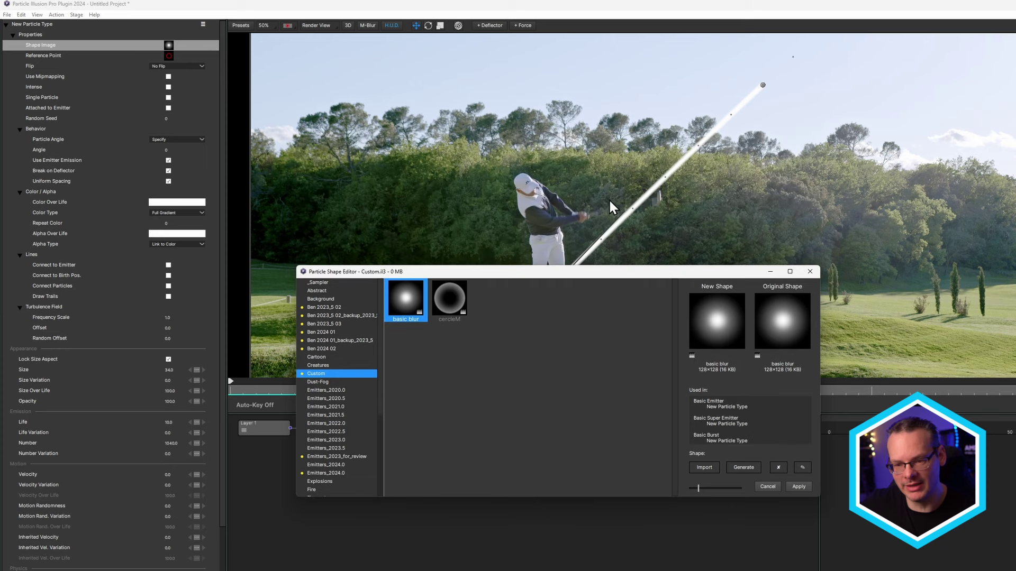
click(326, 365)
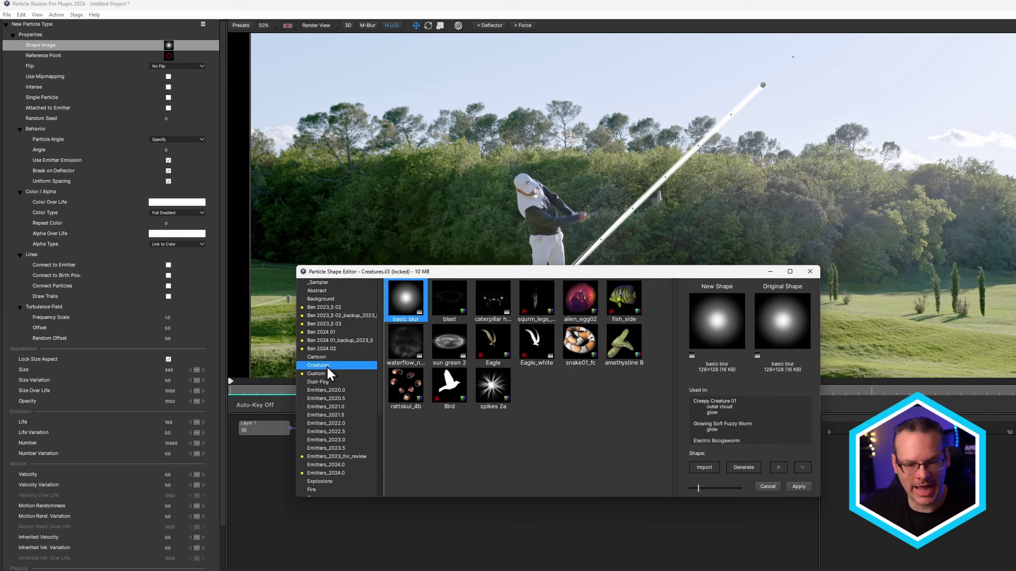
click(328, 391)
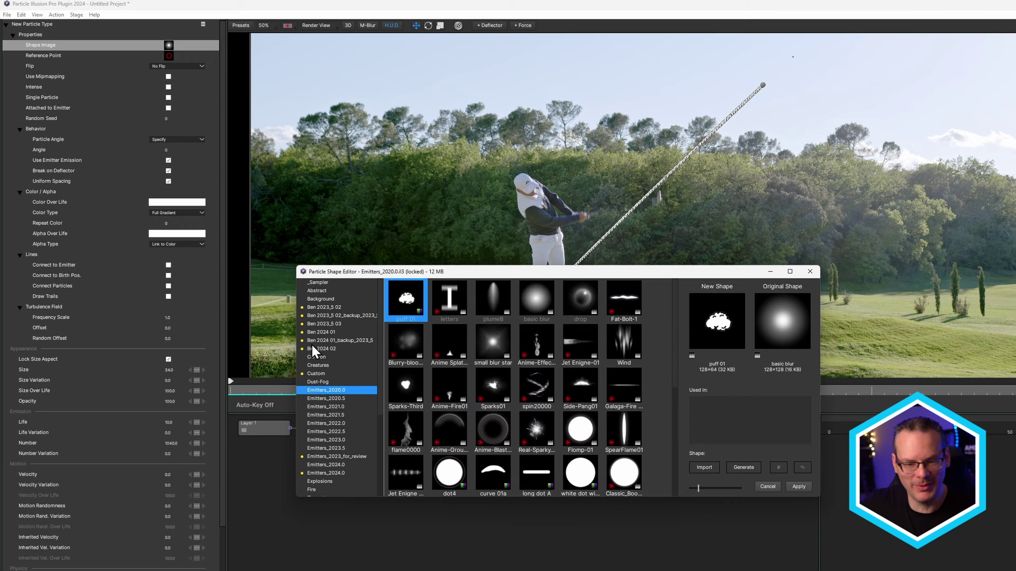
click(328, 366)
click(578, 308)
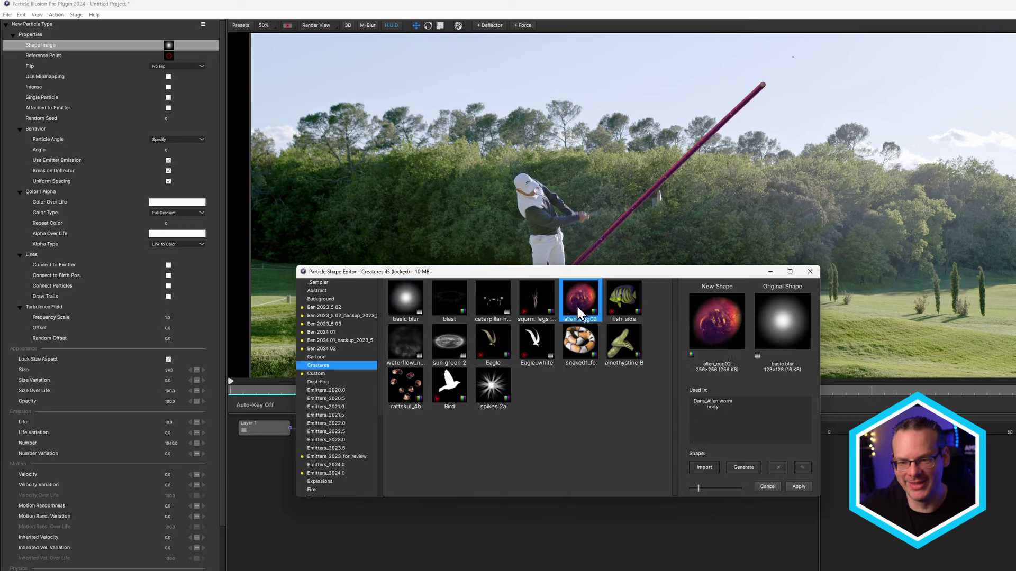
- Apply the Emitters_2020.5 tracer shape to the particles for a solid white streak
click(323, 382)
click(326, 397)
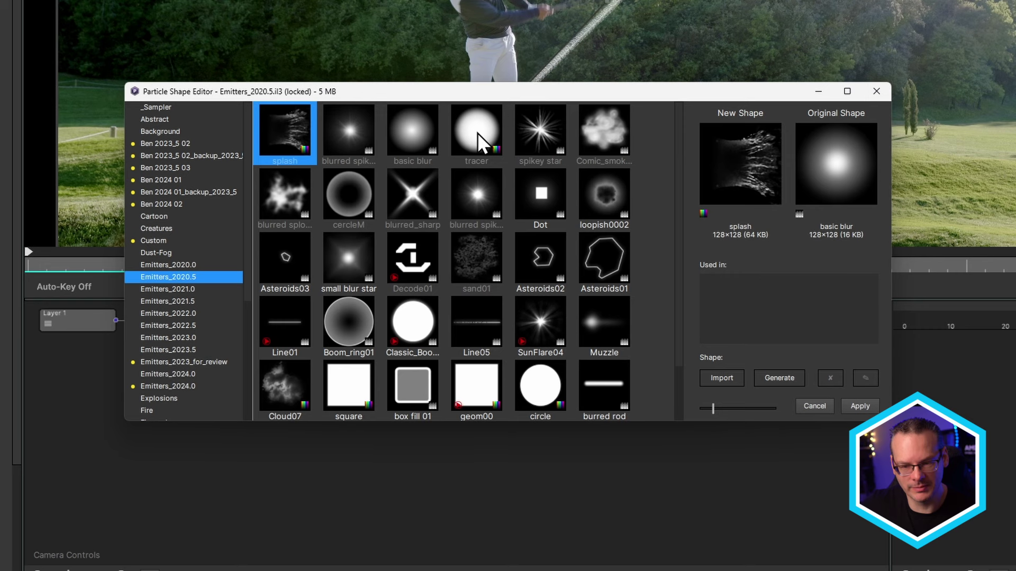
click(538, 305)
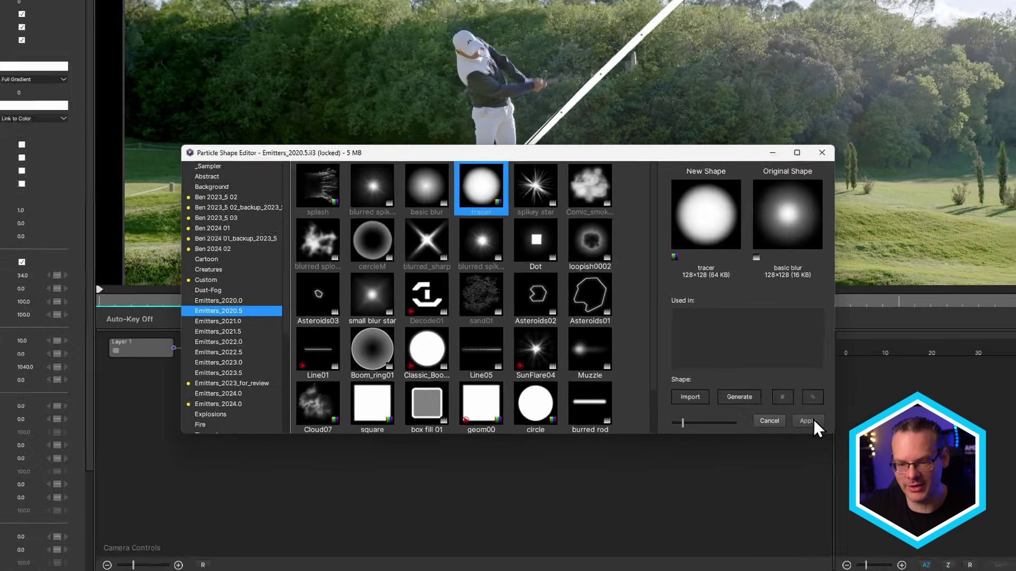
click(863, 406)
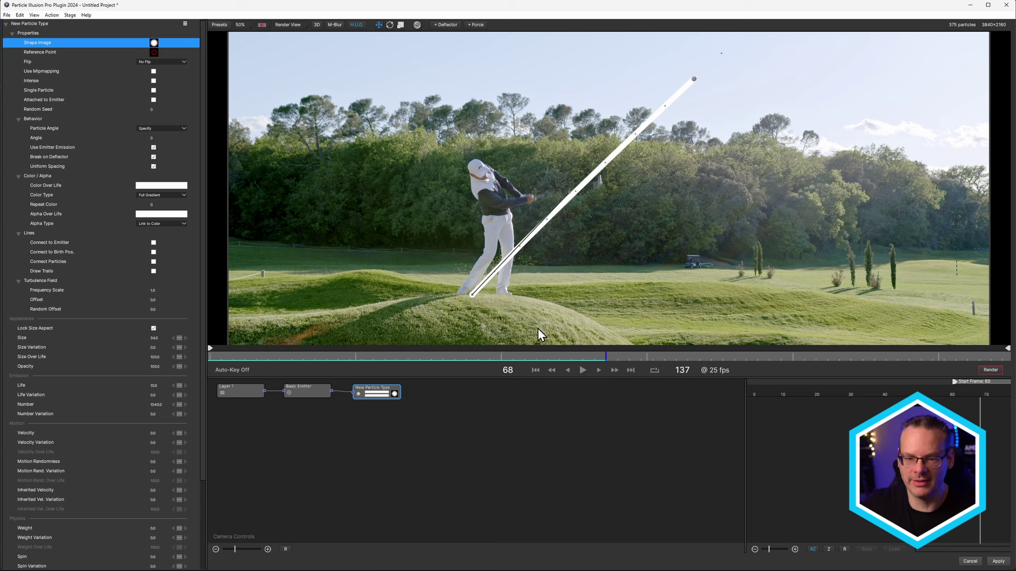